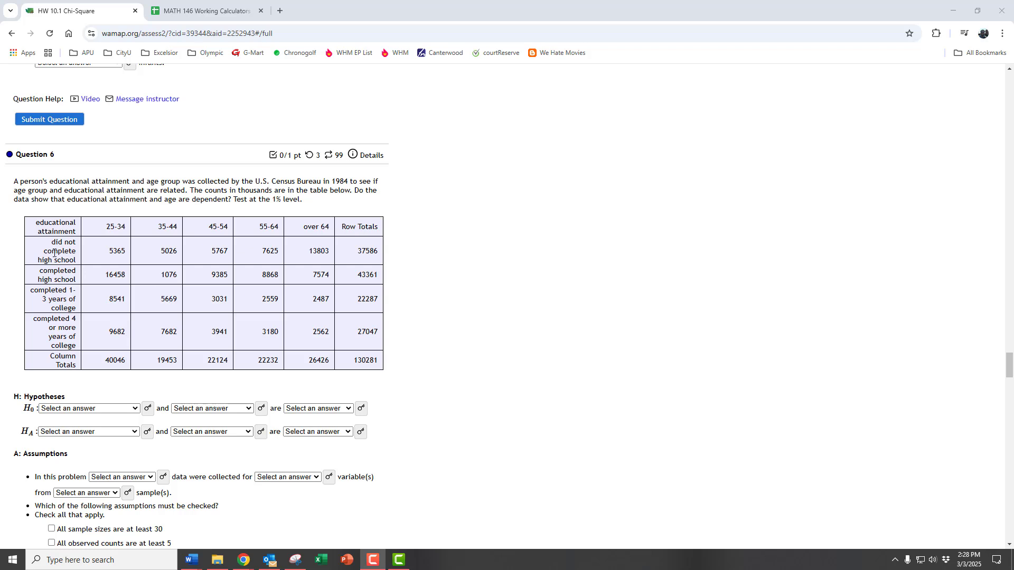
Copy Question 6's educational attainment table into cells O1:U6 of the CHI-Square sheet in the MATH 146 Working Calculators spreadsheet.
drag(36, 227, 372, 376)
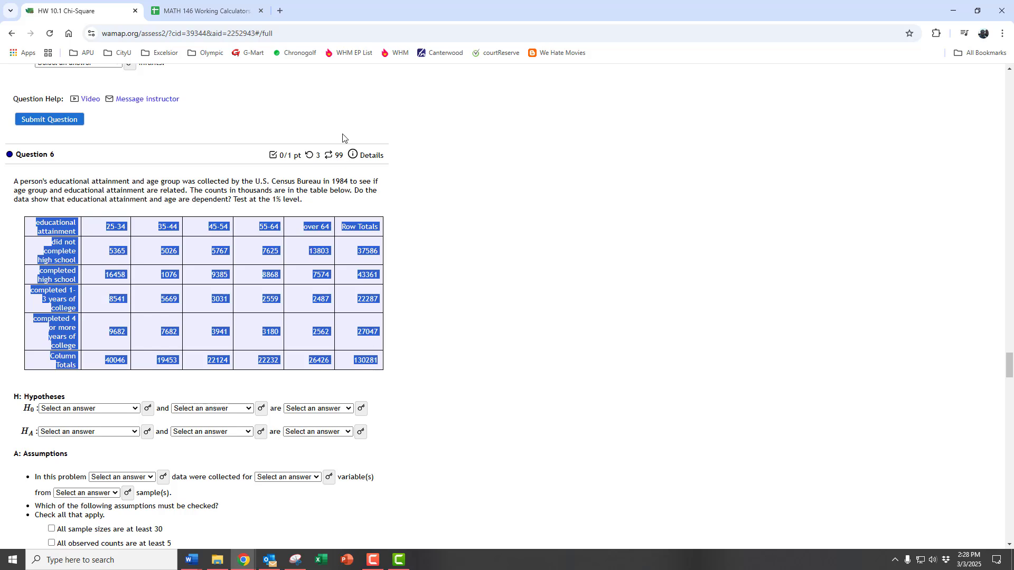
click(219, 14)
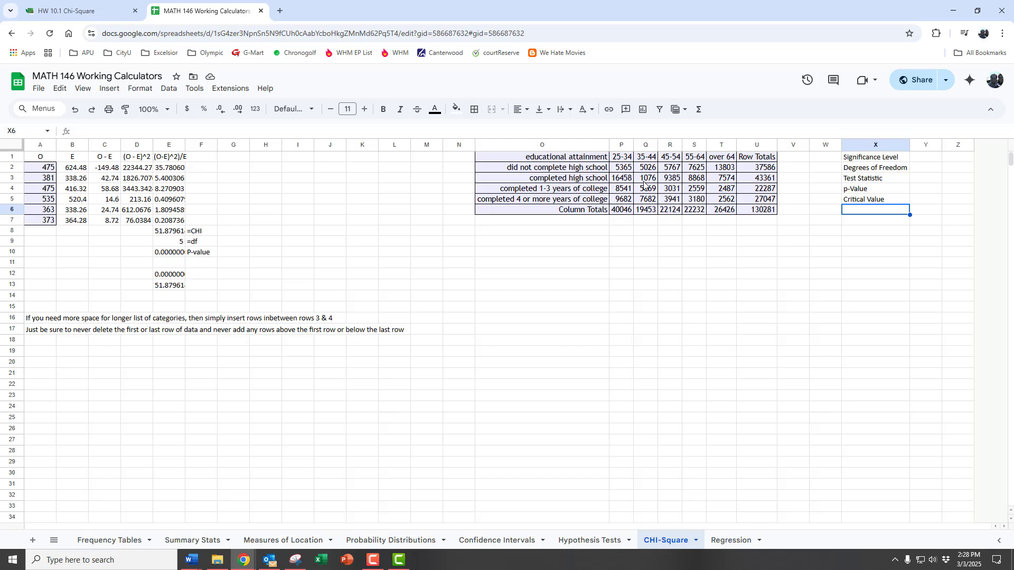
click(544, 252)
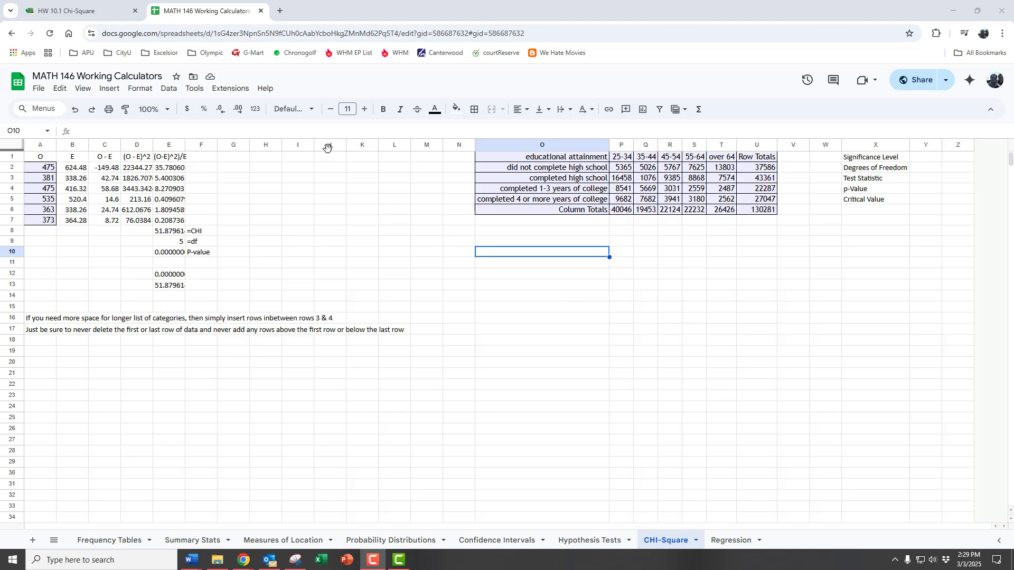
Return to the homework page and highlight Question 6's test level, its dependence question and the age-group column headings.
click(87, 13)
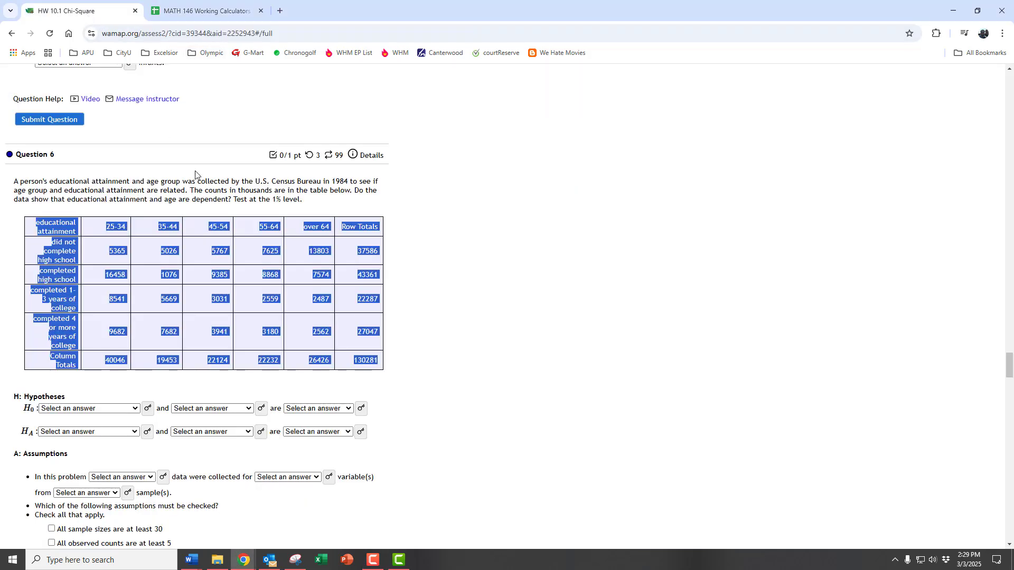
click(470, 309)
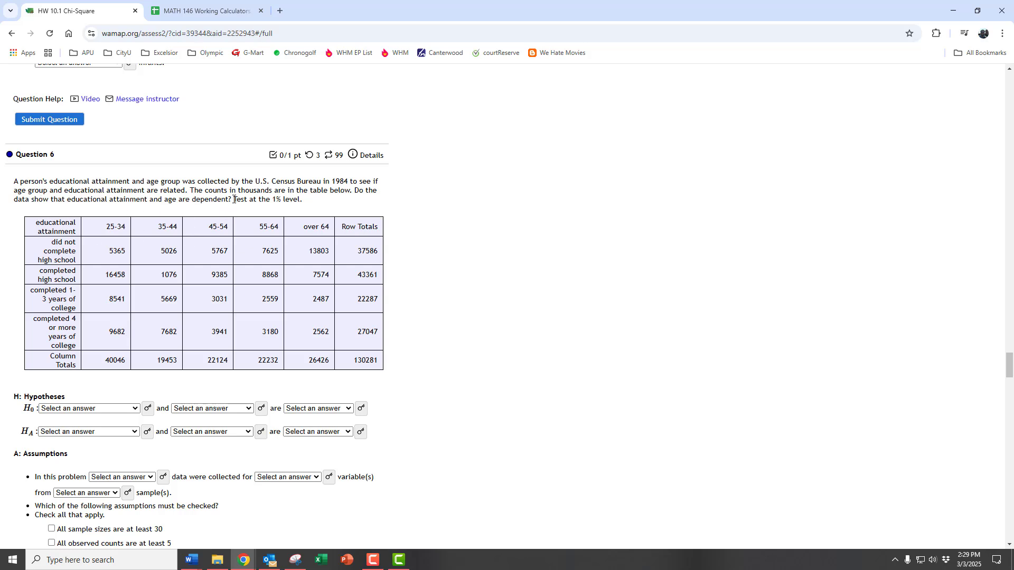
drag(233, 200, 302, 200)
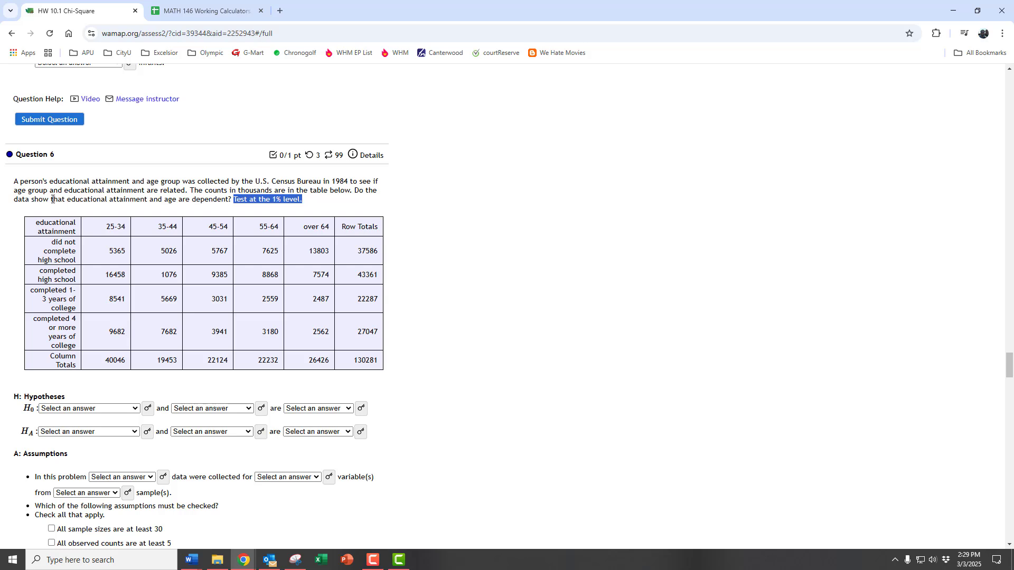
drag(17, 200, 232, 203)
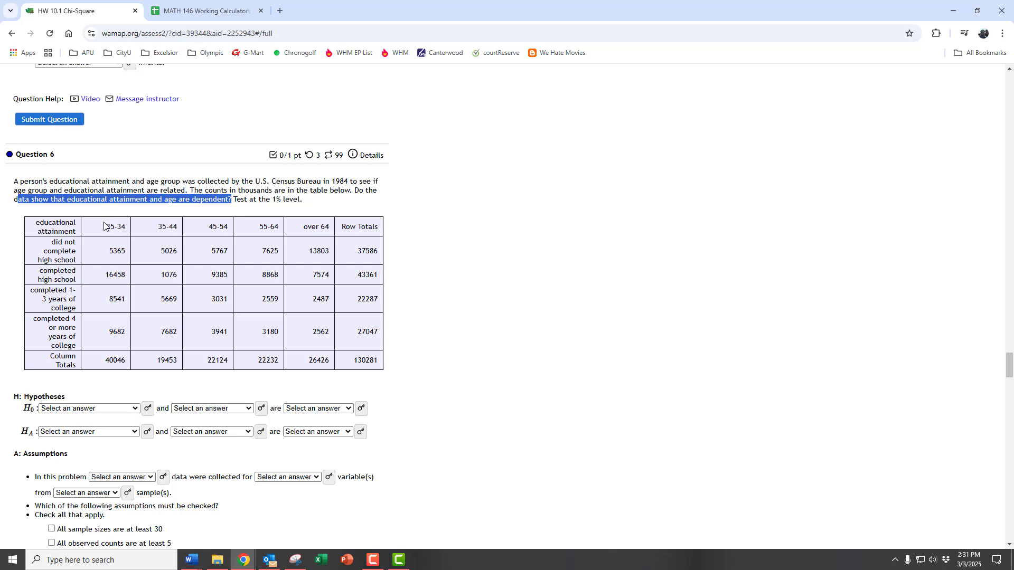
drag(105, 227, 332, 230)
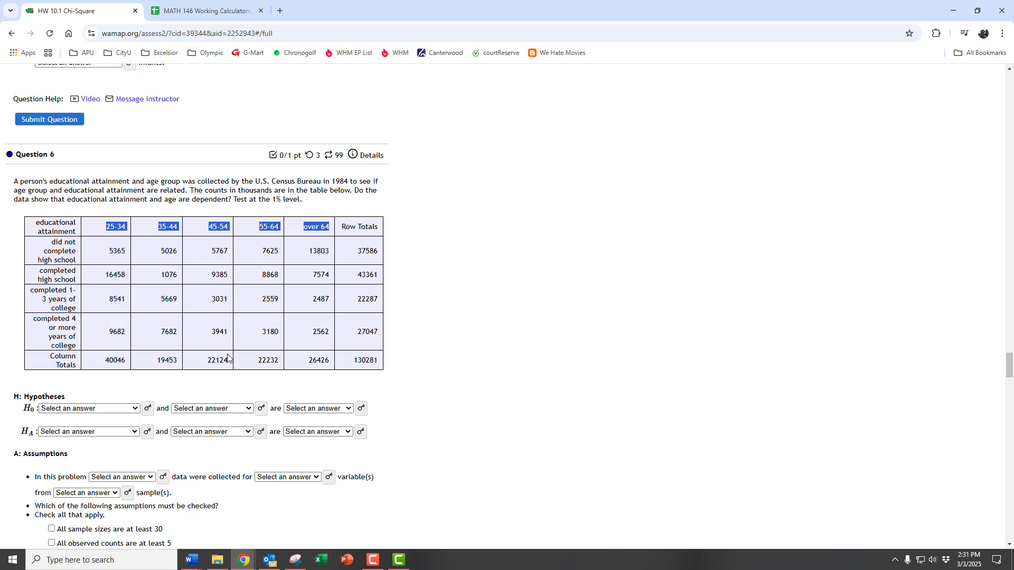
Reveal the answer keys for the three blanks of the null hypothesis in Question 6.
scroll(227, 359, down, 2)
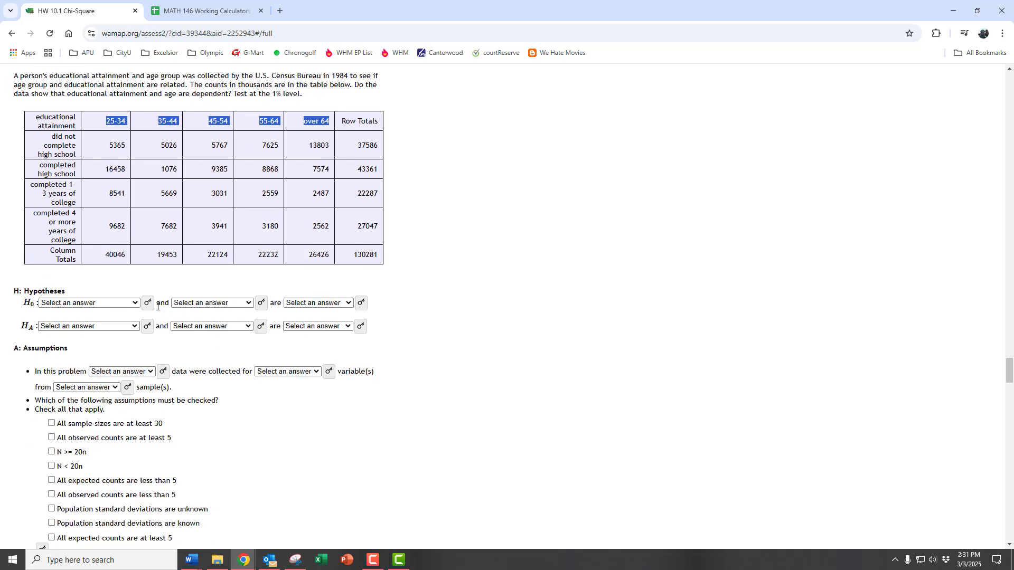
click(149, 305)
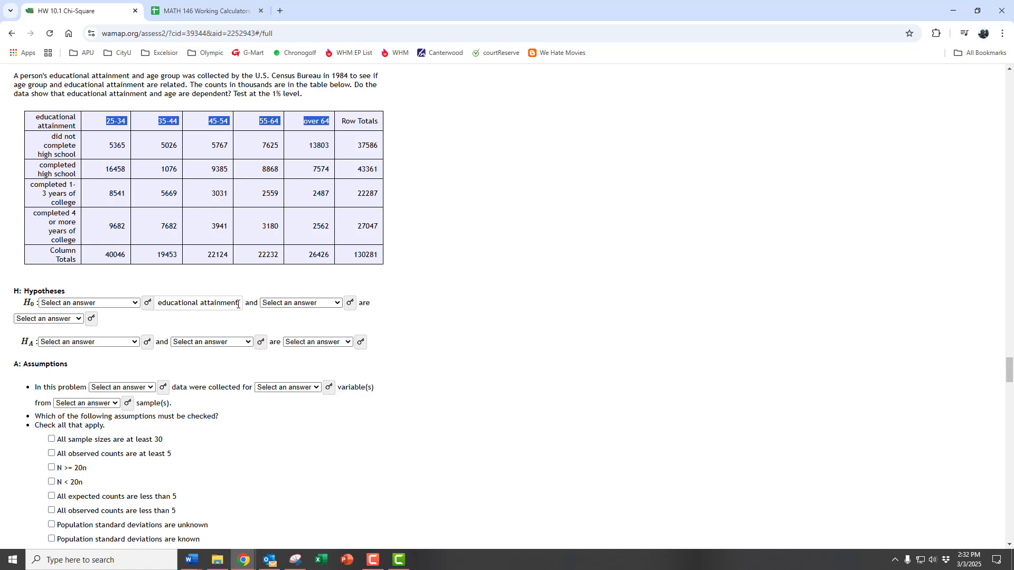
click(350, 302)
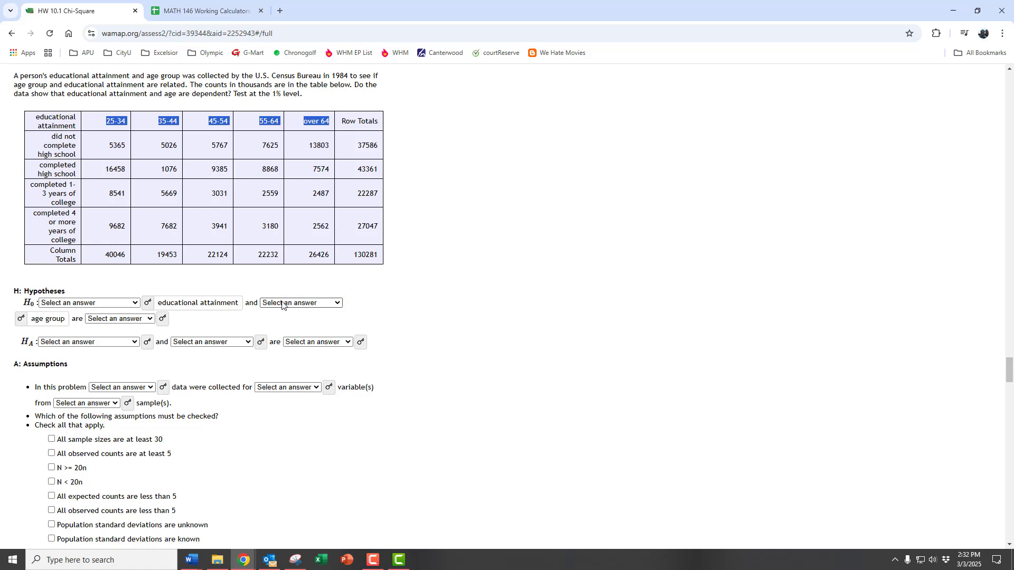
click(164, 319)
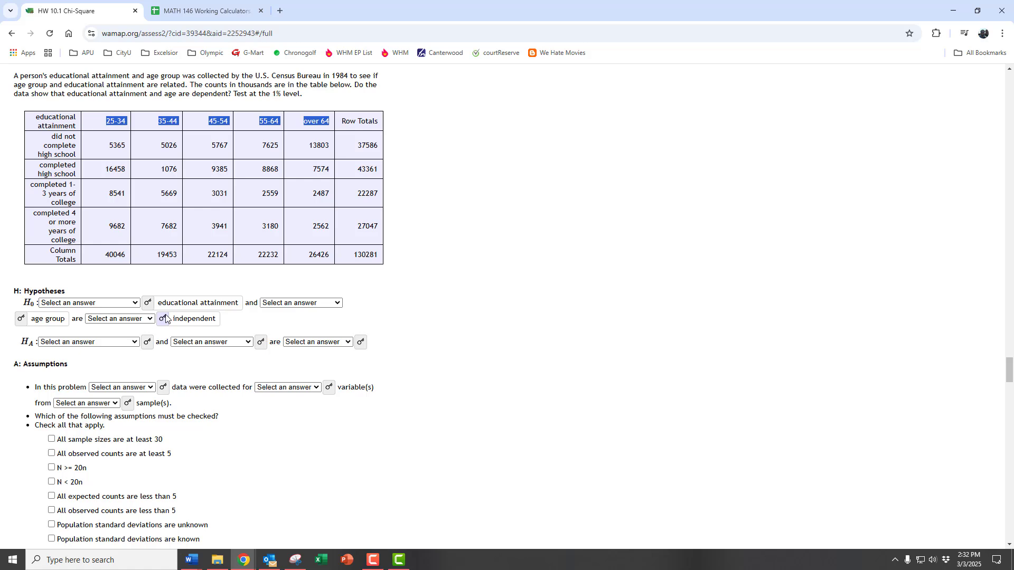
Reveal the answer keys for the three blanks of the alternative hypothesis.
click(149, 345)
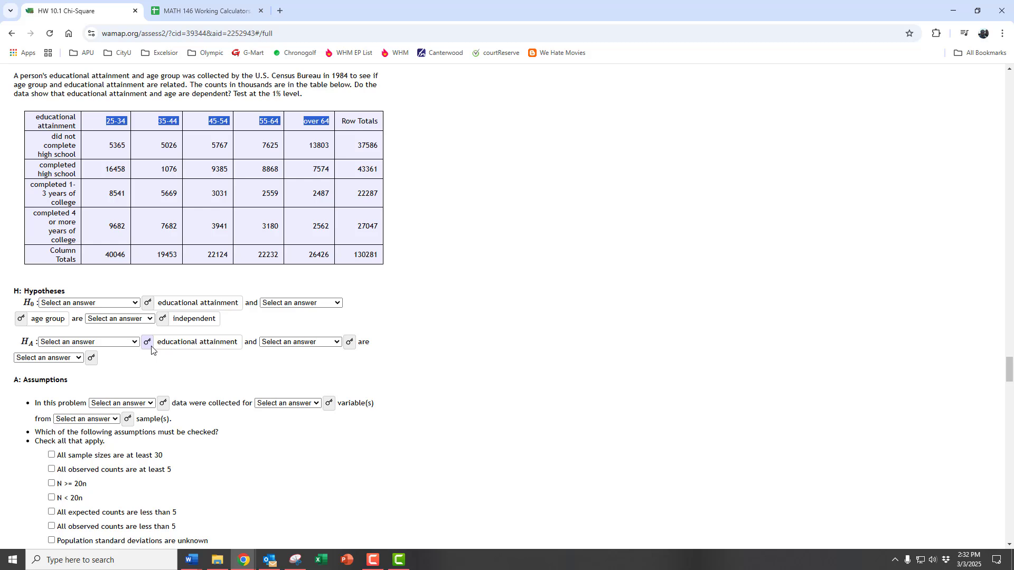
click(349, 345)
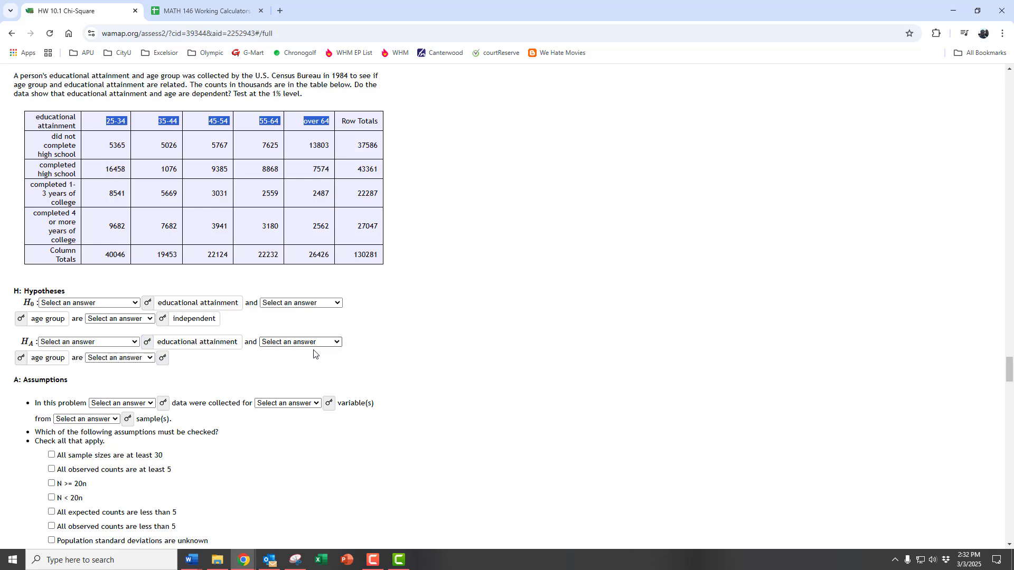
click(163, 359)
Reveal the Assumptions answer keys for the data type, the number of variables and the number of samples.
click(150, 404)
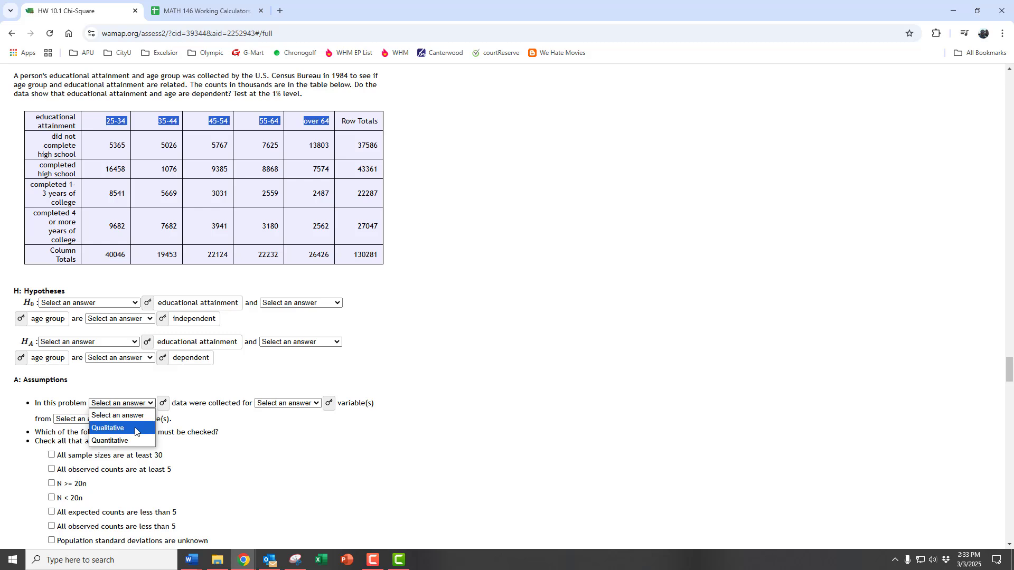
click(165, 404)
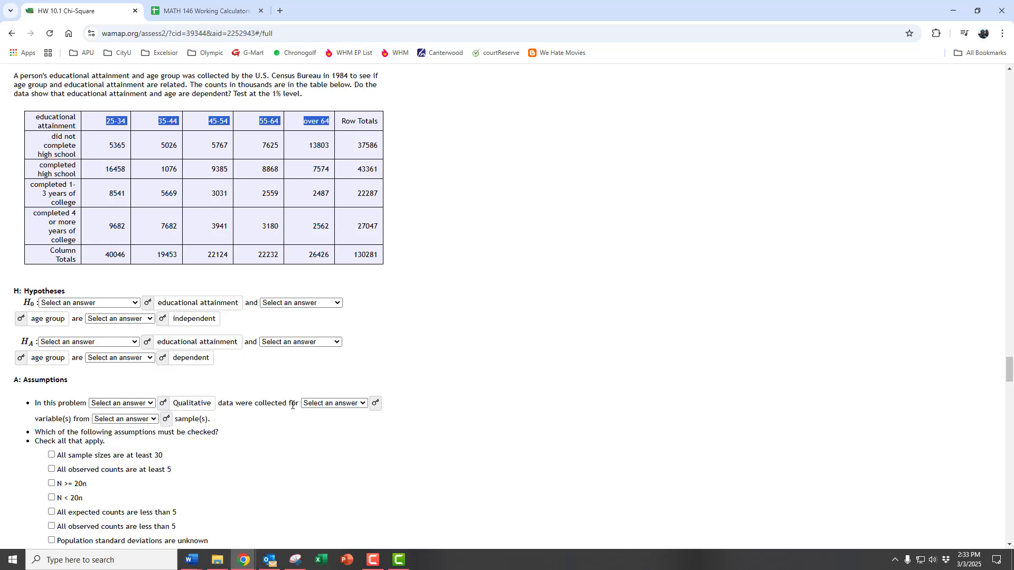
click(376, 403)
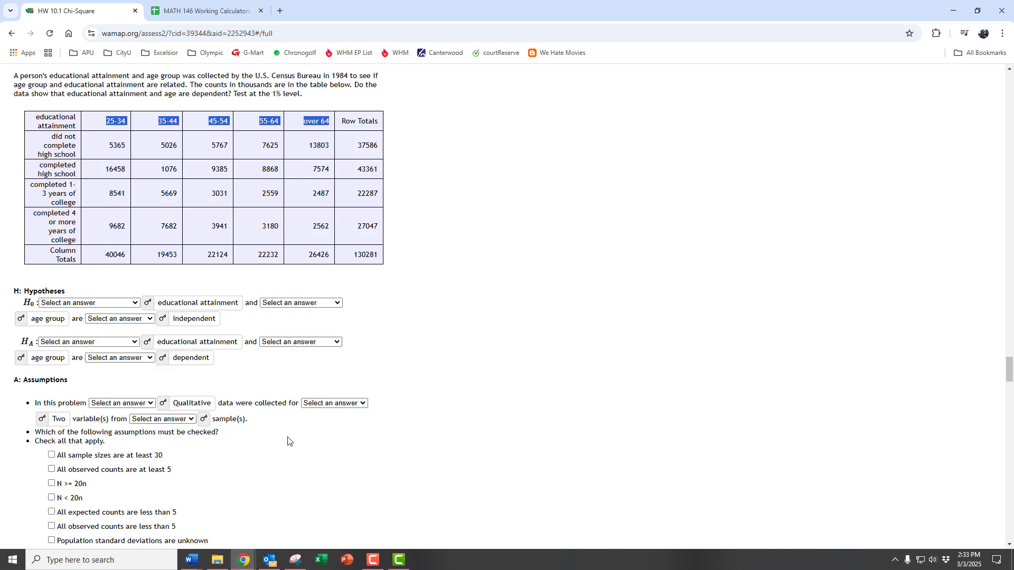
click(205, 421)
Reveal the answer key for the checklist of assumptions that must be checked and highlight its first entry.
scroll(275, 287, down, 3)
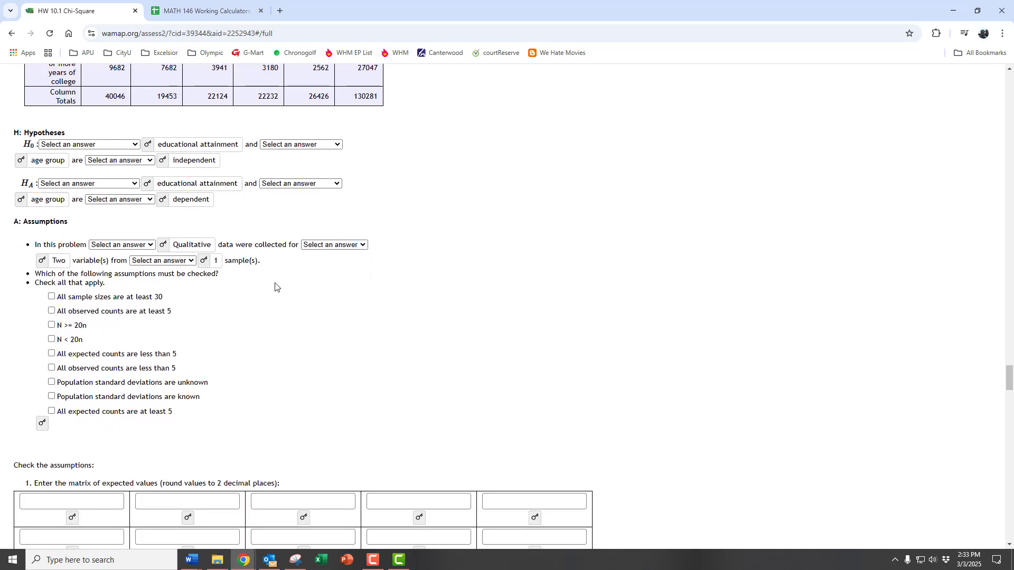
click(44, 425)
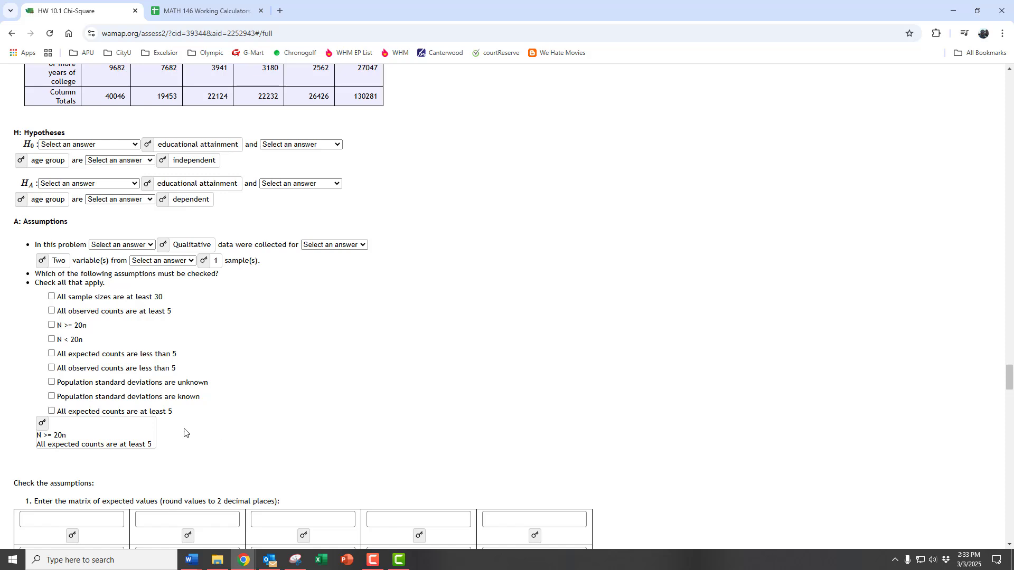
mouse_move(67, 436)
mouse_down()
mouse_move(47, 436)
mouse_move(54, 425)
mouse_up()
click(103, 437)
Reveal the answer keys for the first two cells in the top row of the expected values matrix.
scroll(103, 438, up, 3)
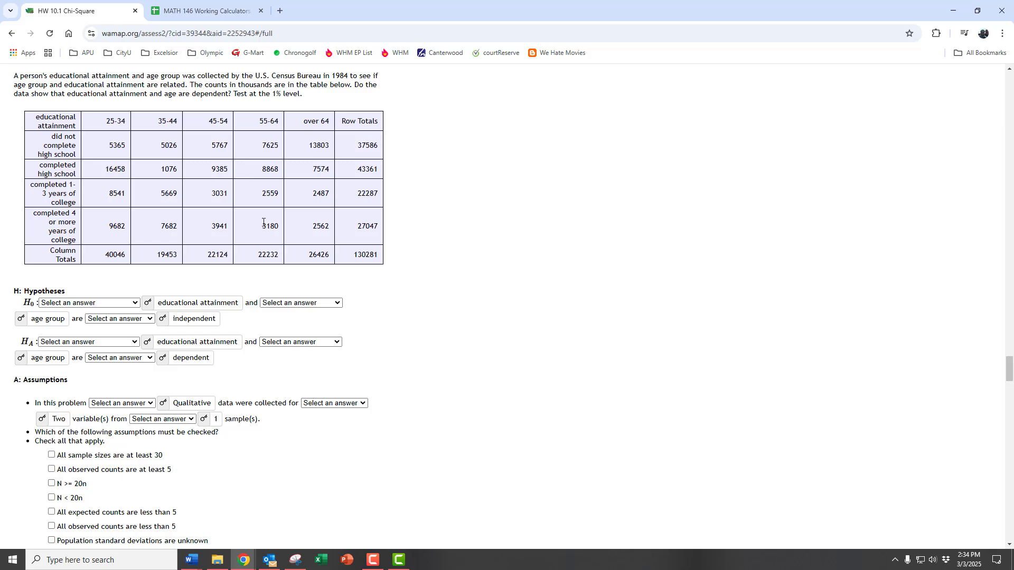
scroll(375, 390, down, 7)
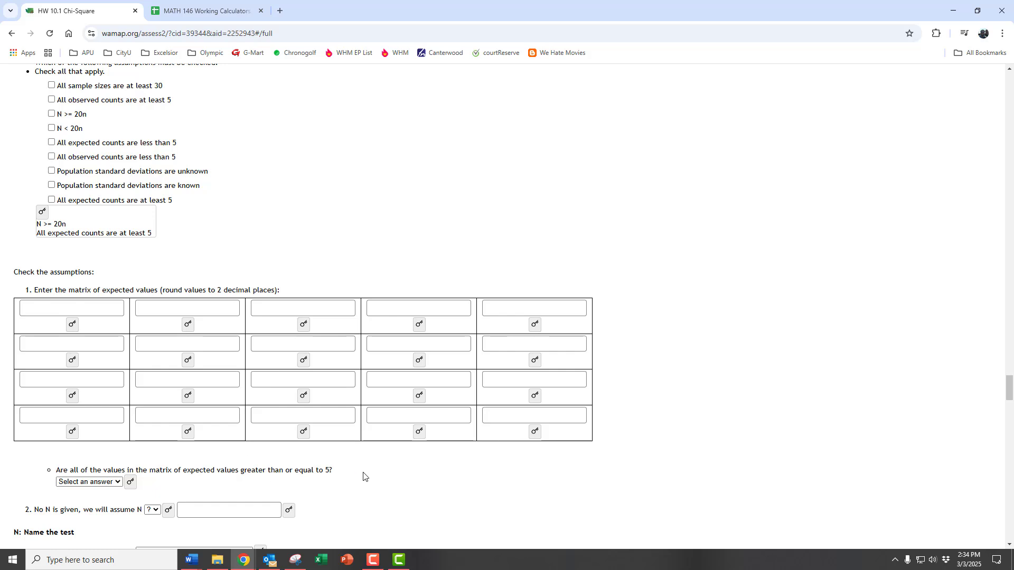
click(73, 325)
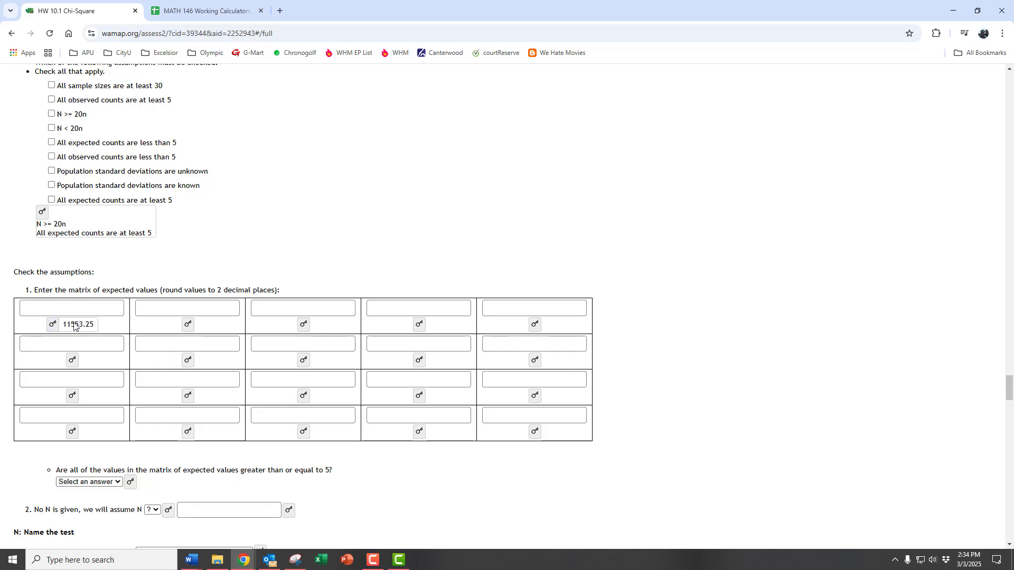
click(188, 324)
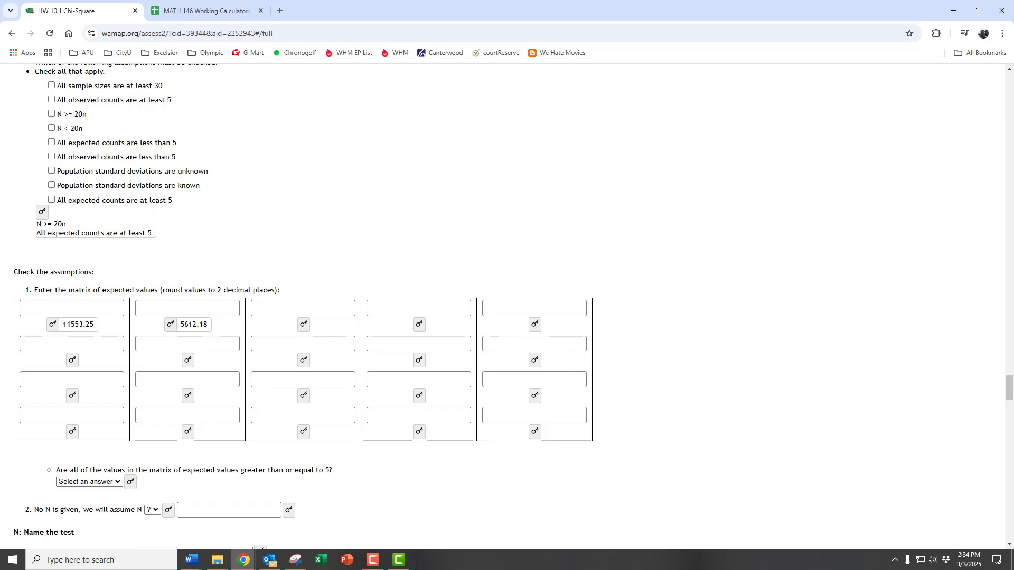
Switch to the Working Calculators spreadsheet and replace the heading in O1 with "Observed frequencies".
key(ctrl+Tab)
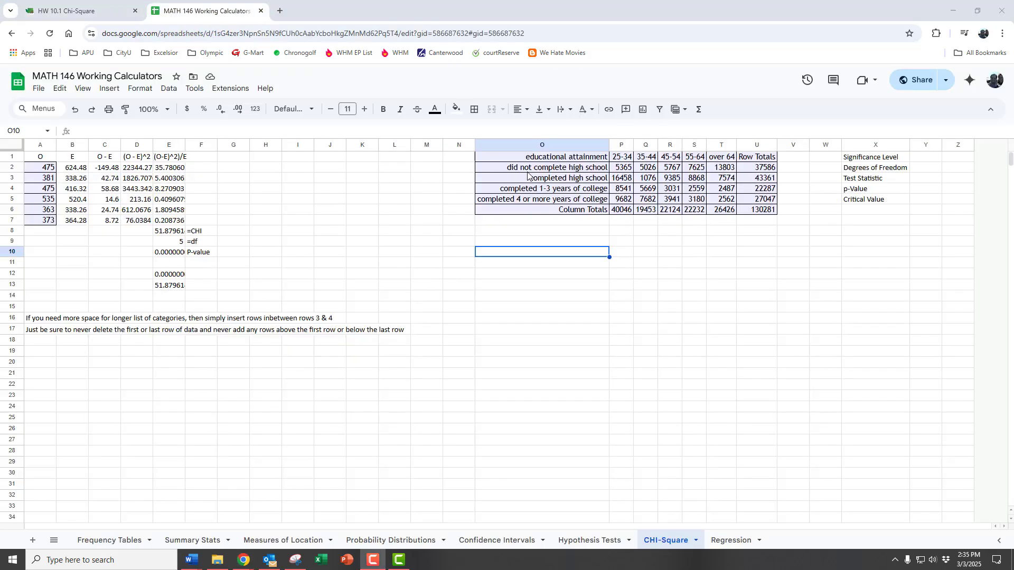
click(566, 160)
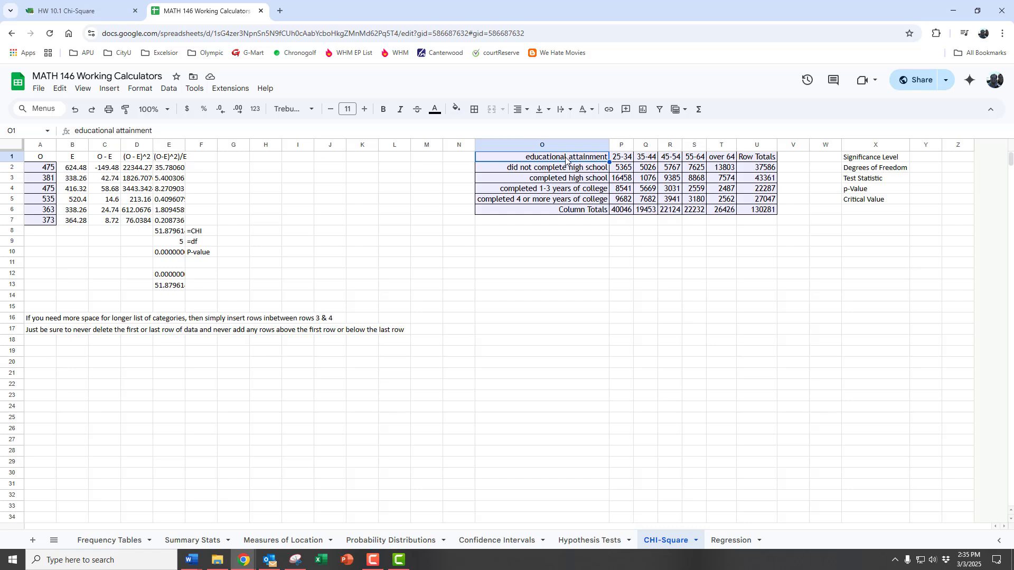
text(Observed)
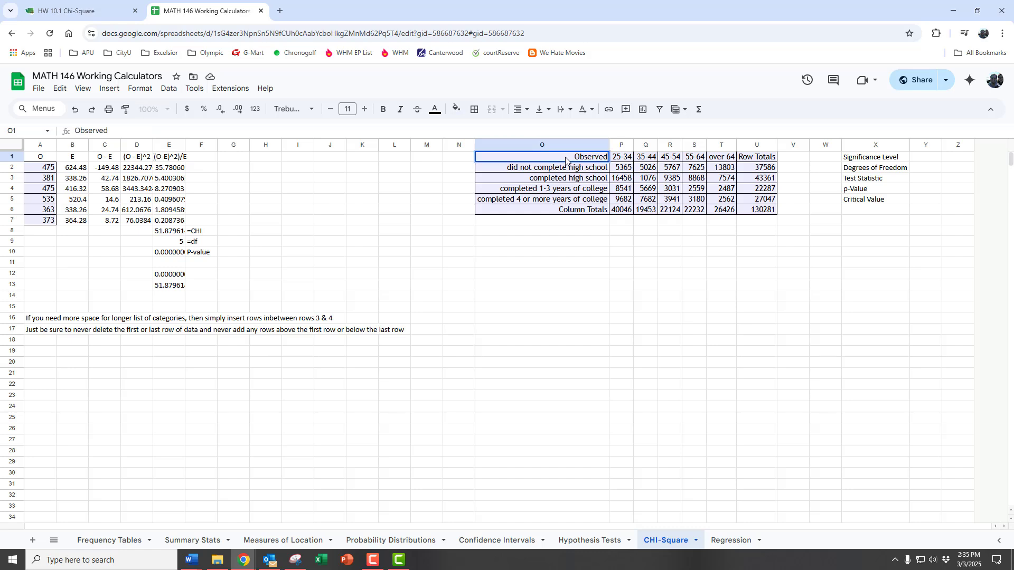
text( frequencies)
key(Return)
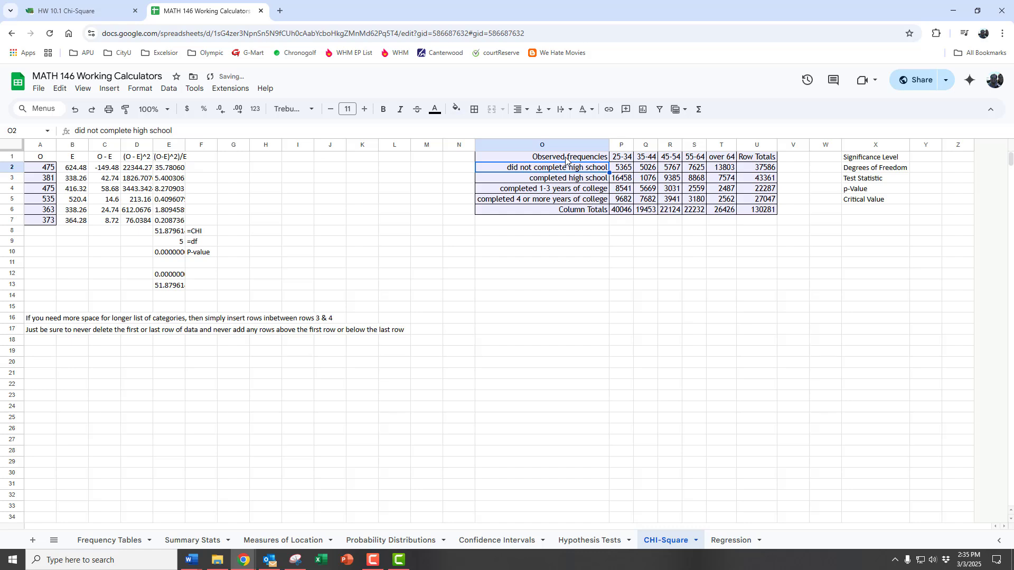
Duplicate the observed frequencies table O1:U6 below the original, starting at cell O8.
drag(554, 158, 769, 210)
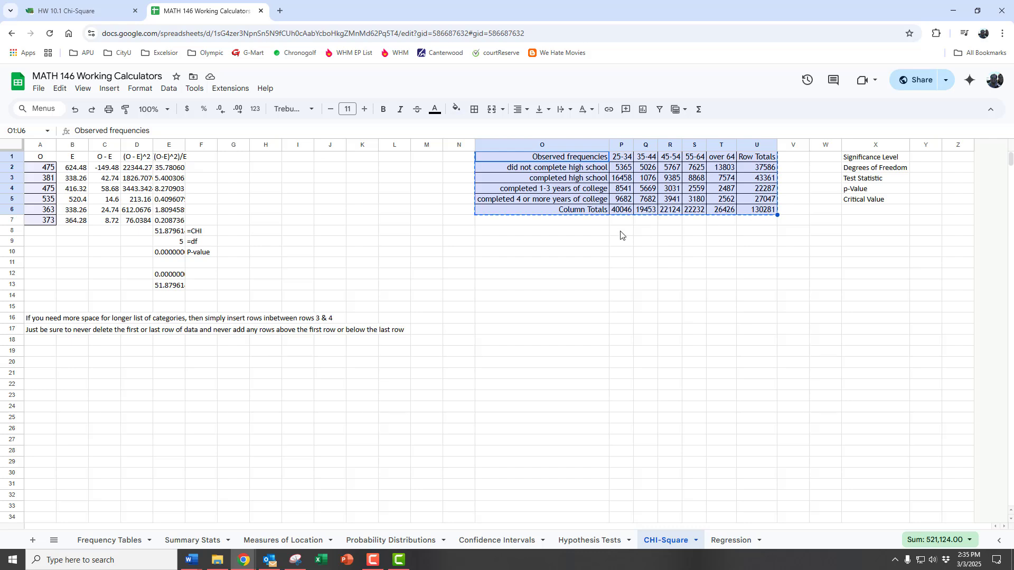
click(578, 235)
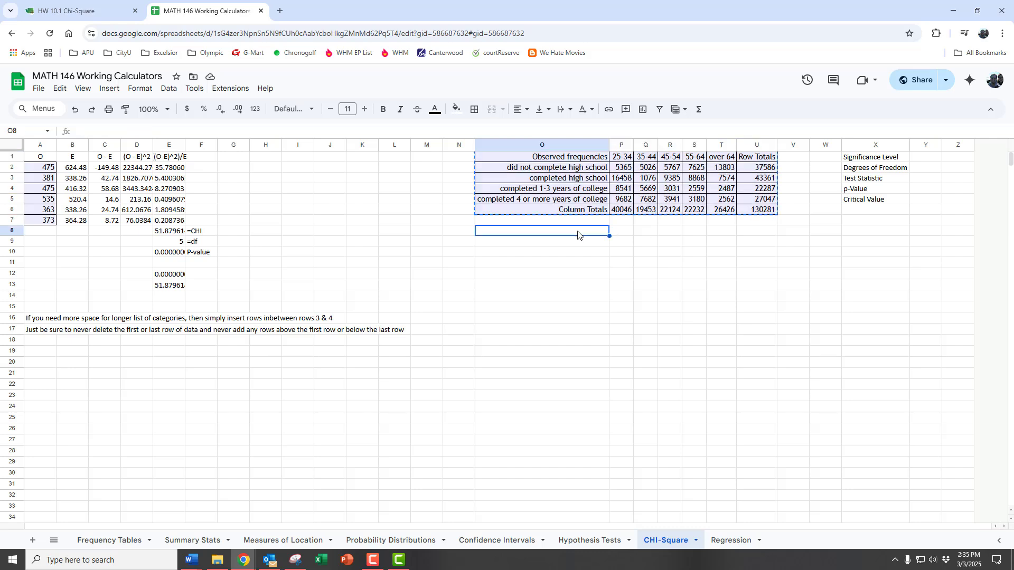
key(ctrl+v)
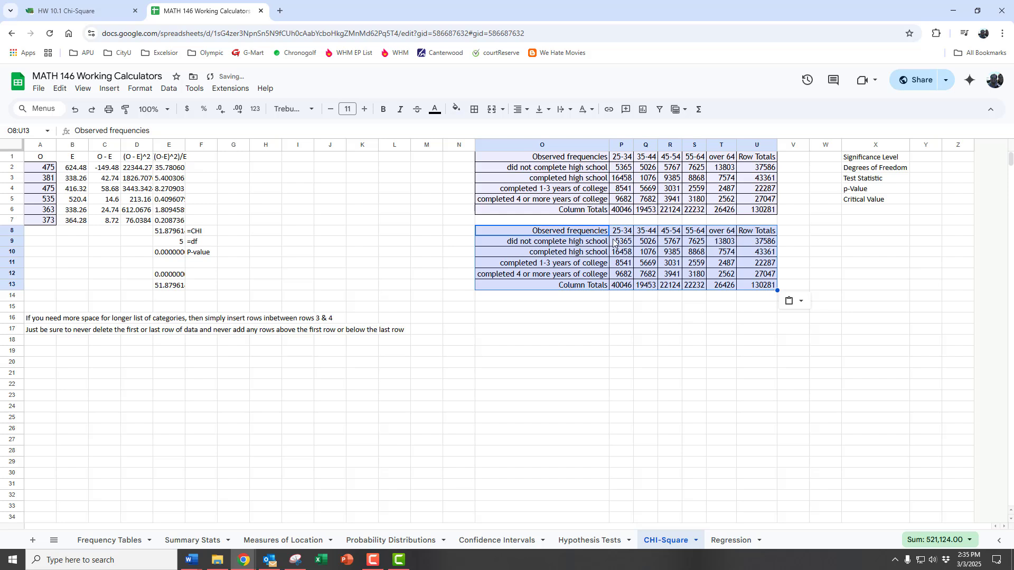
Clear all counts and totals from P9:U13 in the duplicated table, keeping its row and column headings.
click(614, 242)
drag(614, 243, 750, 285)
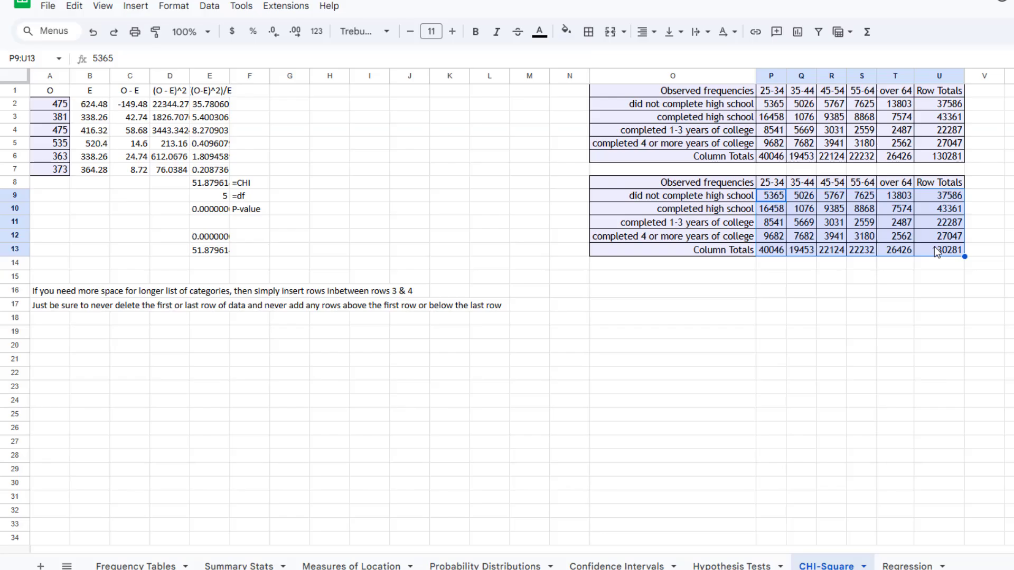
key(Delete)
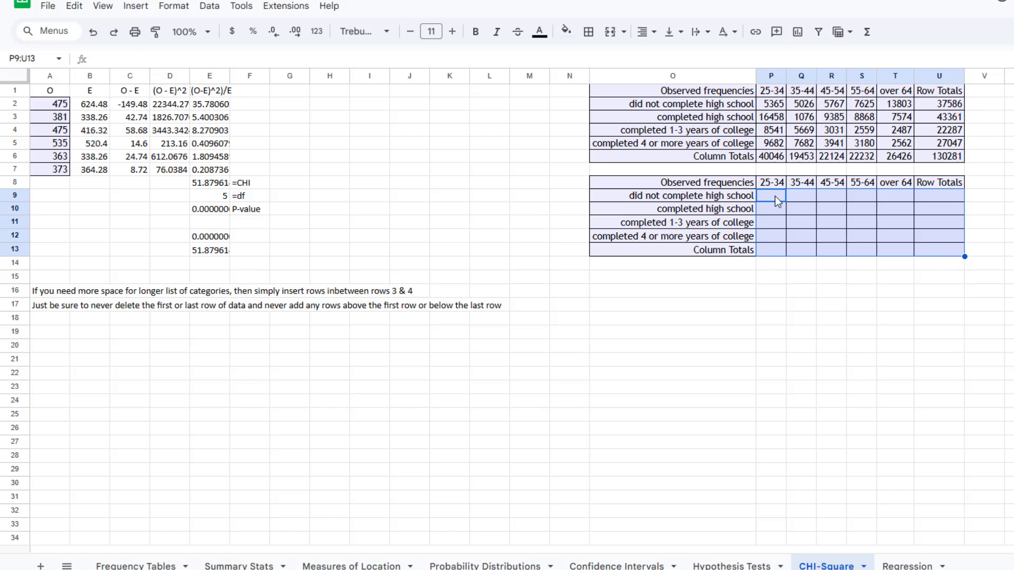
Enter the formula =U2*P6/U6 in P9 to calculate the first expected frequency in the duplicated table.
text(=)
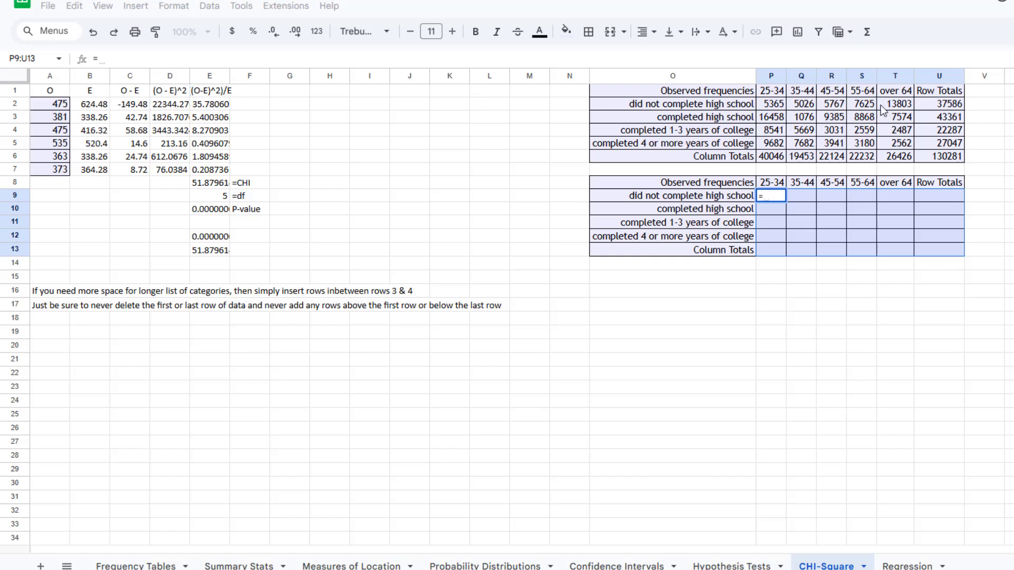
click(942, 108)
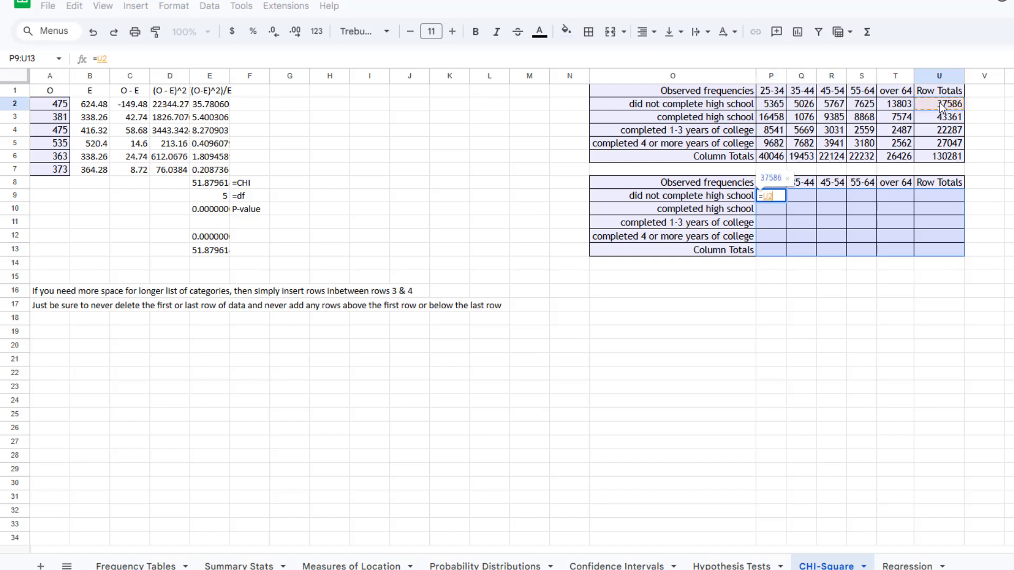
text(*)
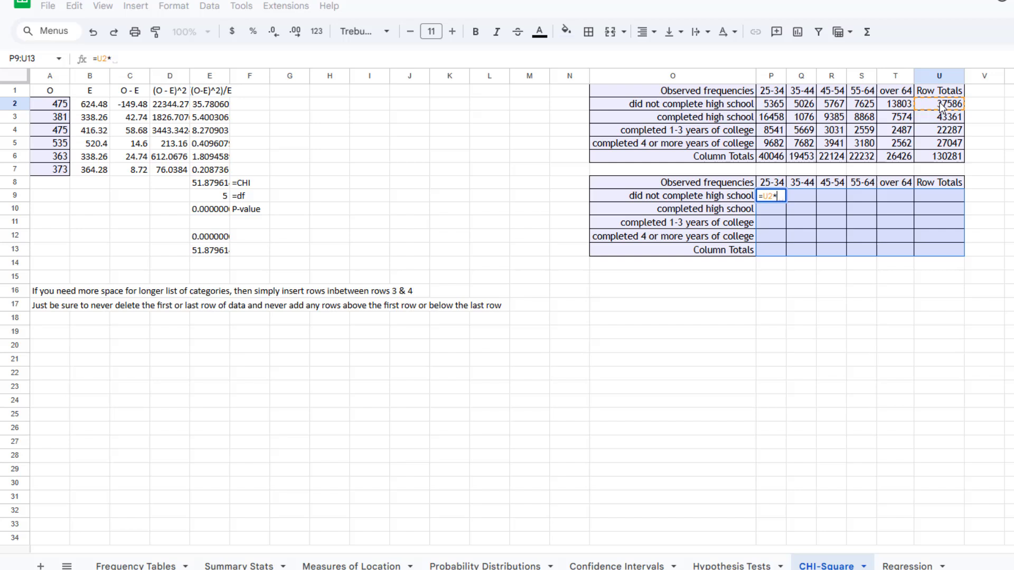
click(771, 157)
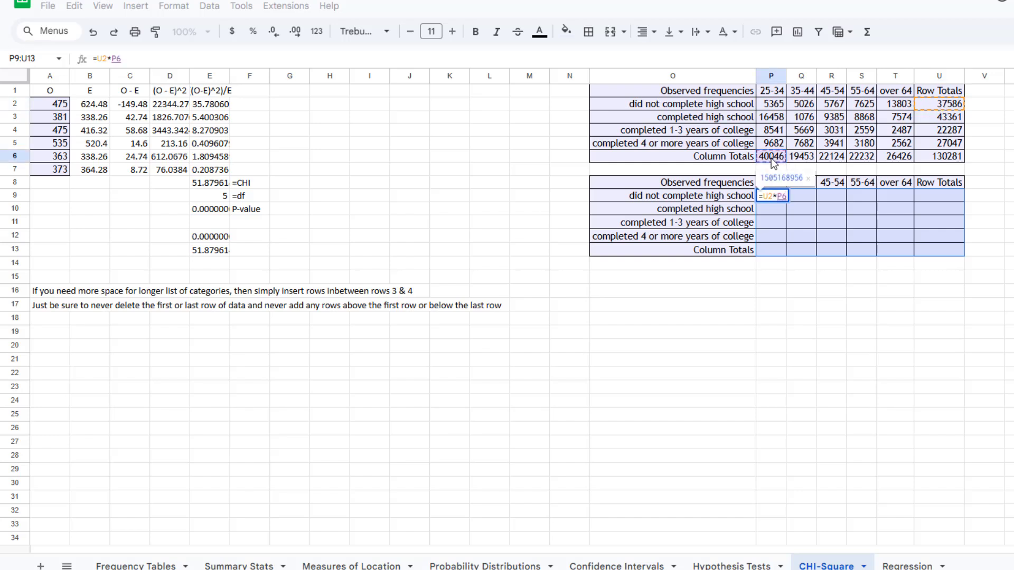
text(/)
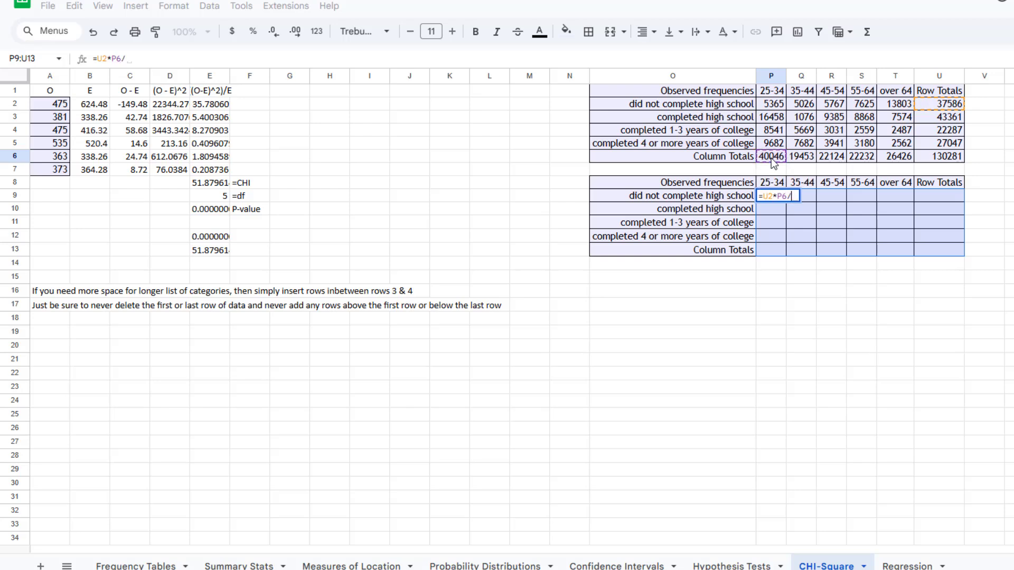
click(943, 157)
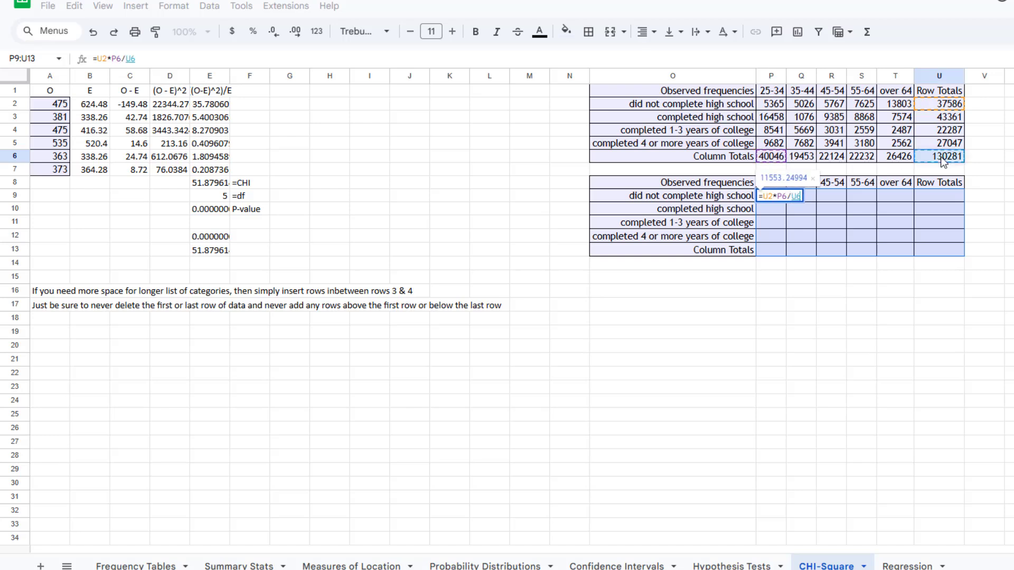
key(Return)
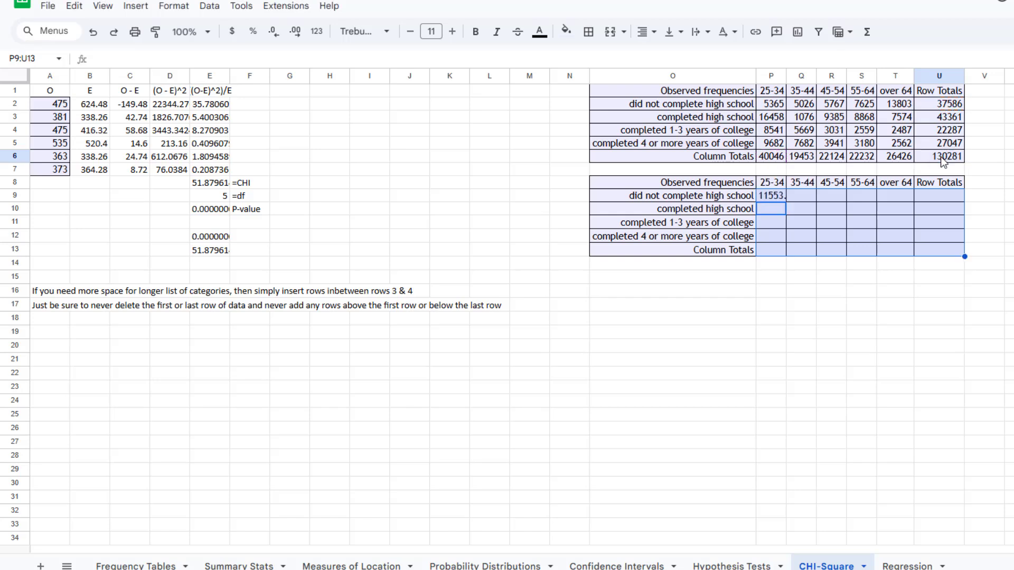
Widen column P and format the expected frequency in P9 to two decimal places.
click(775, 199)
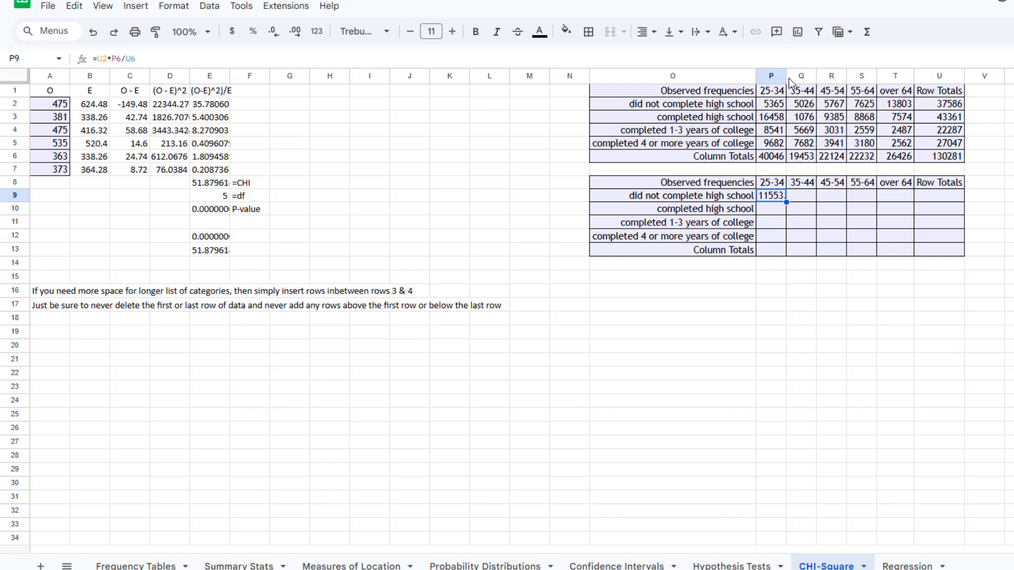
drag(787, 76, 805, 76)
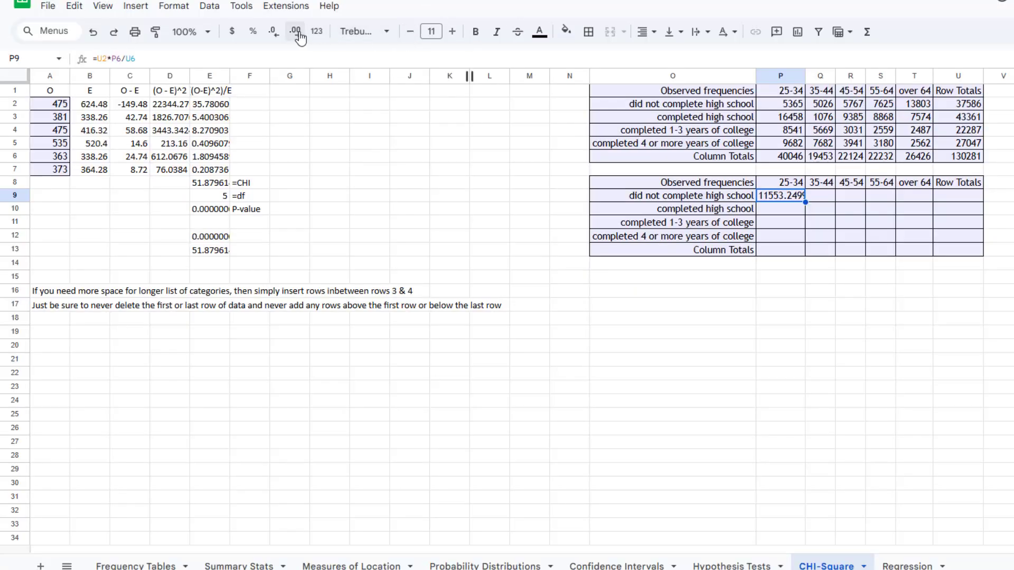
click(273, 35)
click(273, 34)
click(273, 35)
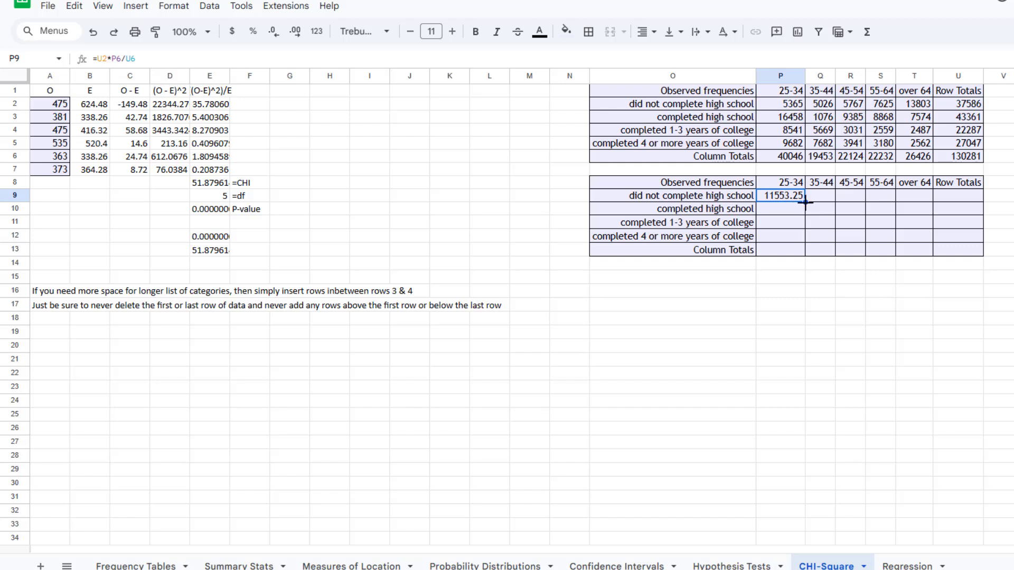
Try to fill the relative-reference formula from P9 across to T9 and down to row 12, checking the resulting cell errors.
drag(806, 201, 927, 238)
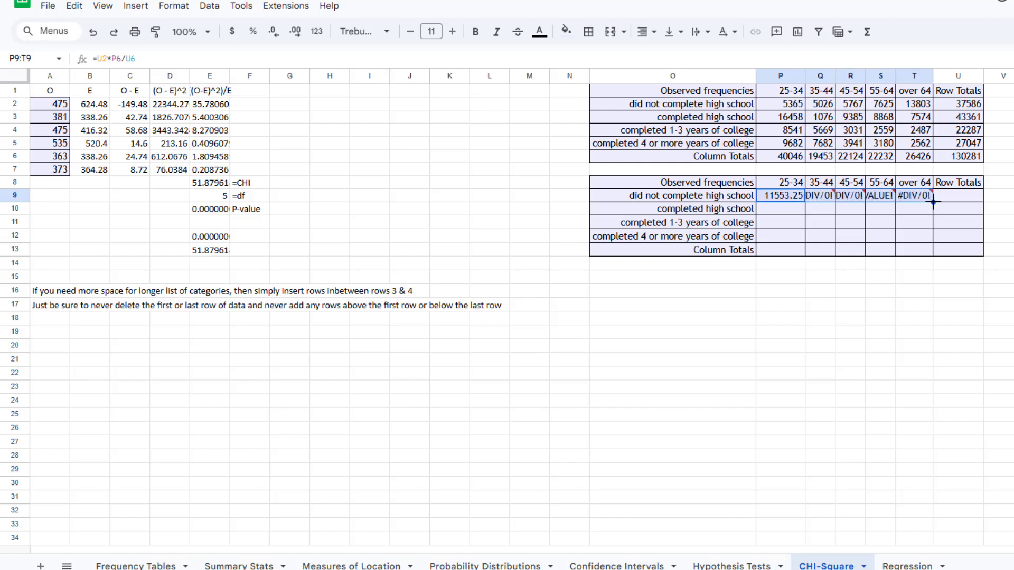
drag(933, 201, 933, 236)
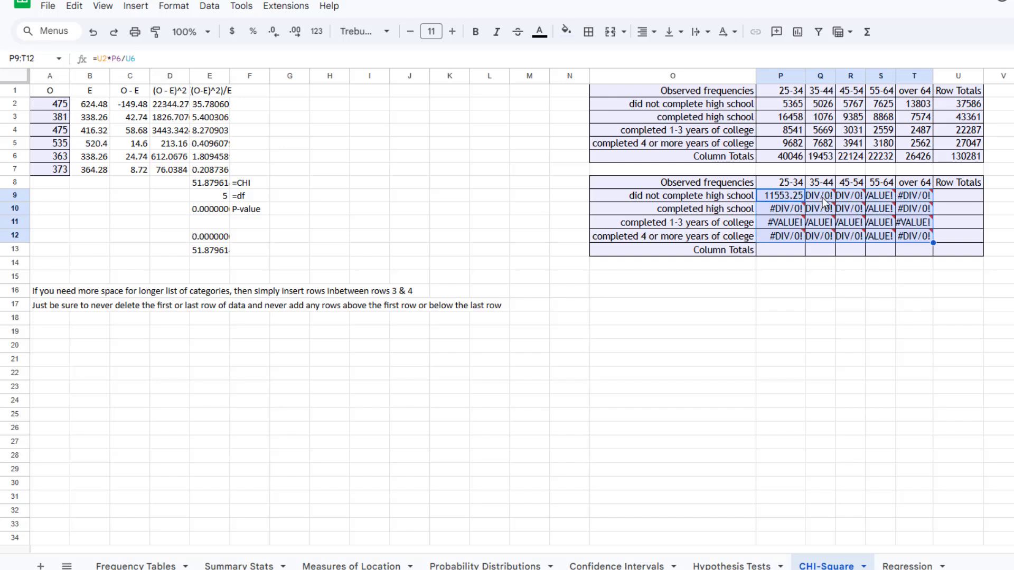
mouse_move(911, 212)
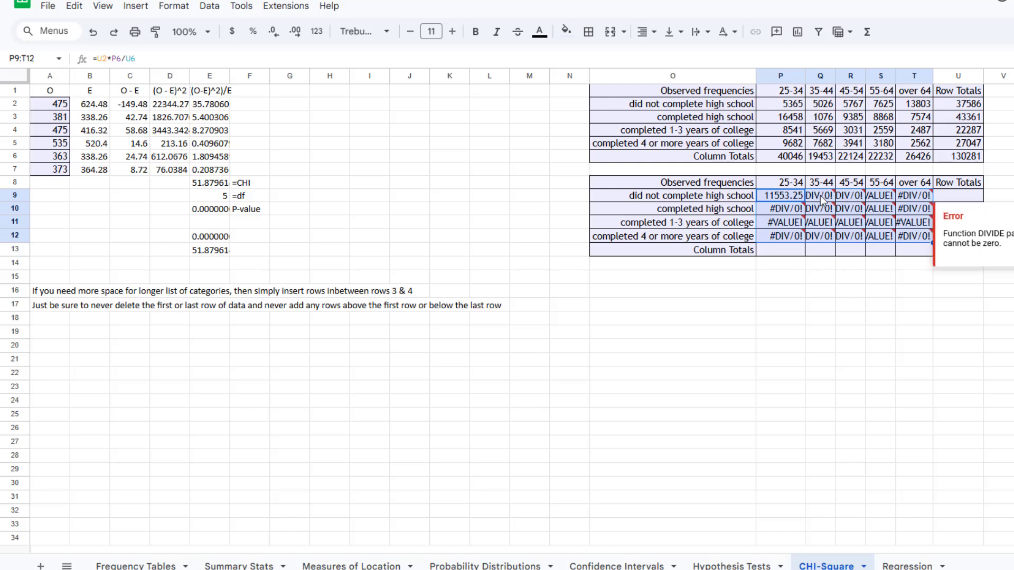
mouse_move(821, 199)
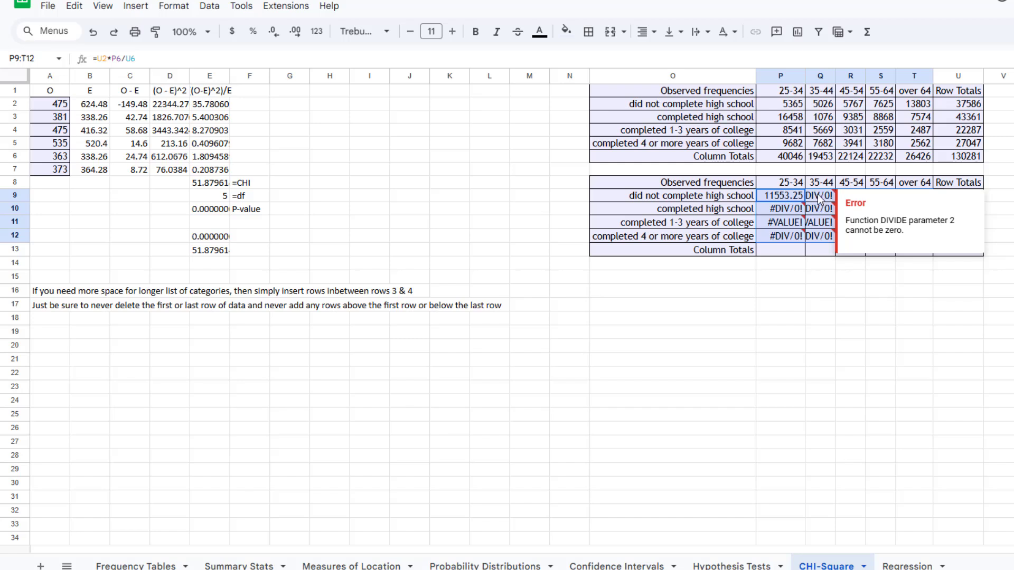
Compare the references in the Q9, P10 and P9 formulas against the row totals in column U and the column totals in row 6.
click(826, 199)
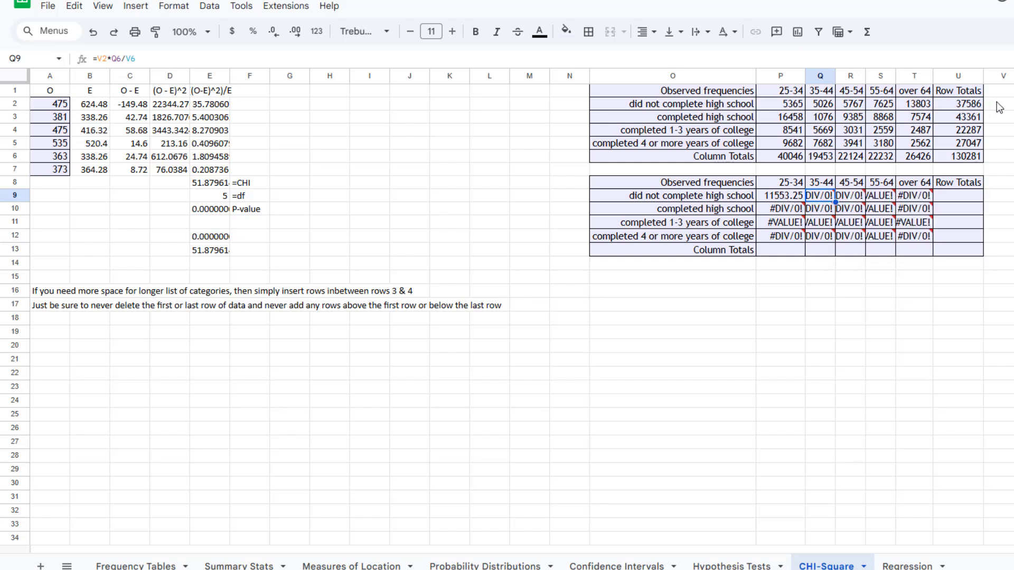
click(785, 213)
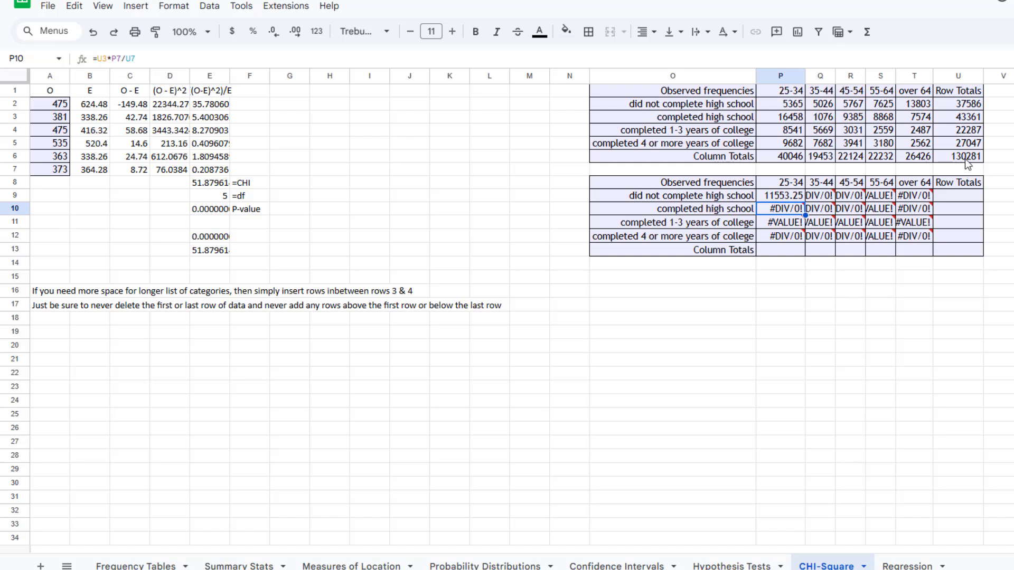
click(795, 200)
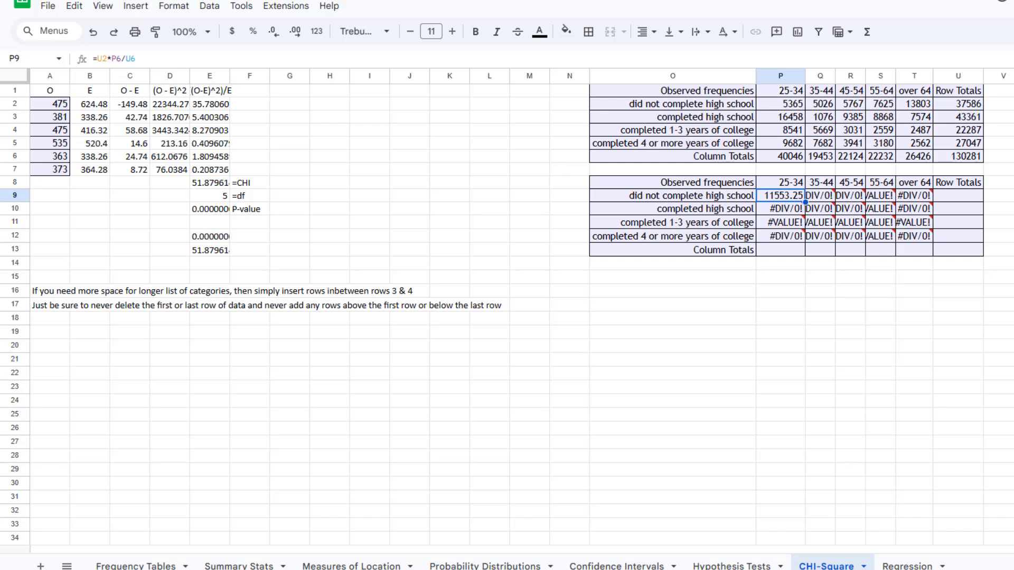
click(956, 75)
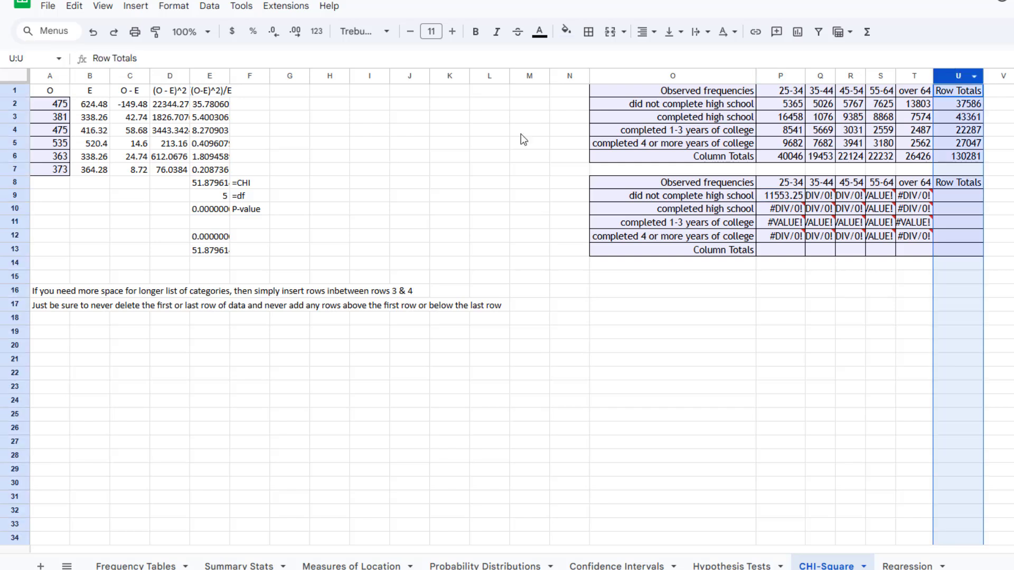
click(16, 155)
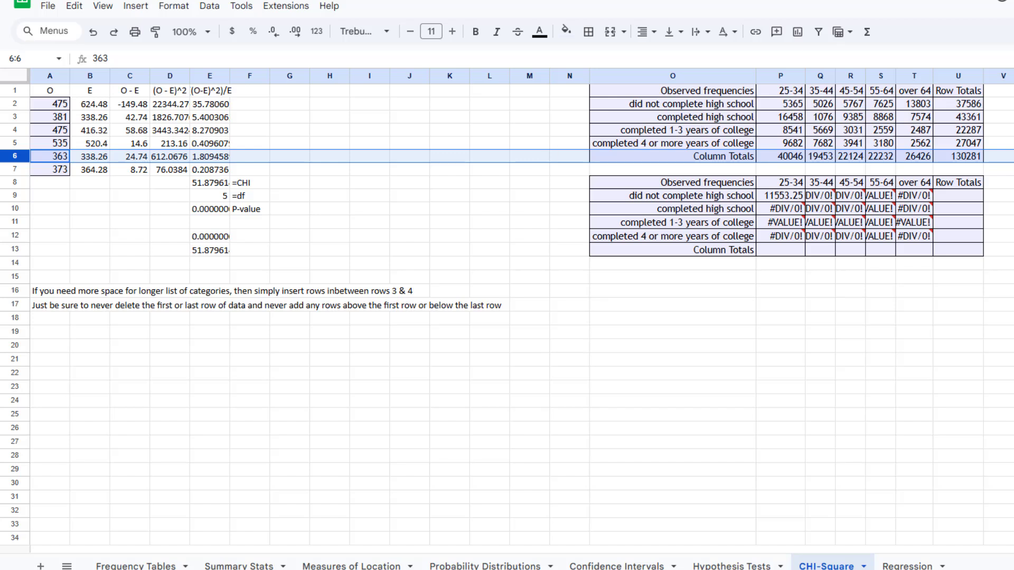
Change the formula in P9 to =$U2*P$6/$U$6, locking the row-total column, the column-total row and the grand total cell.
click(787, 198)
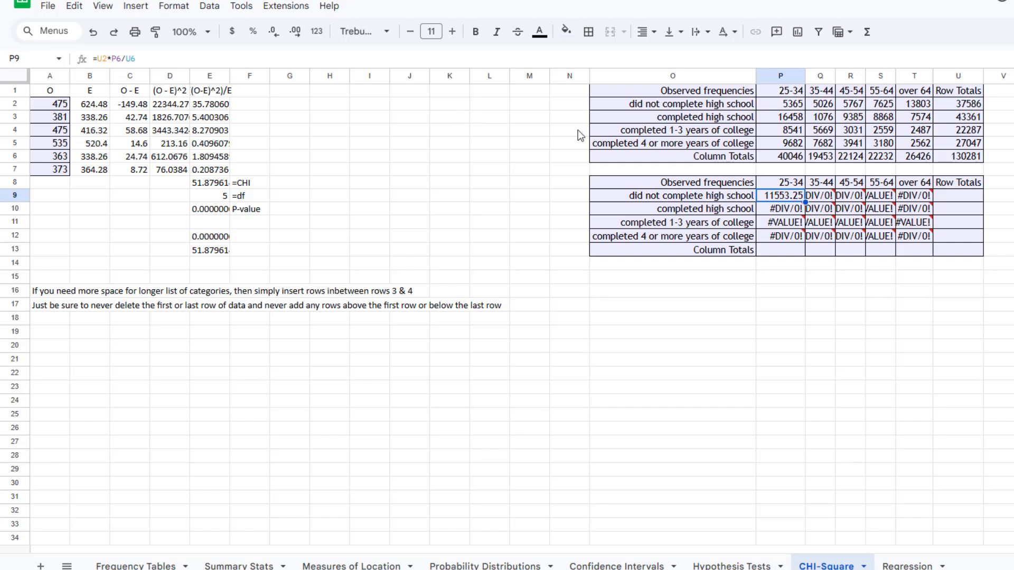
click(101, 58)
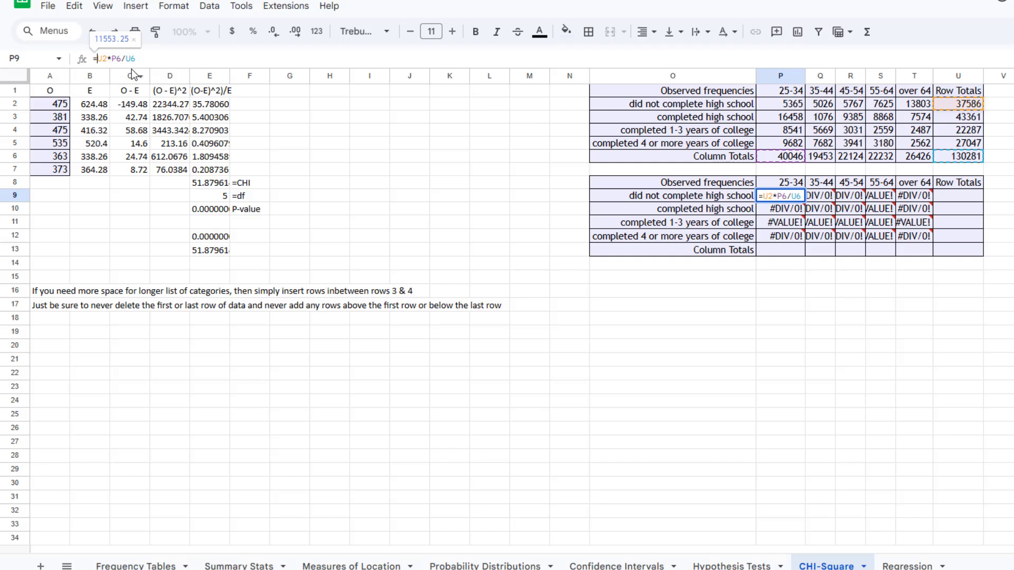
text($)
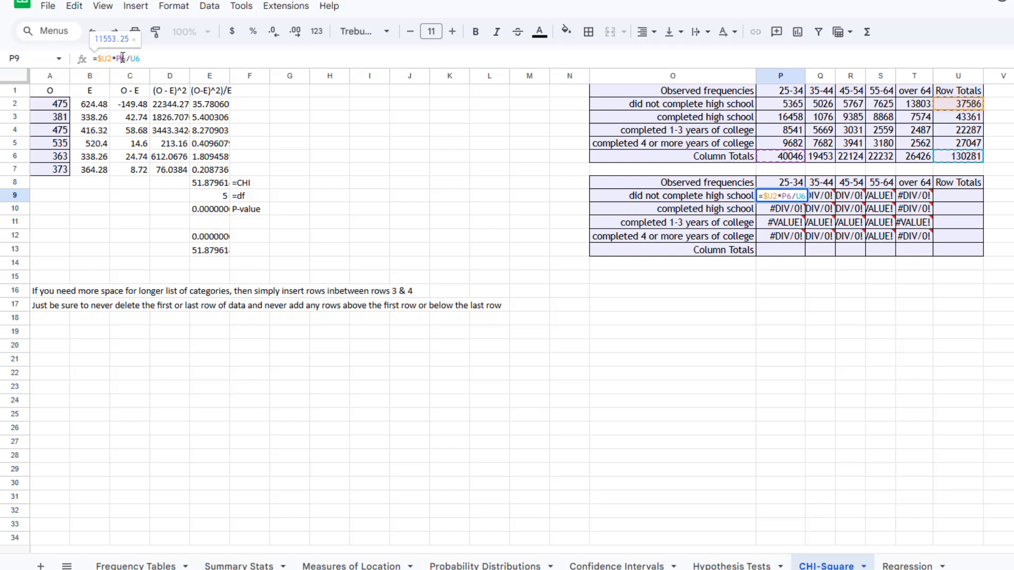
click(122, 58)
text($)
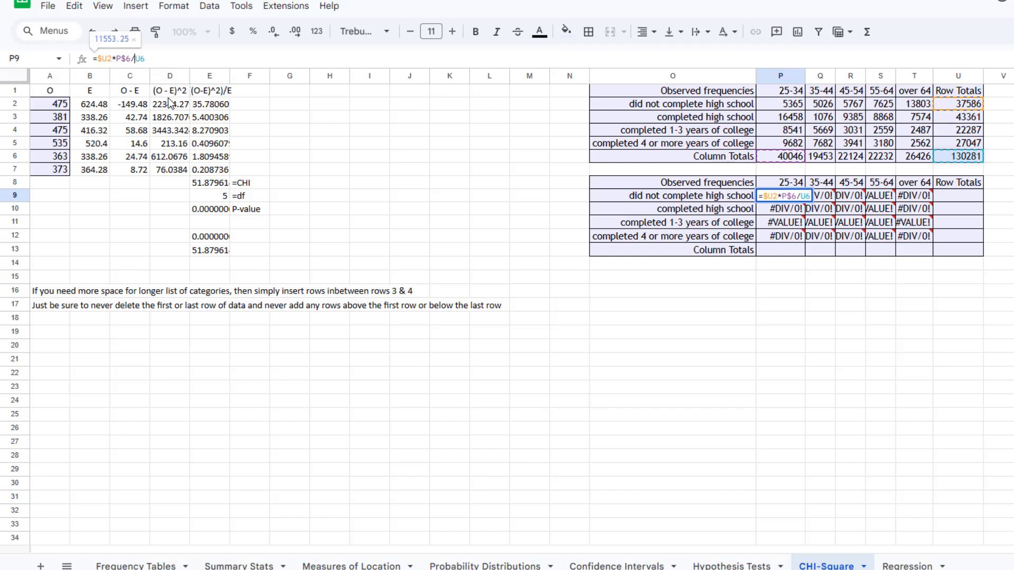
text($U$)
key(Return)
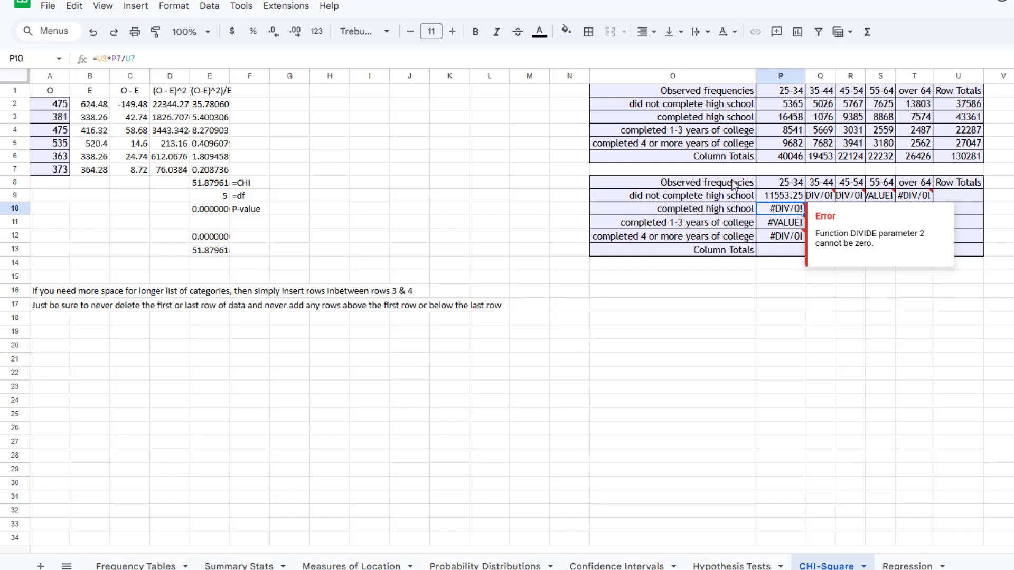
Fill the corrected formula from P9 across to T9 and down through row 12.
click(787, 200)
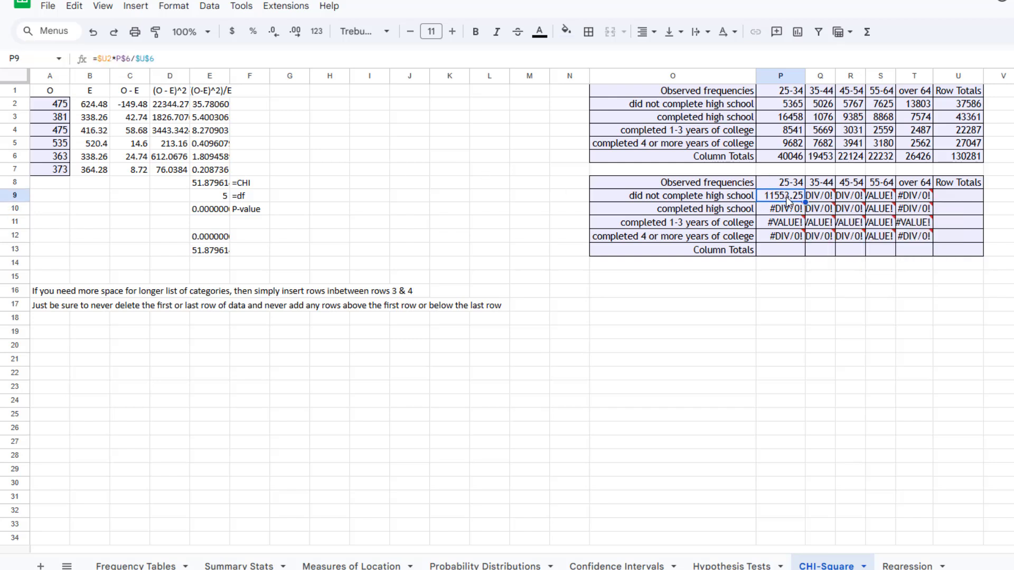
drag(804, 199, 923, 204)
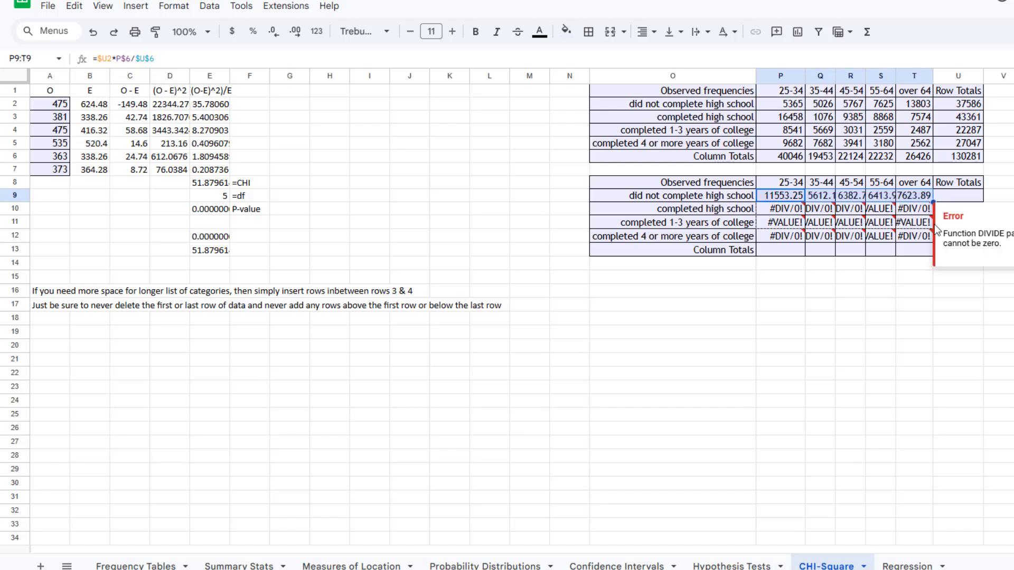
drag(936, 241, 936, 241)
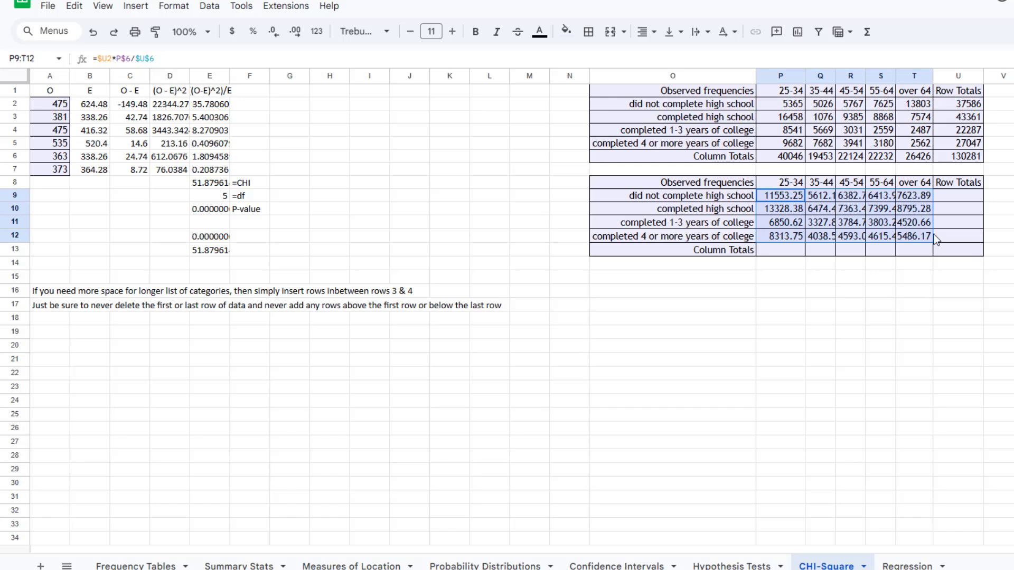
drag(935, 236, 1003, 229)
click(889, 294)
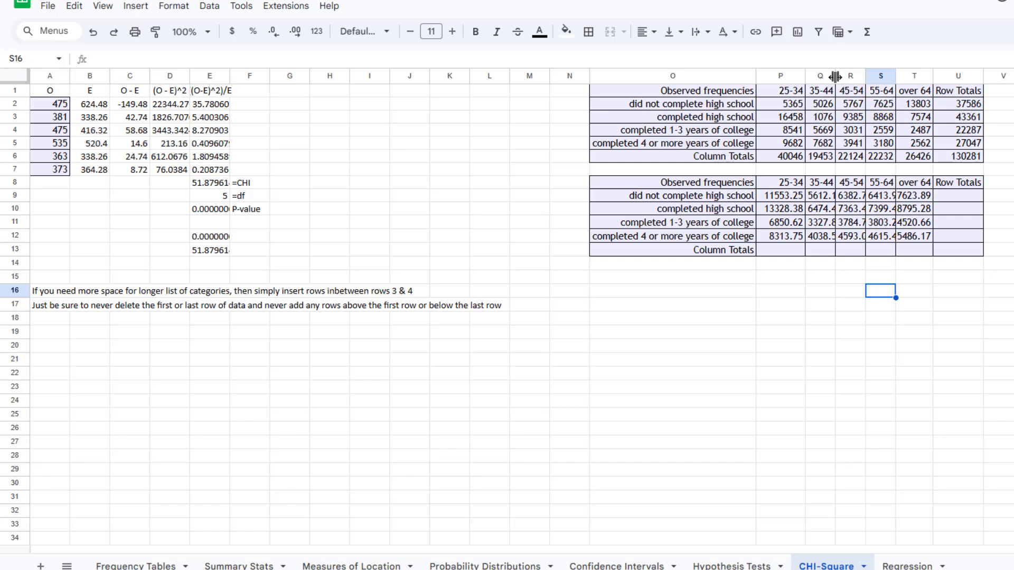
Fit the widths of columns P through V to their contents.
drag(835, 77, 1006, 77)
click(782, 76)
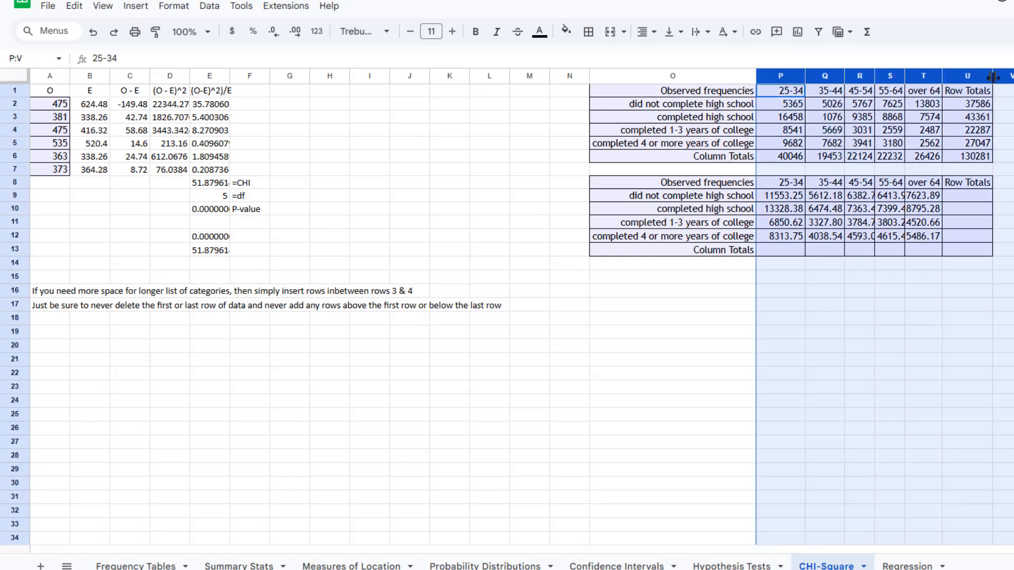
double_click(993, 77)
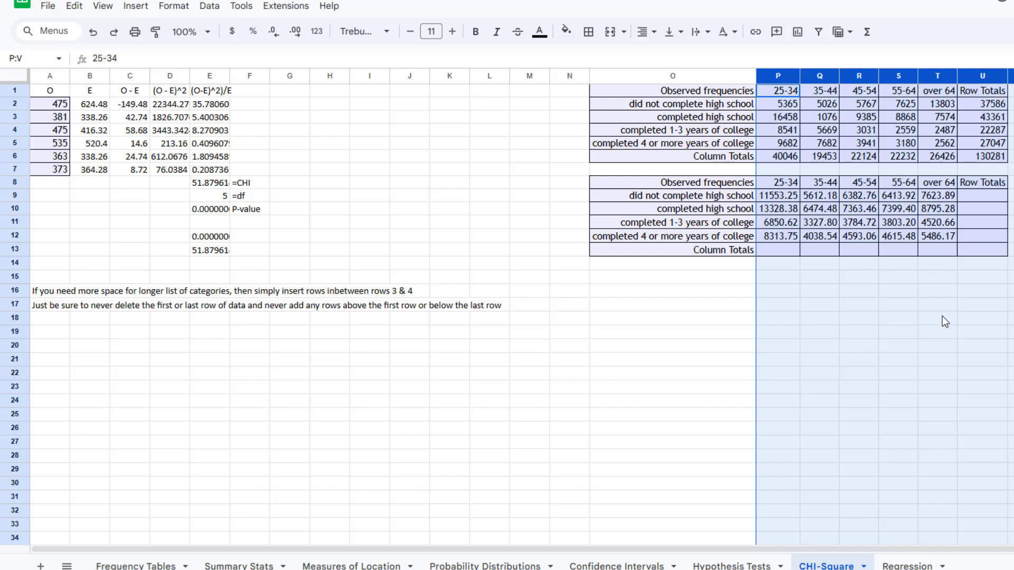
Enter =SUM(P9:T9) in U9 to total the expected frequencies for "did not complete high school".
click(990, 195)
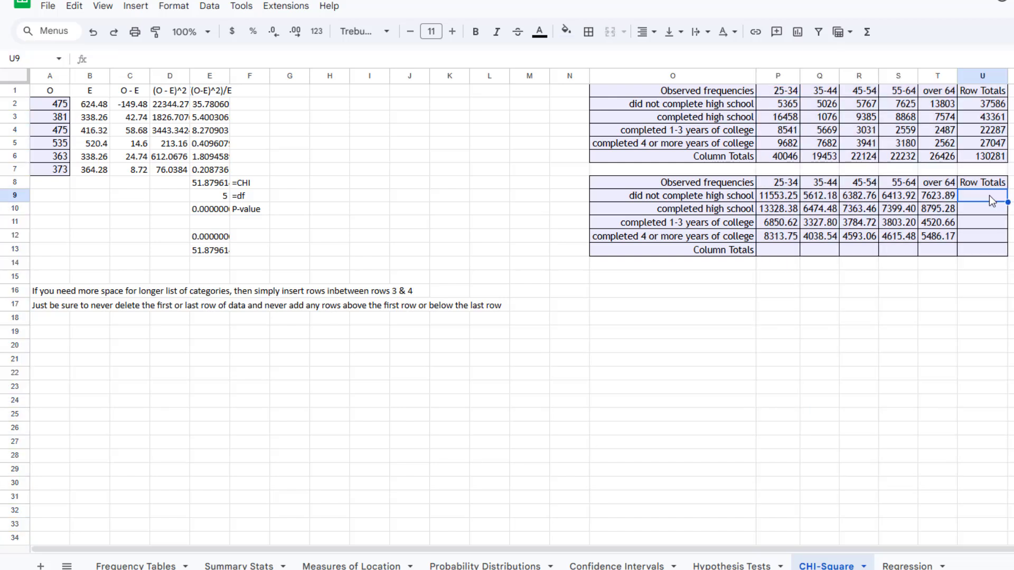
text(=sum)
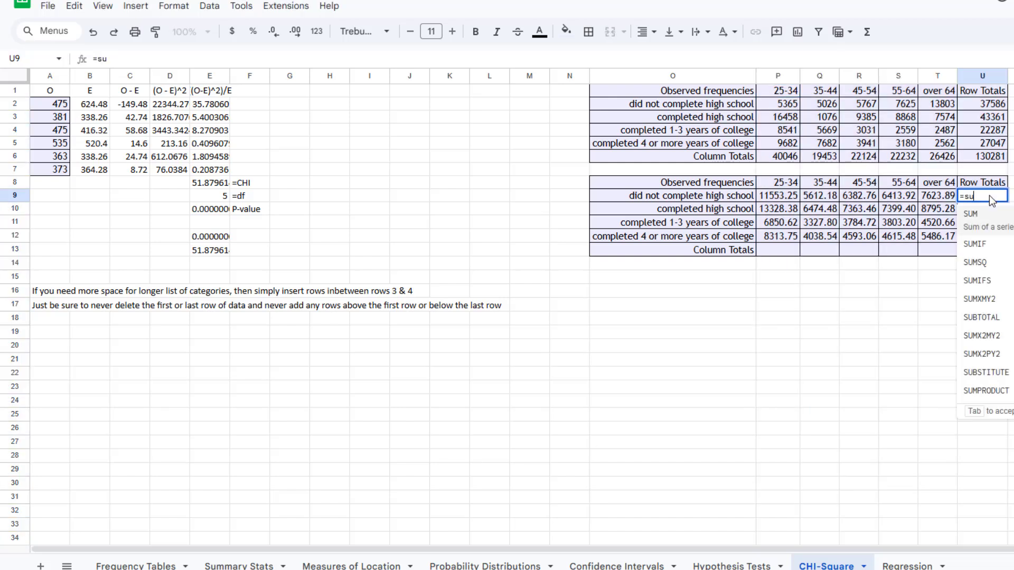
click(981, 225)
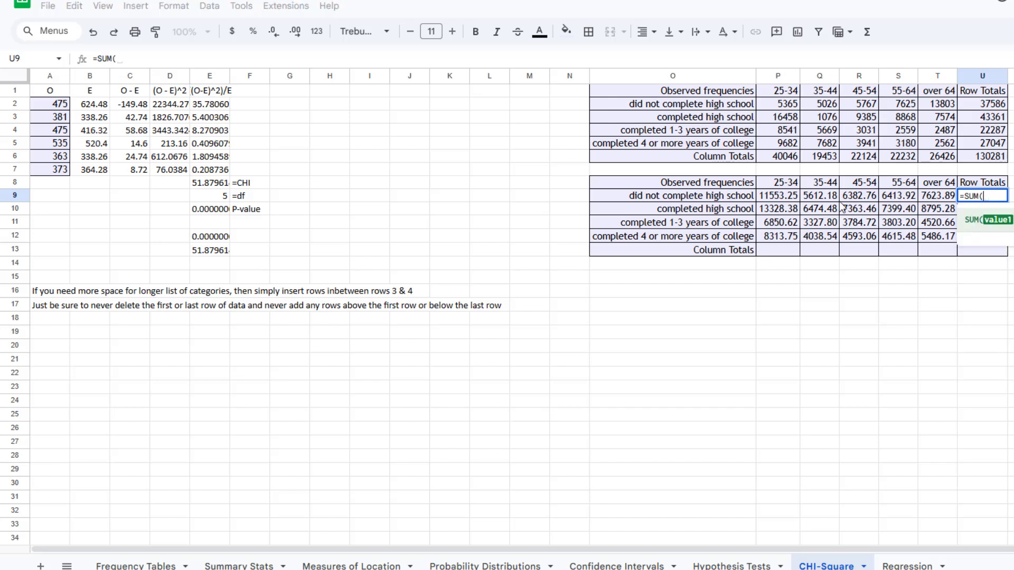
drag(779, 197, 928, 207)
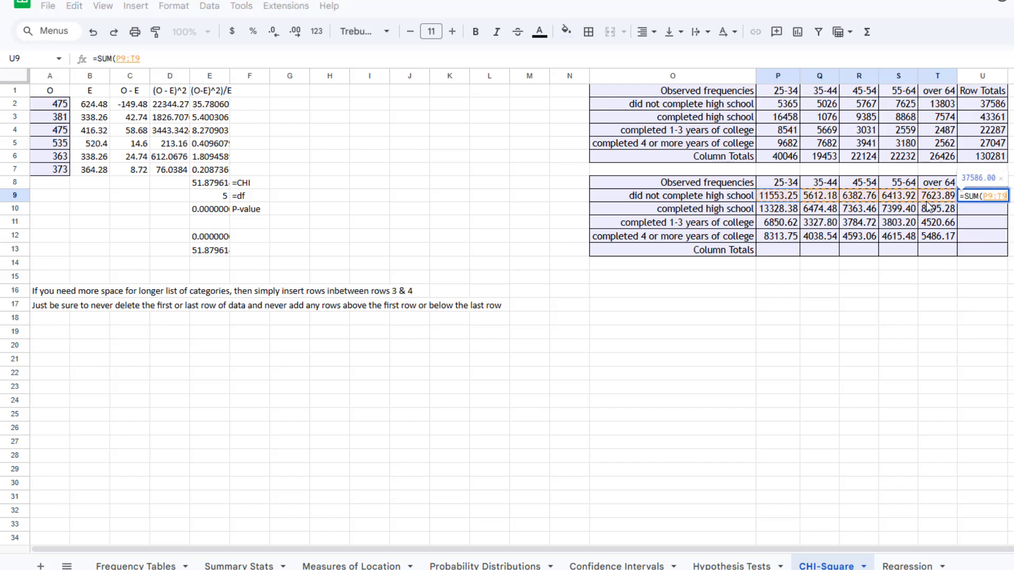
key(Return)
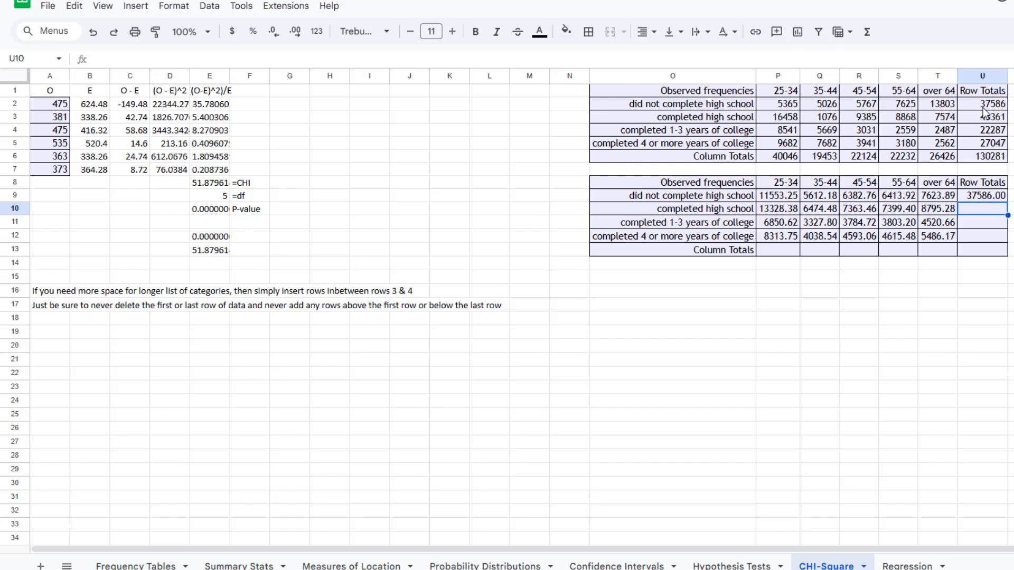
Fill the row total from U9 down to U12, and enter =SUM(P9:P12) in P13, filled across to T13 for the column totals.
click(999, 196)
drag(1008, 199, 1008, 241)
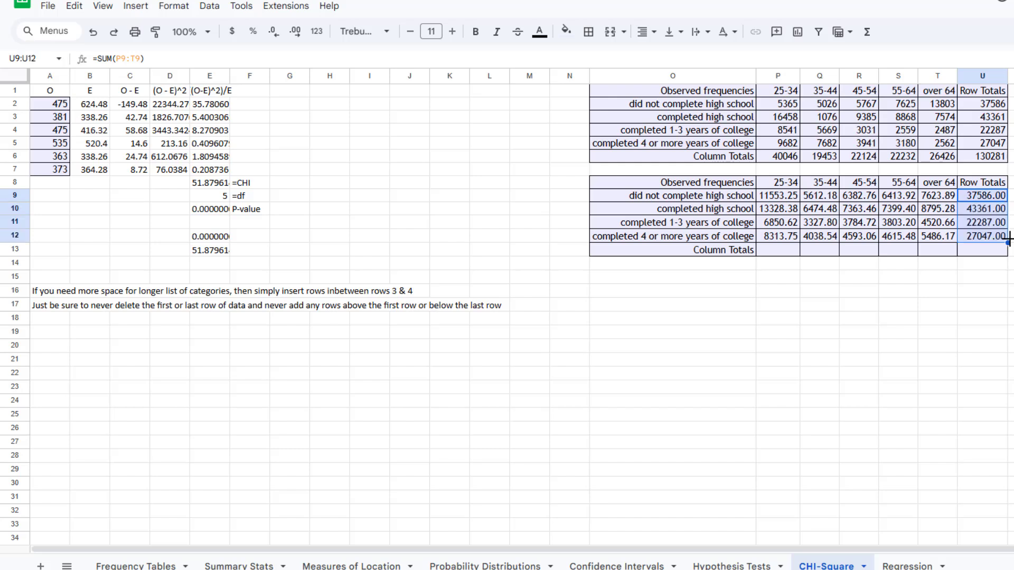
click(781, 251)
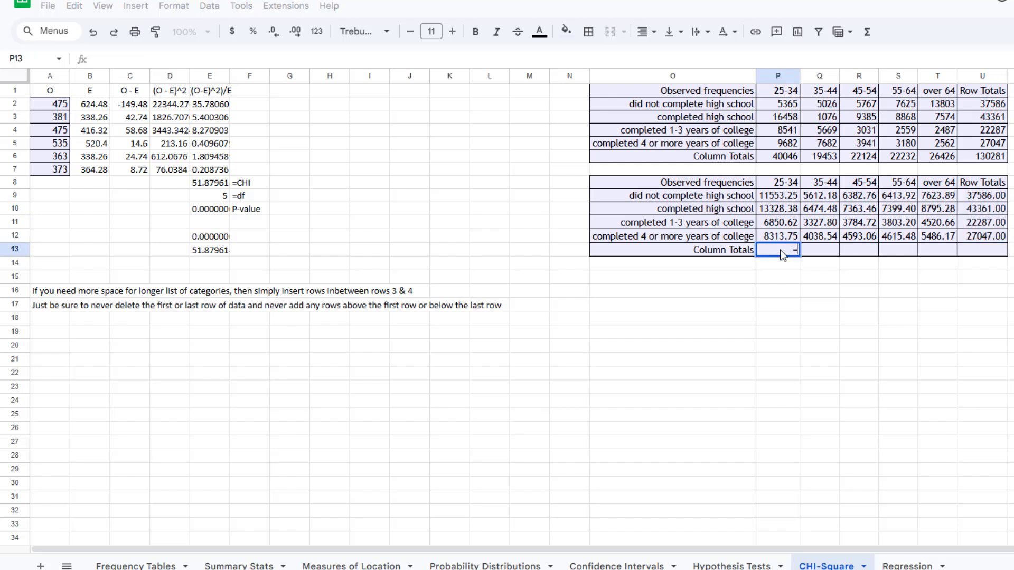
text(=sum)
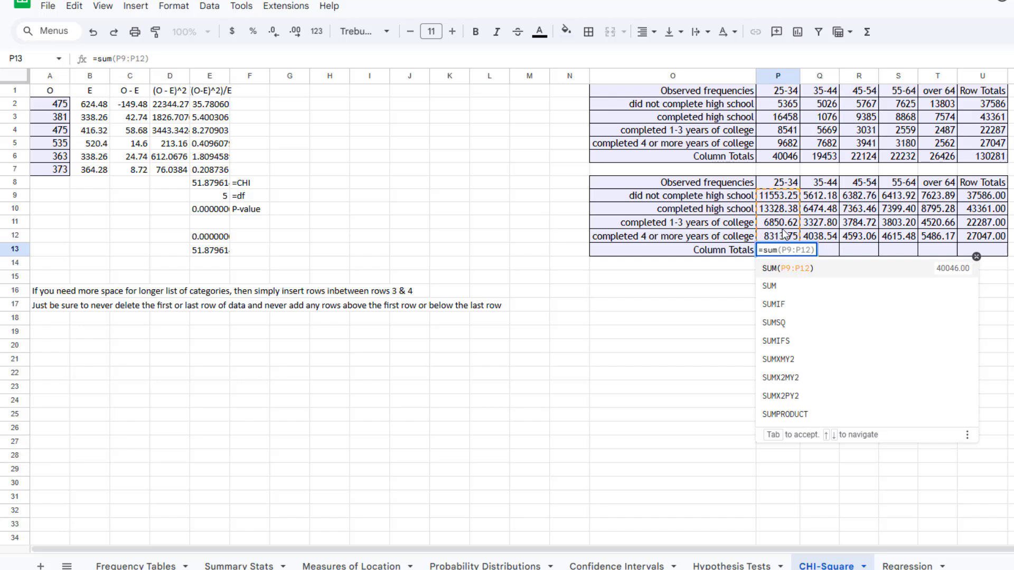
text(()
key(Tab)
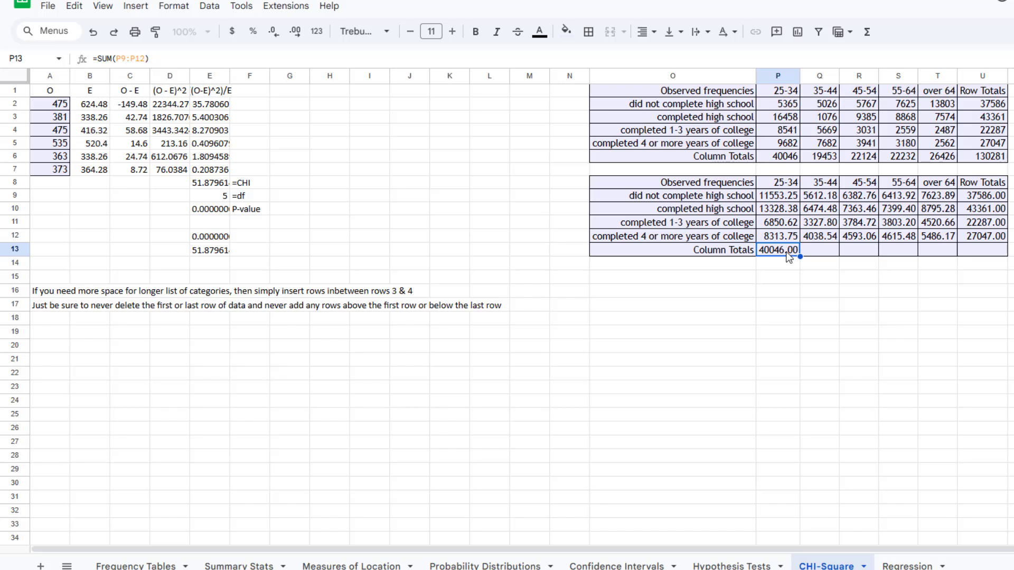
drag(800, 256, 943, 253)
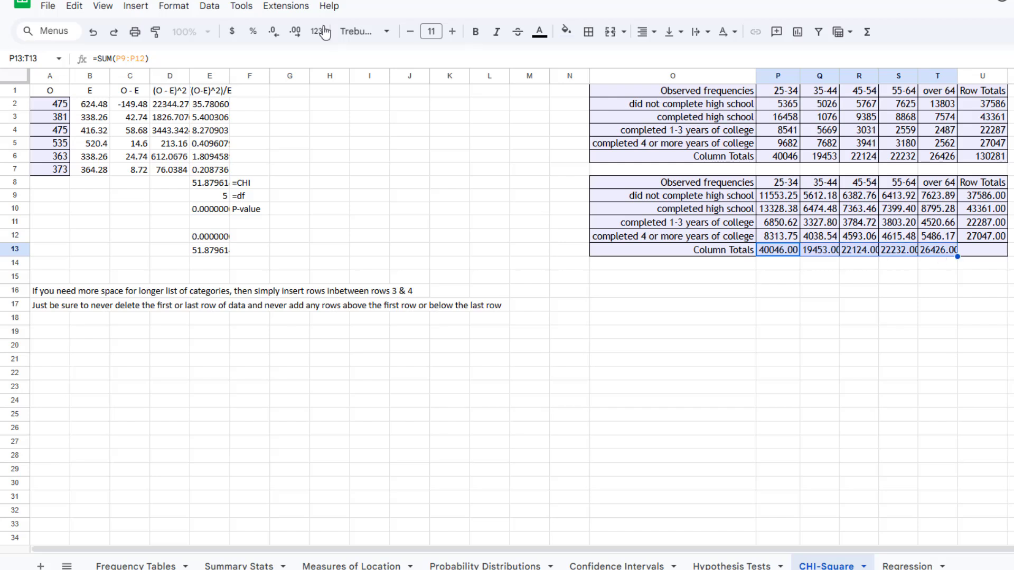
Show the second table's column totals in P13:T13 and row totals in U9:U12 without decimal places.
click(273, 33)
click(273, 33)
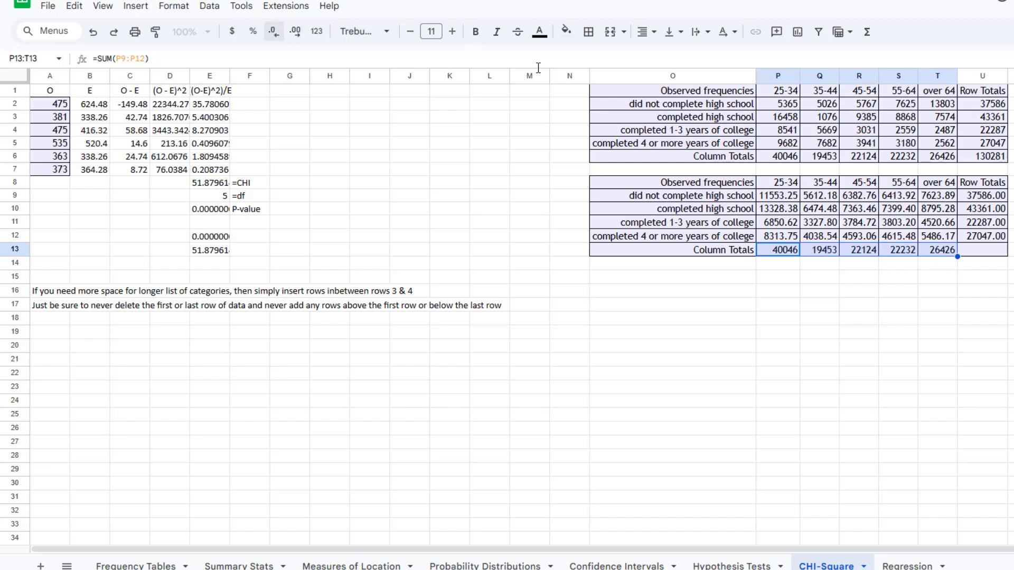
drag(990, 198, 989, 238)
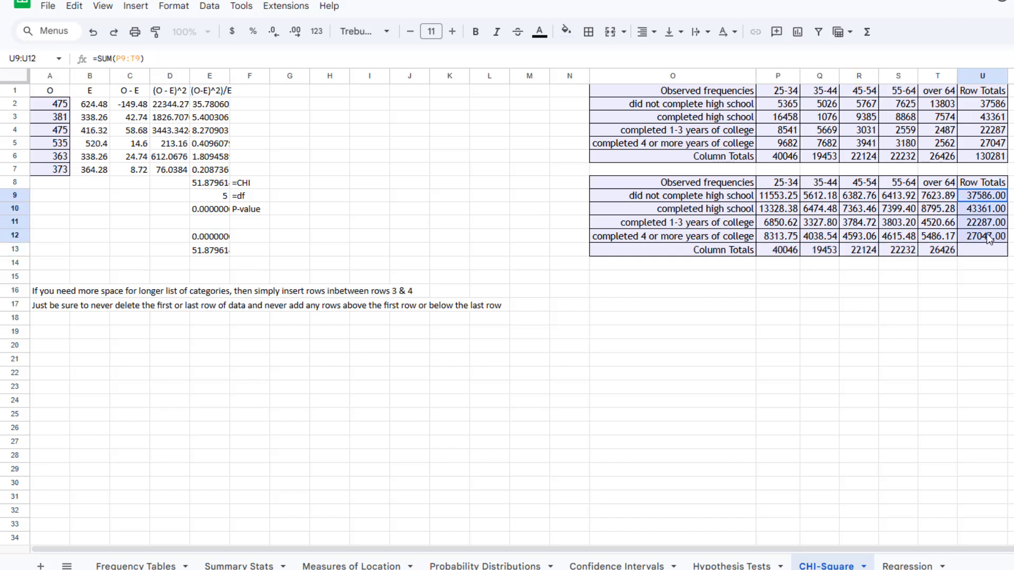
click(273, 33)
click(273, 33)
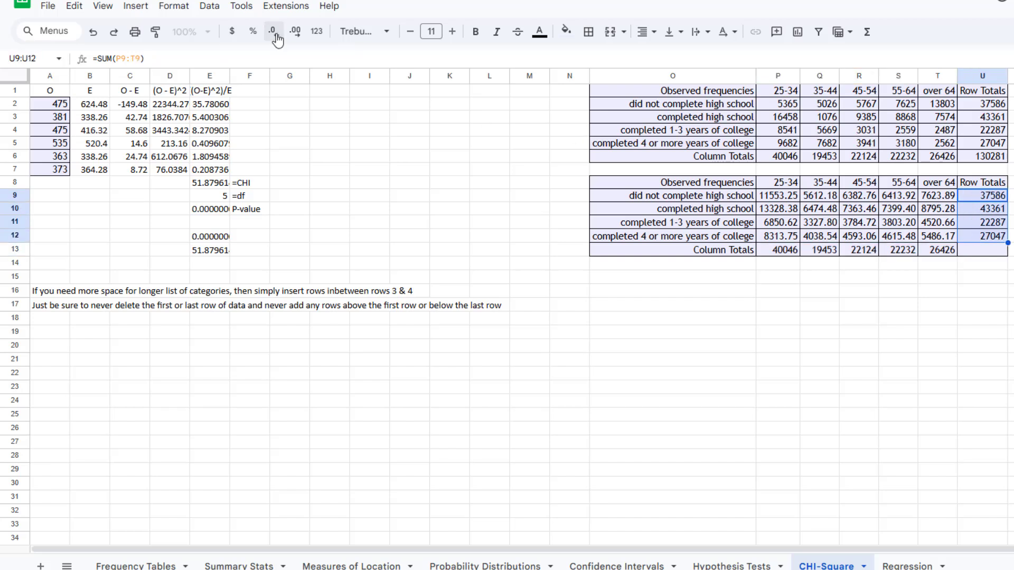
Enter =sum(P9:T12) in U13 as the grand total and show it without decimal places.
click(986, 253)
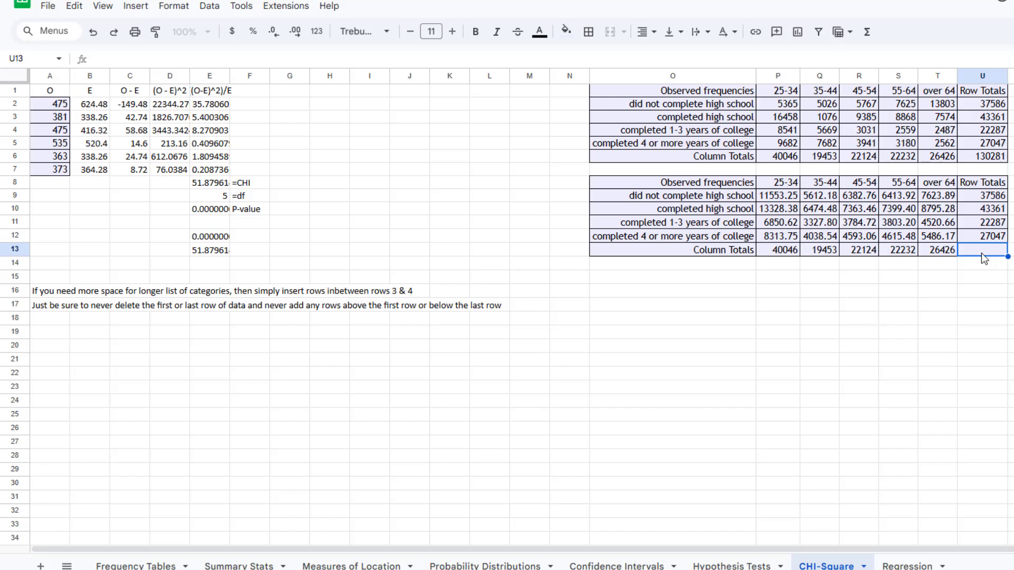
text(=)
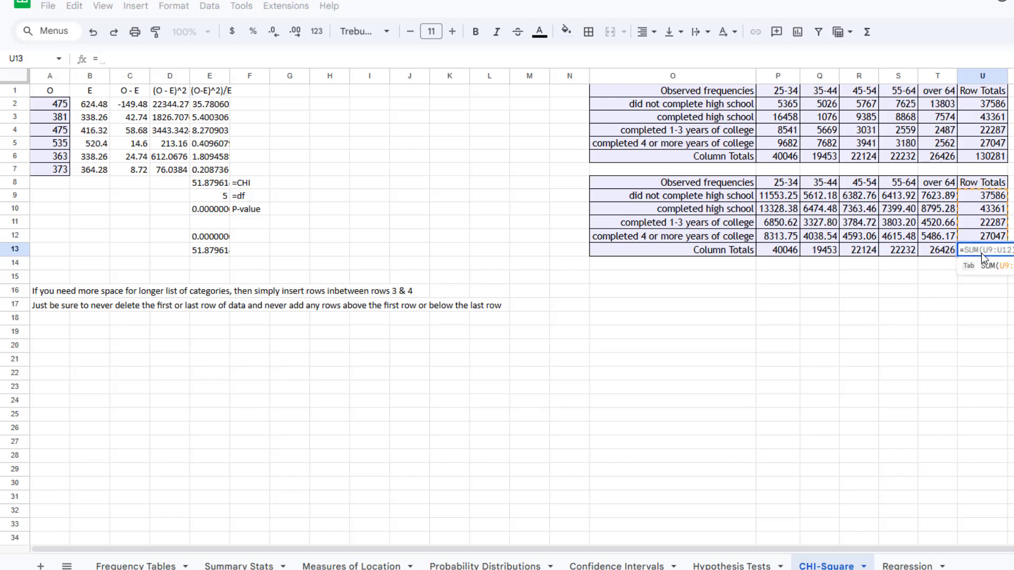
text(sum()
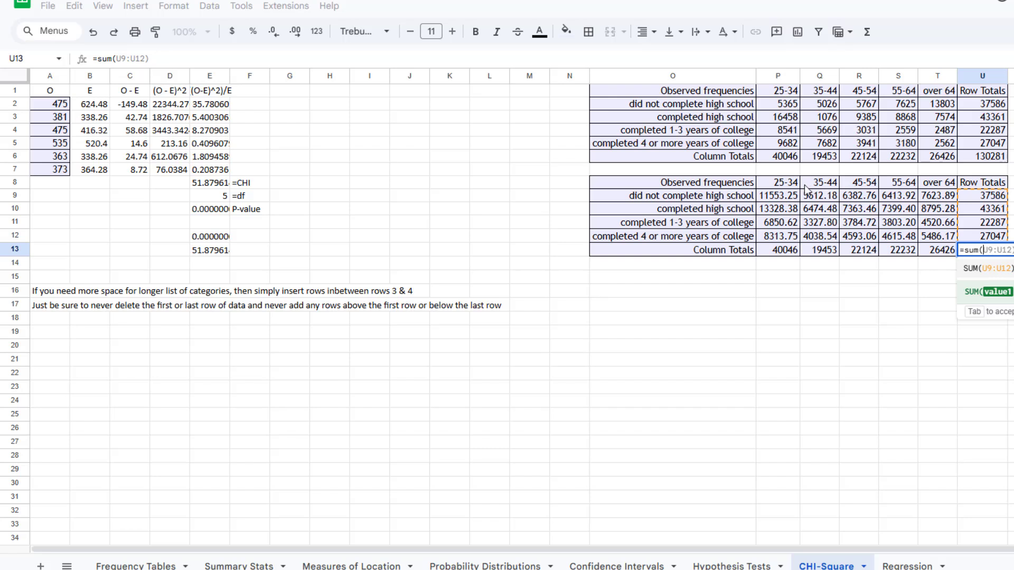
drag(775, 196, 926, 239)
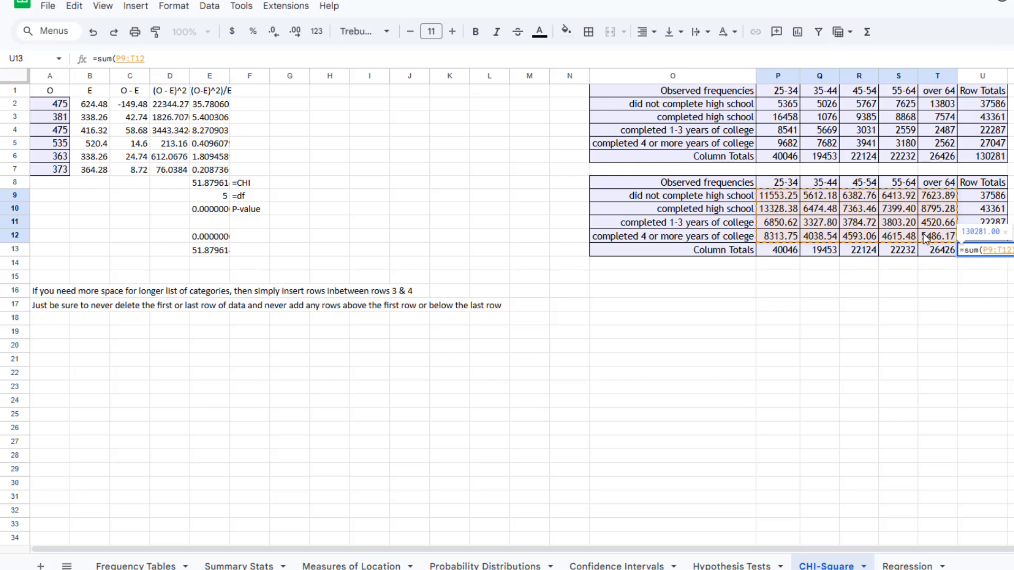
text())
key(Return)
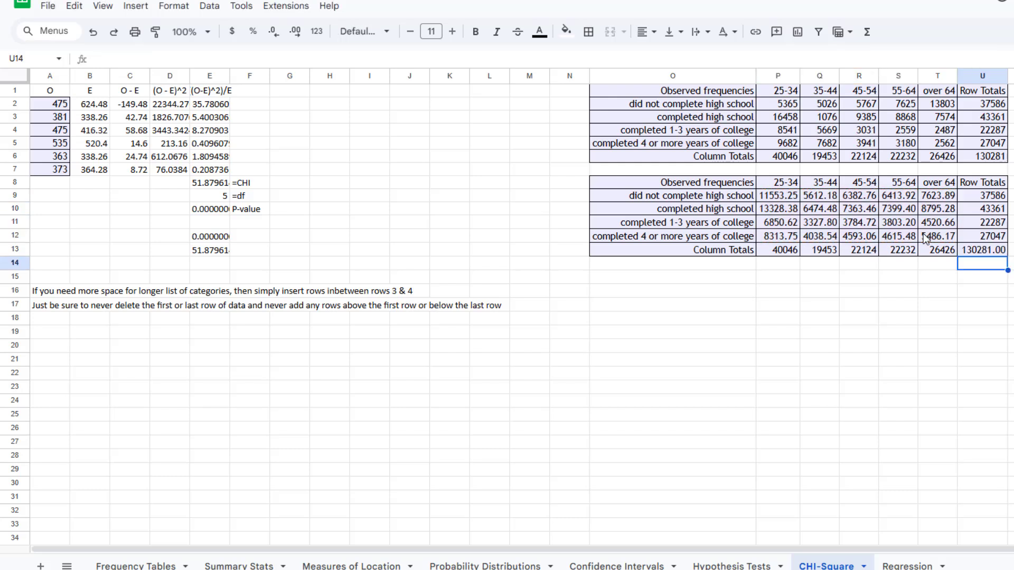
click(998, 251)
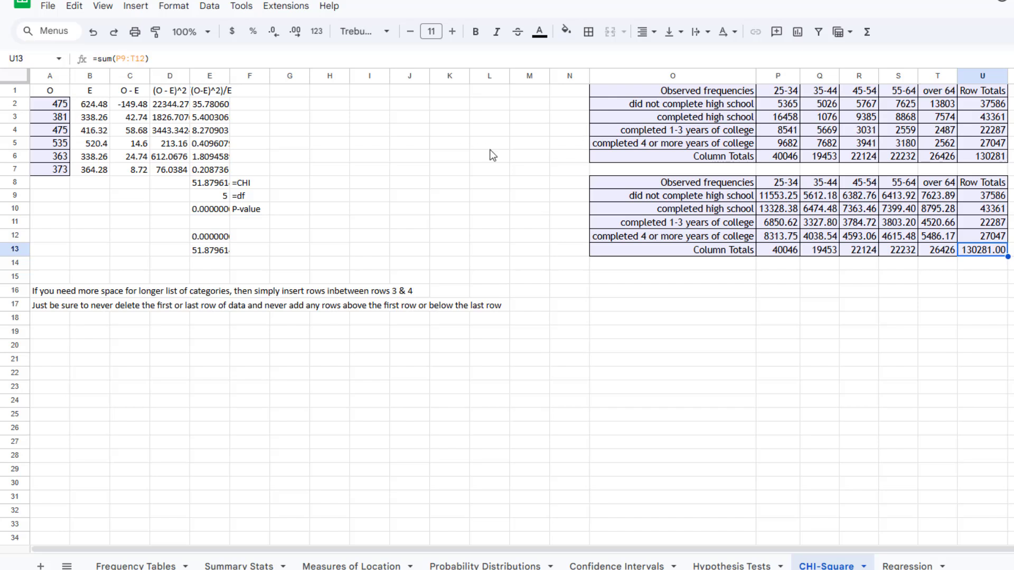
click(274, 33)
click(274, 32)
Make the Column Totals rows of both tables bold, O13:U13 and O6:U6.
drag(731, 250, 962, 252)
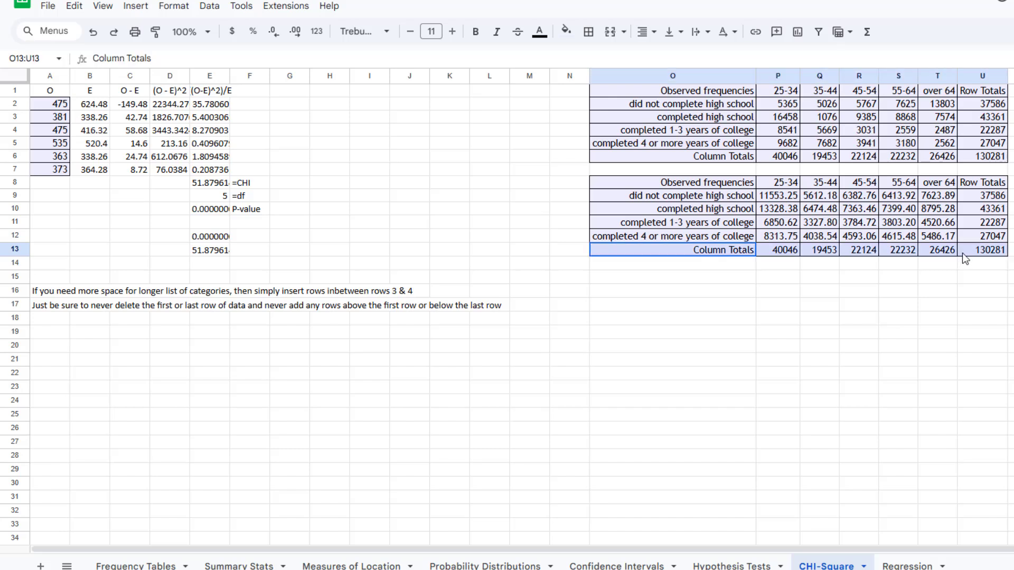
click(475, 32)
drag(701, 157, 986, 153)
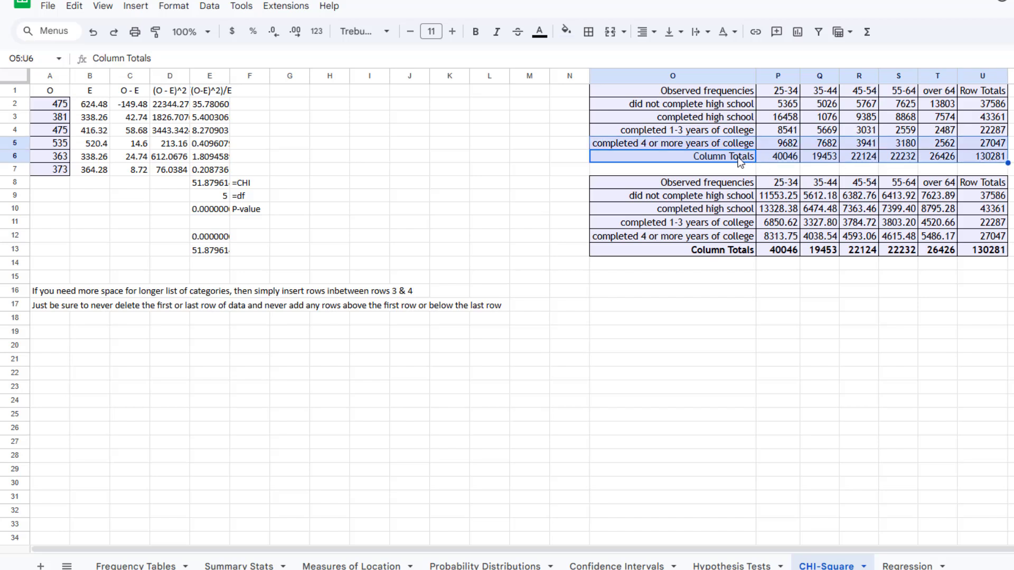
drag(740, 161, 980, 163)
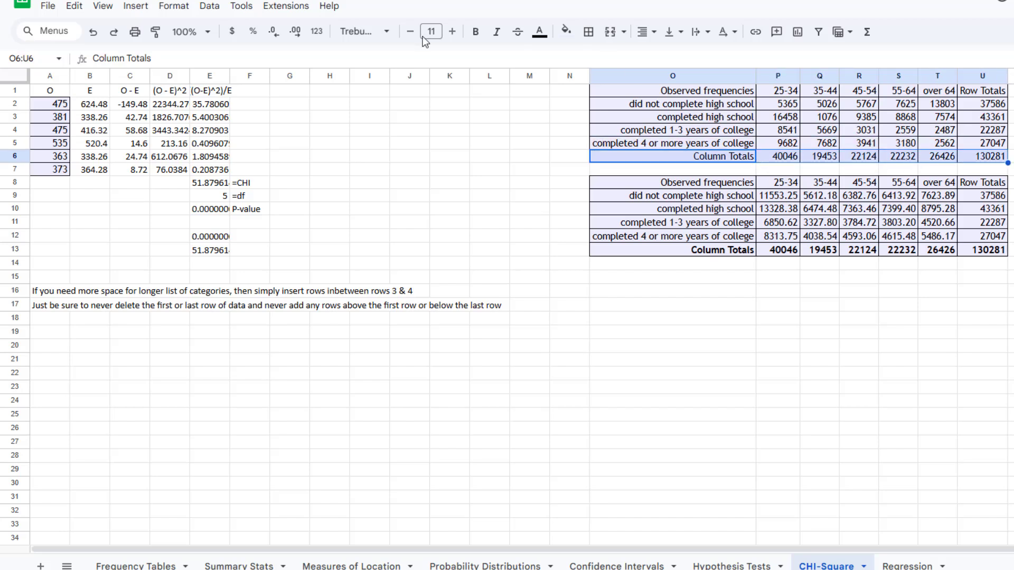
click(469, 35)
Make the Row Totals columns of both tables bold, including the headings in U1 and U8.
drag(991, 104, 995, 143)
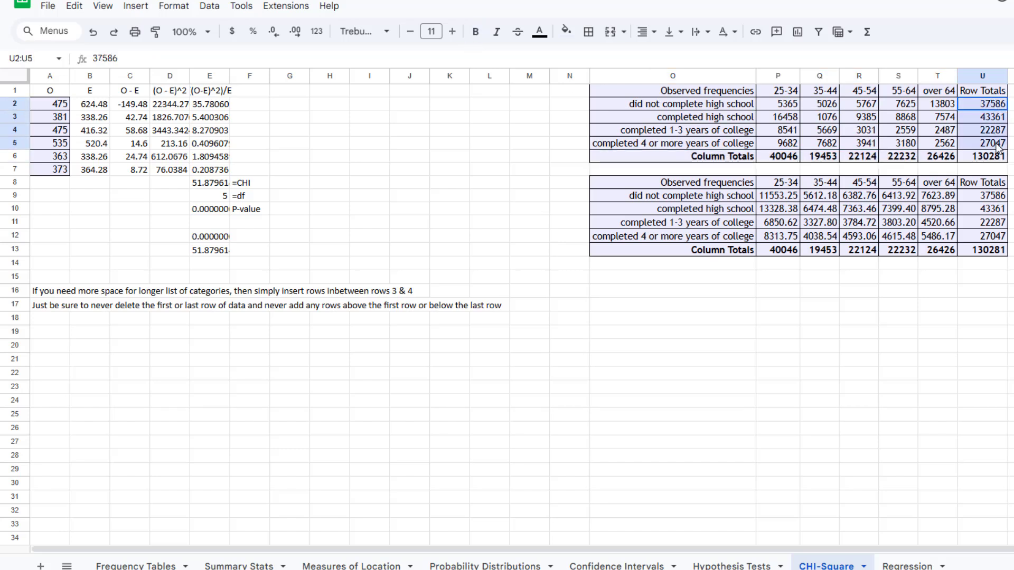
click(476, 32)
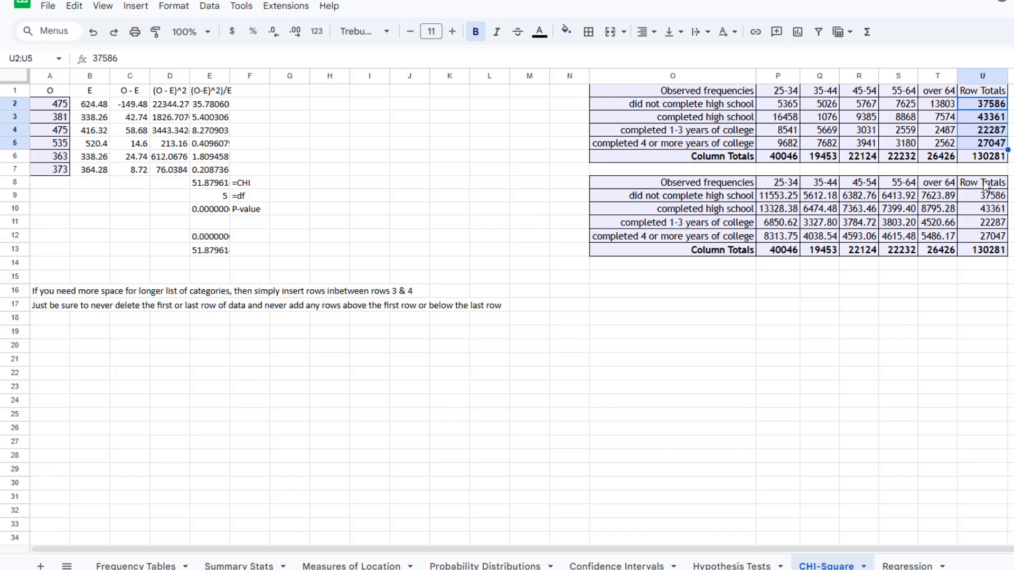
drag(985, 185, 996, 239)
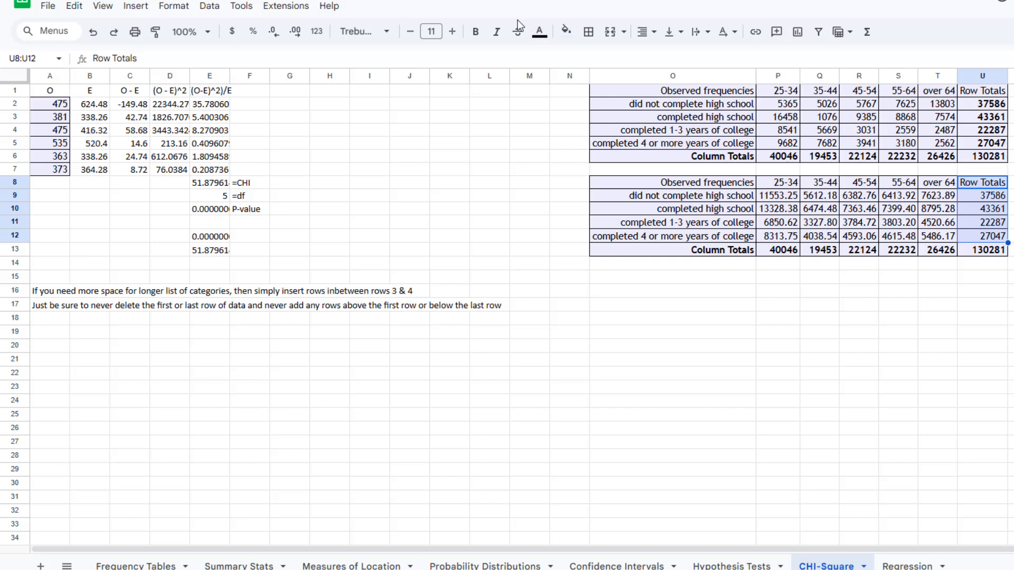
click(475, 31)
click(992, 94)
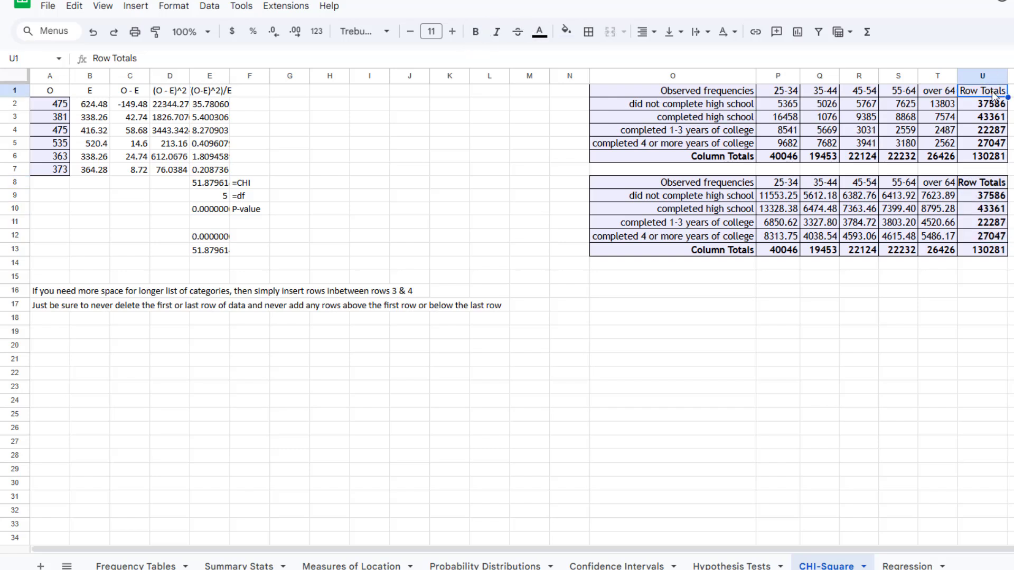
key(ctrl+b)
Change the second table's heading in O8 to "Expected frequencies".
click(715, 185)
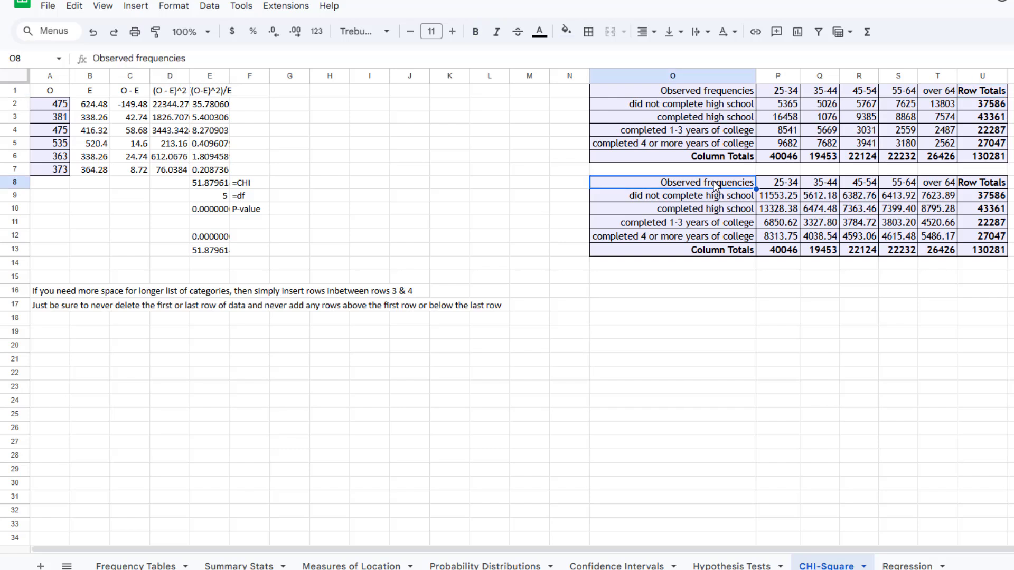
click(125, 58)
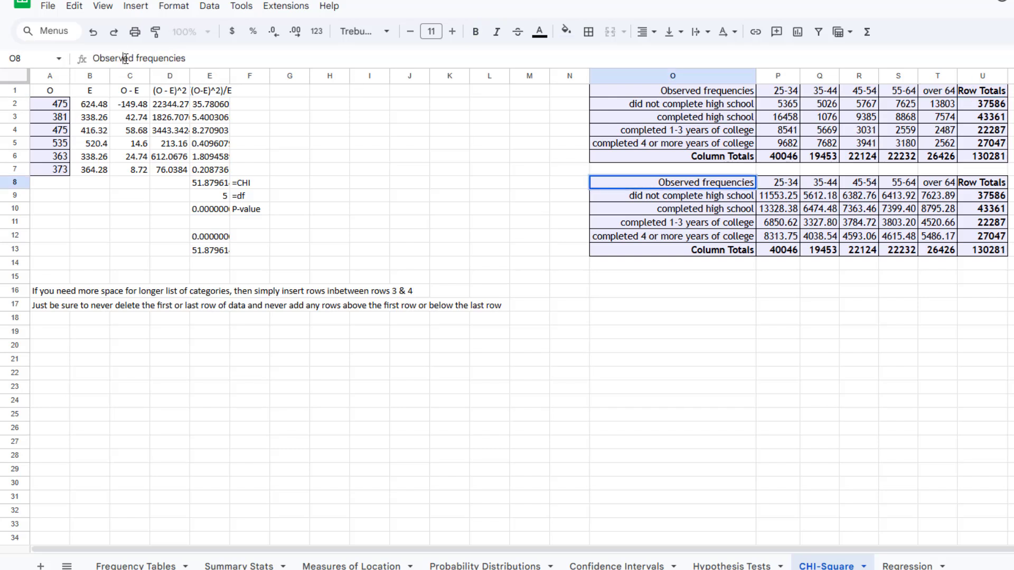
key(BackSpace)
key(BackSpace)
key(BackSpace)
key(BackSpace)
key(BackSpace)
key(BackSpace)
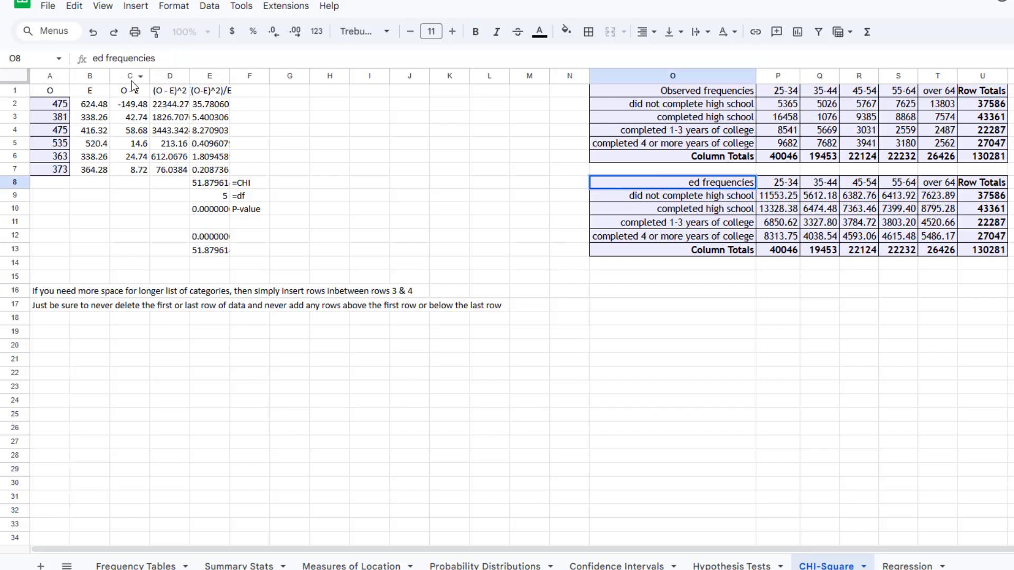
text(Expect)
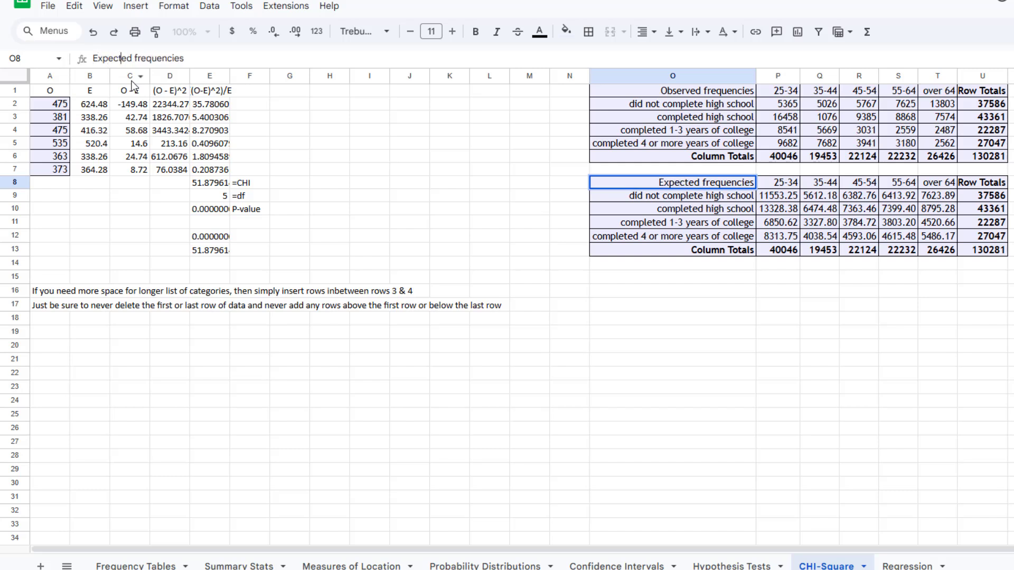
key(Return)
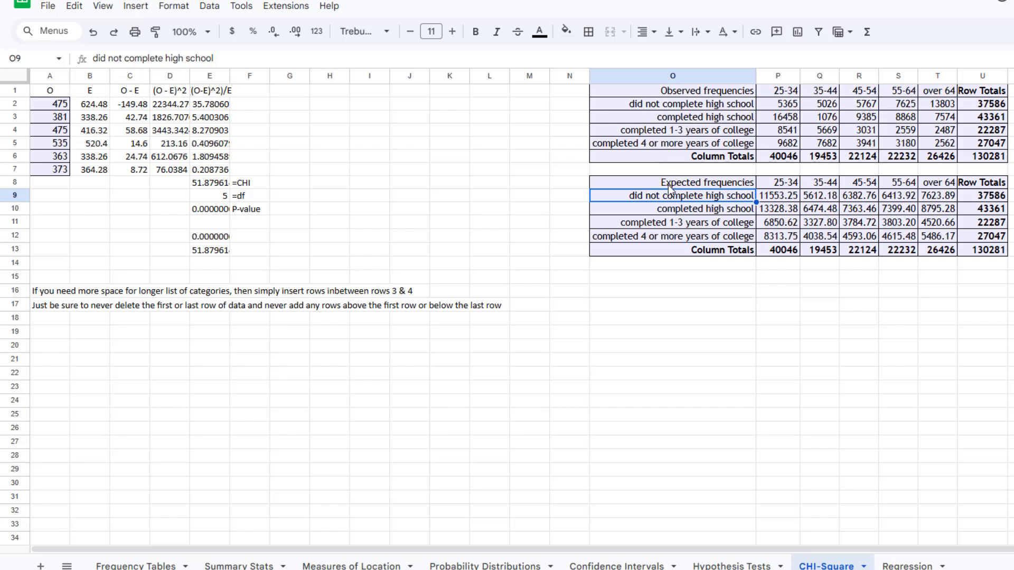
Copy the expected frequencies table O8:U13 and paste it below, starting at O15.
drag(670, 185, 986, 252)
key(ctrl+c)
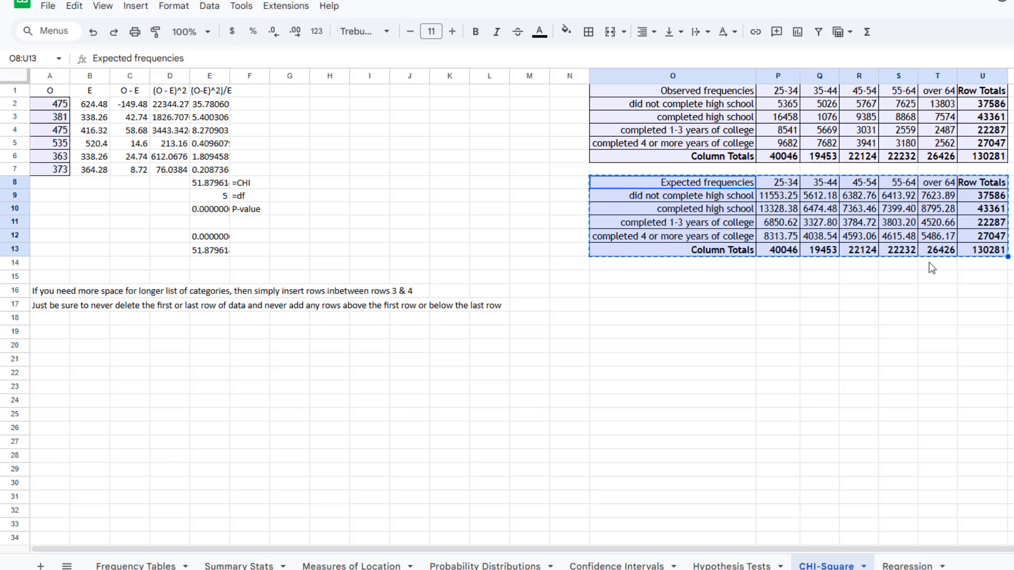
click(751, 282)
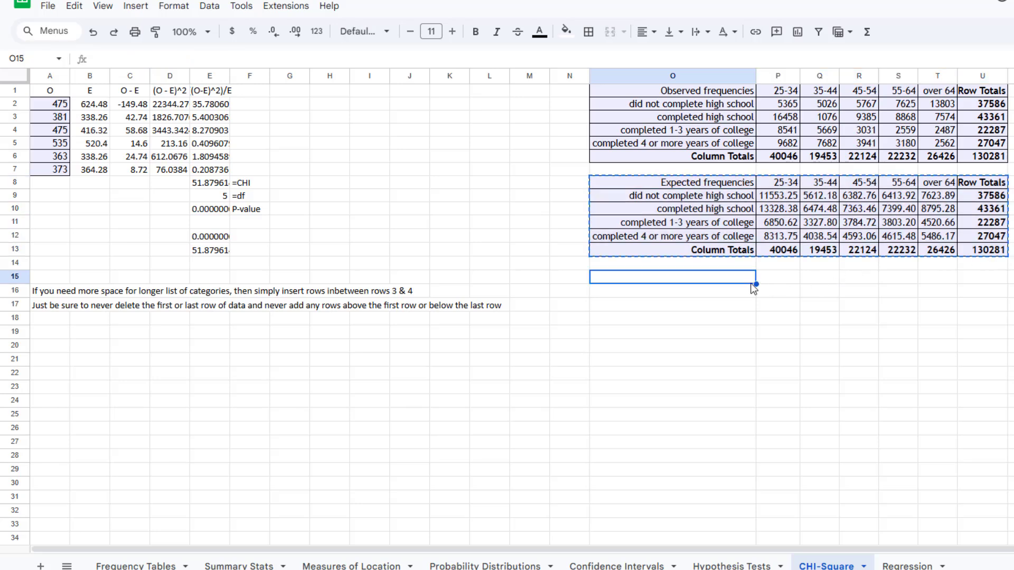
key(ctrl+v)
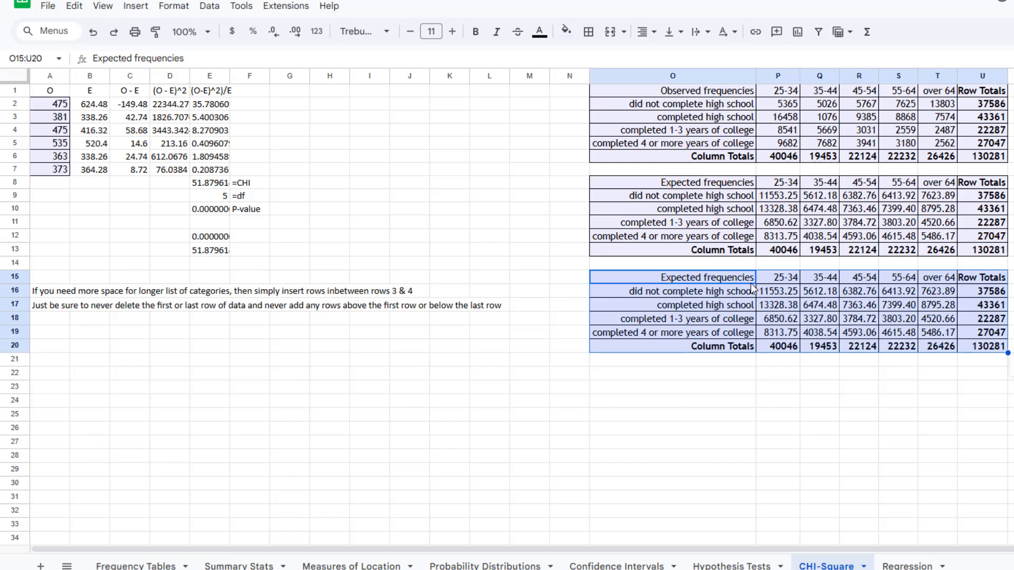
click(279, 11)
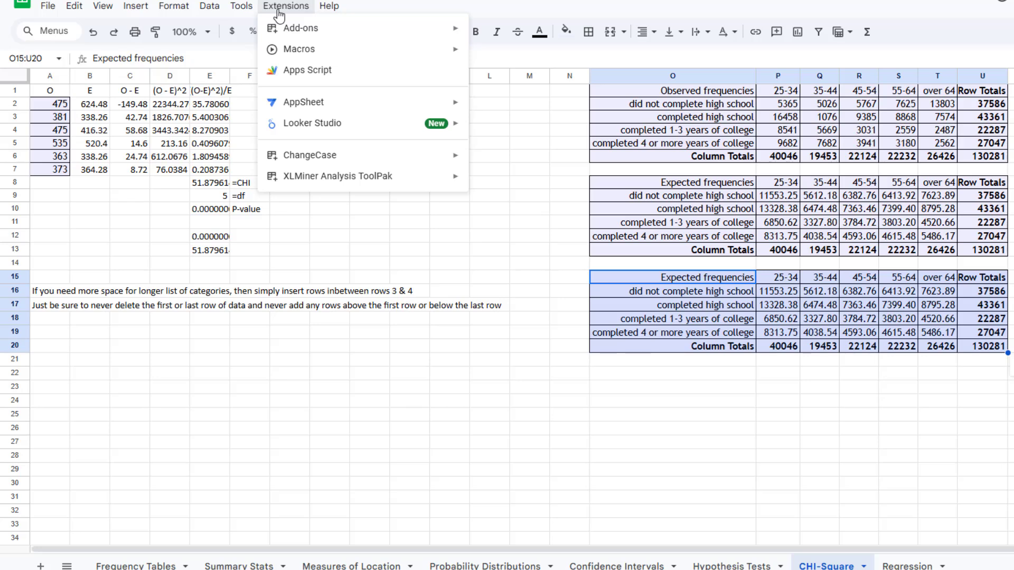
click(712, 384)
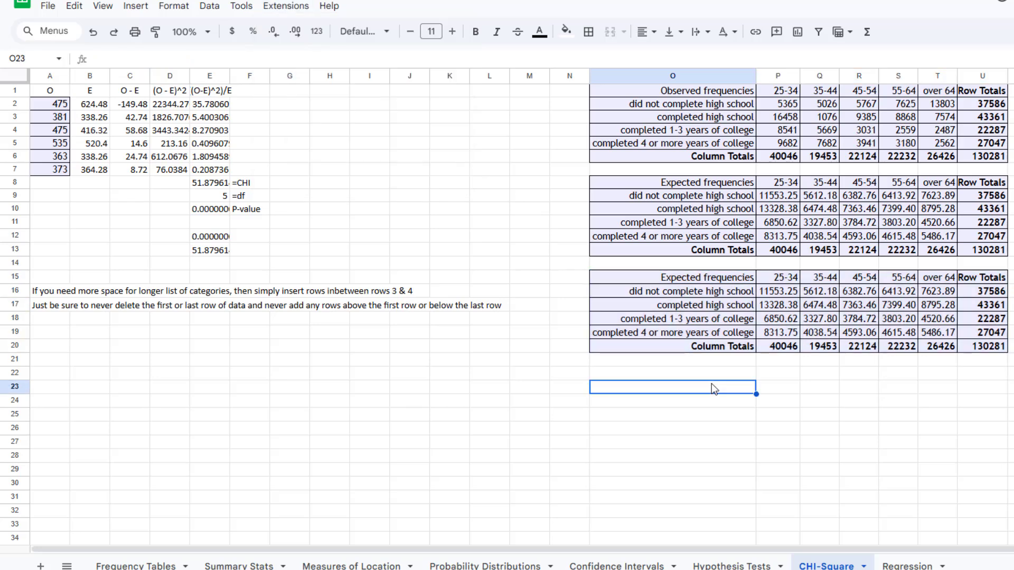
Replace the third table's heading in O15 with "Chi-square values".
click(713, 276)
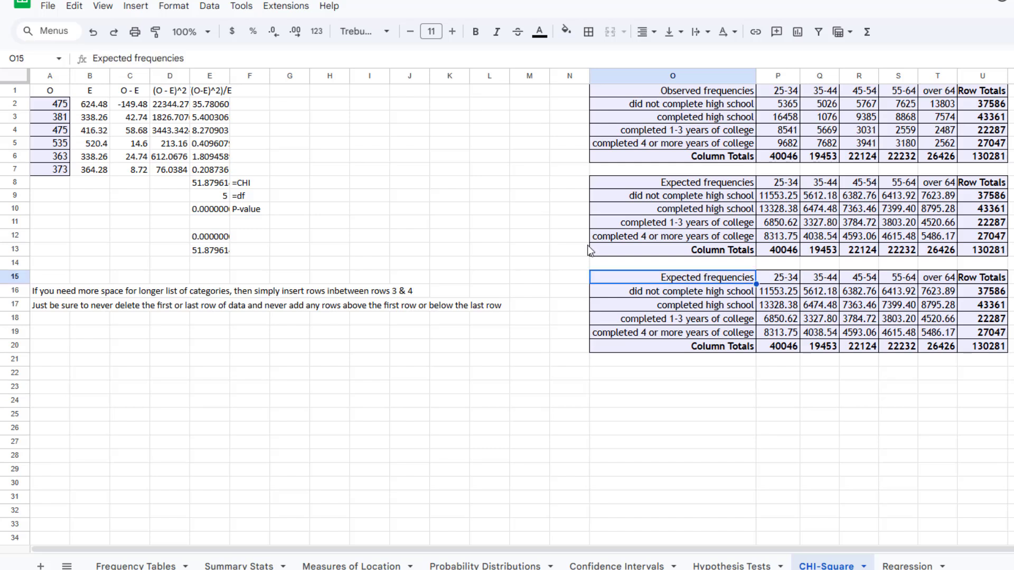
text(Chi-)
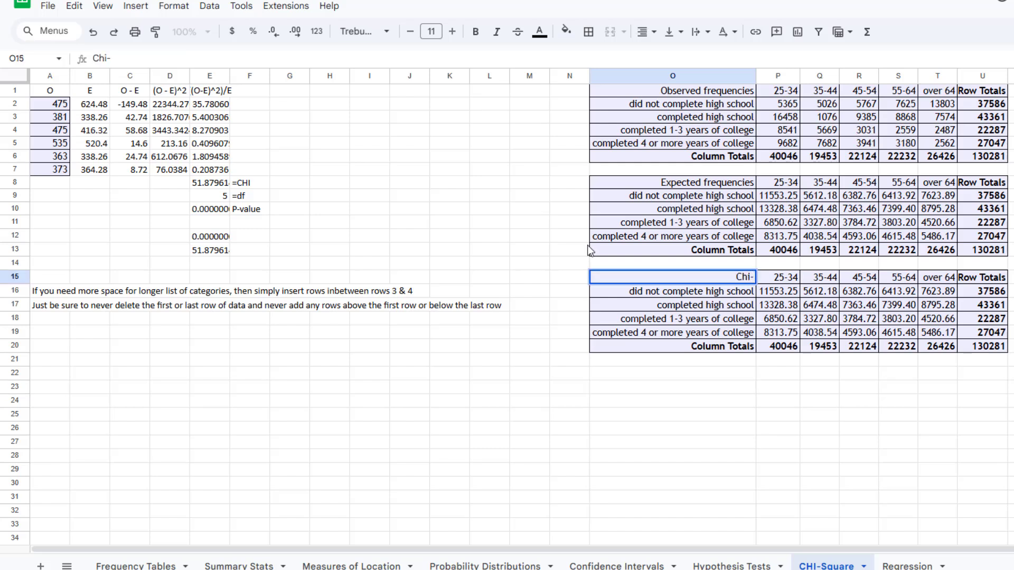
text(square values)
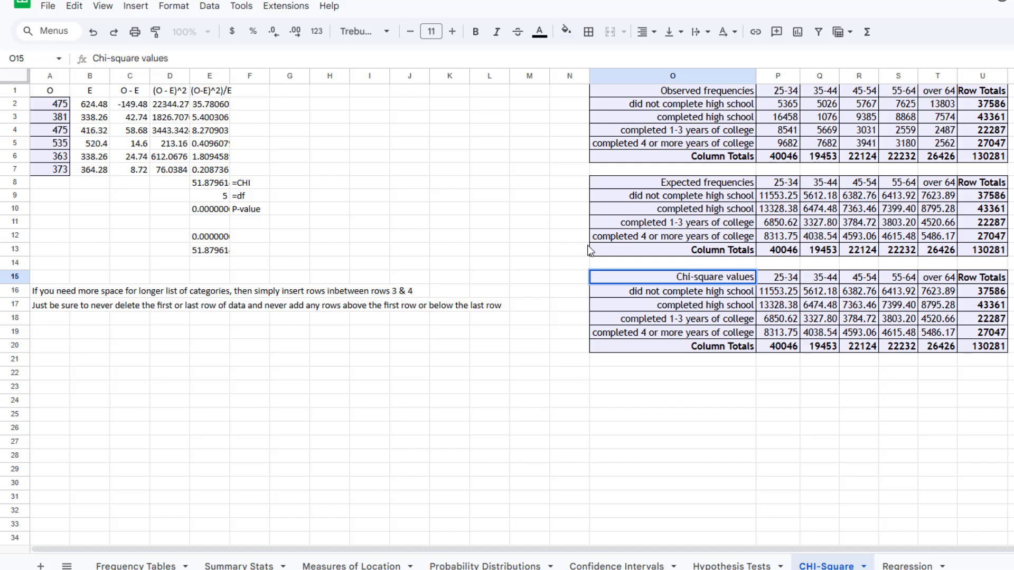
key(Return)
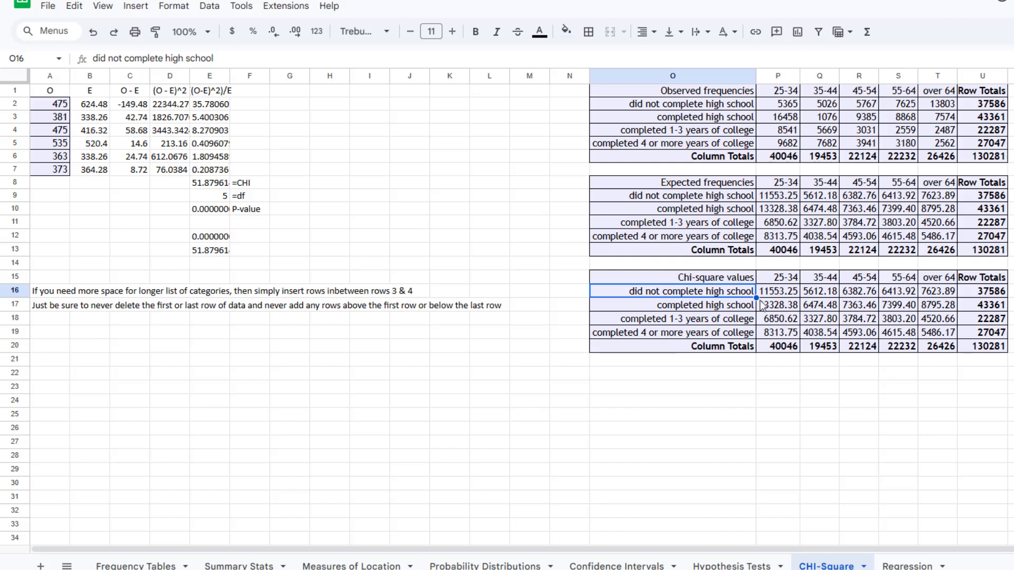
Clear the values in P16:T19 of the Chi-square values table and begin a formula in P16.
click(780, 295)
drag(780, 297, 932, 338)
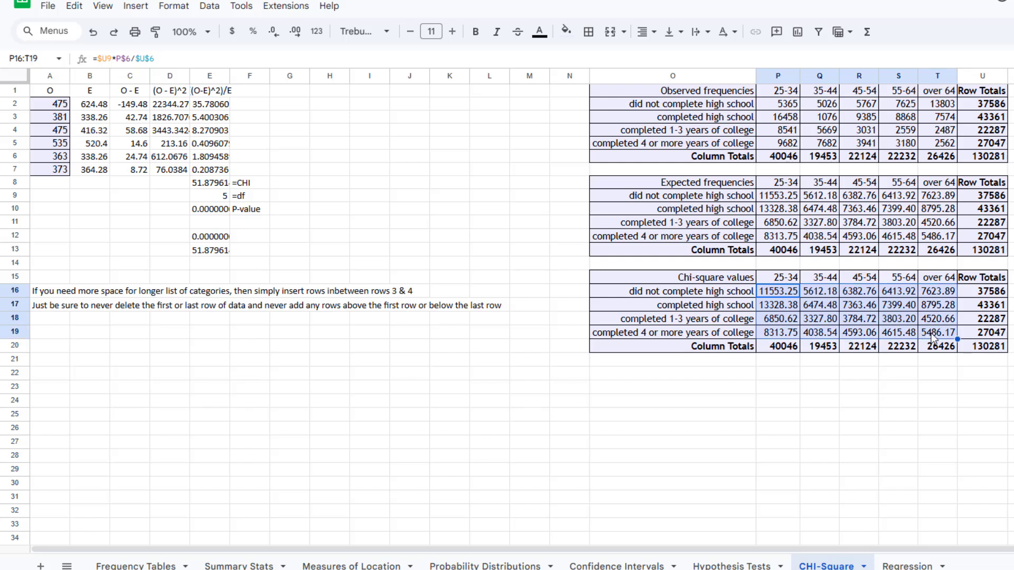
key(Delete)
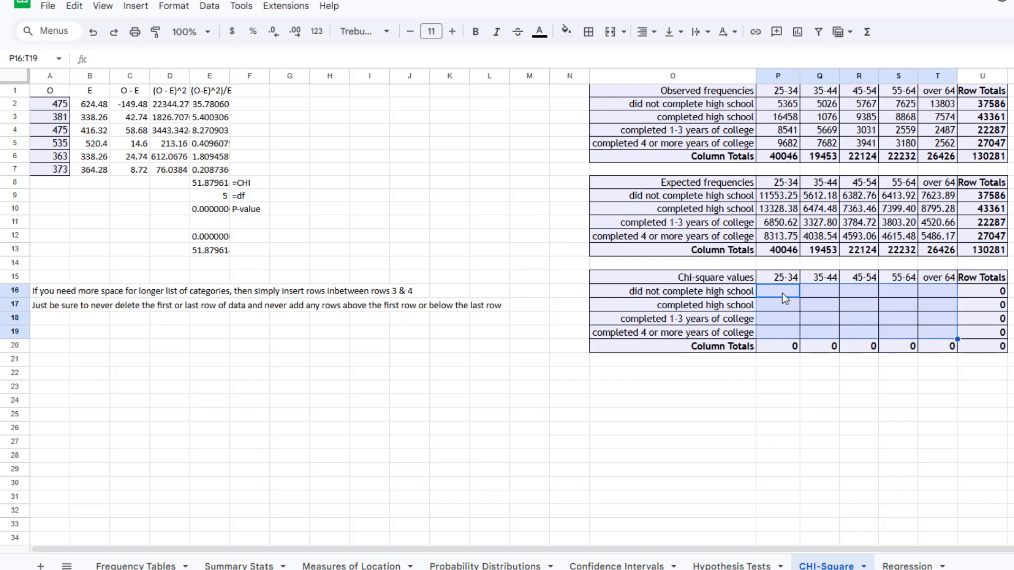
click(782, 294)
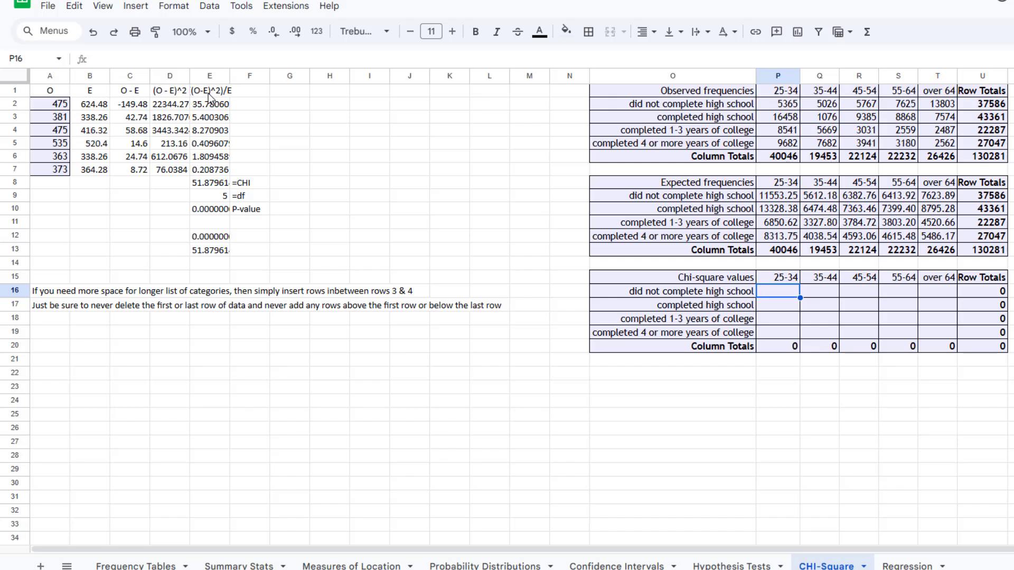
text(=)
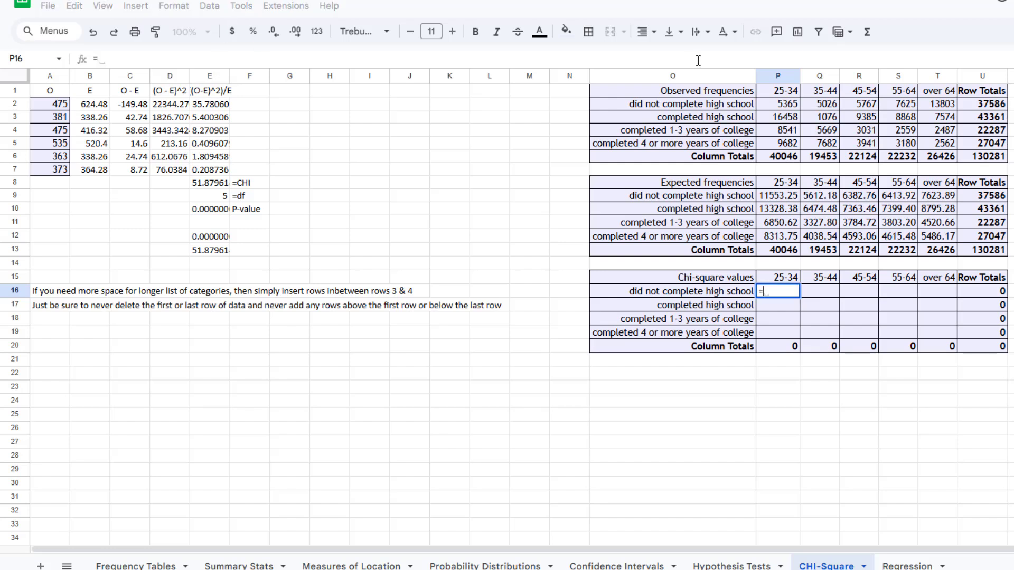
click(784, 107)
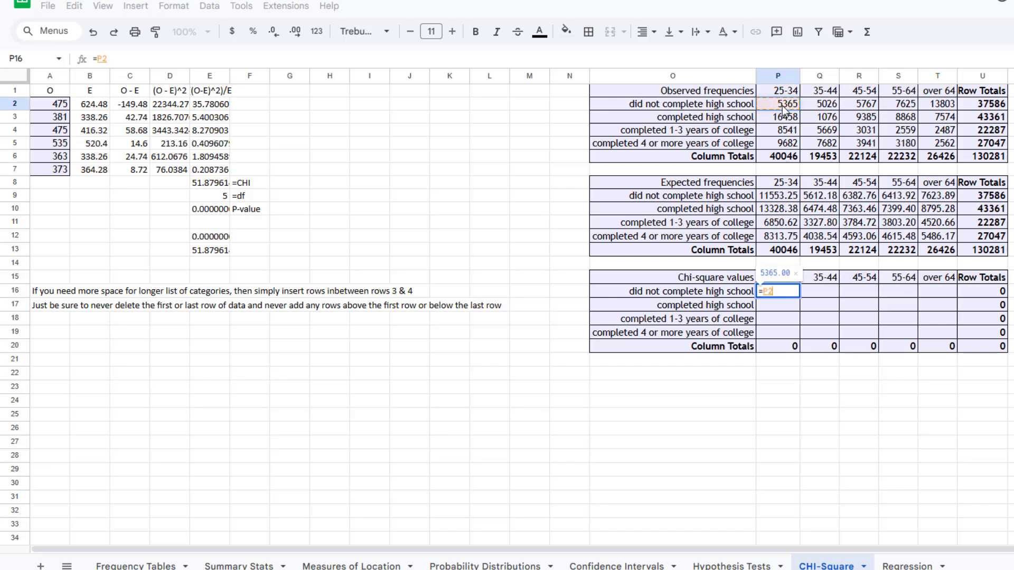
key(Left)
key(Left)
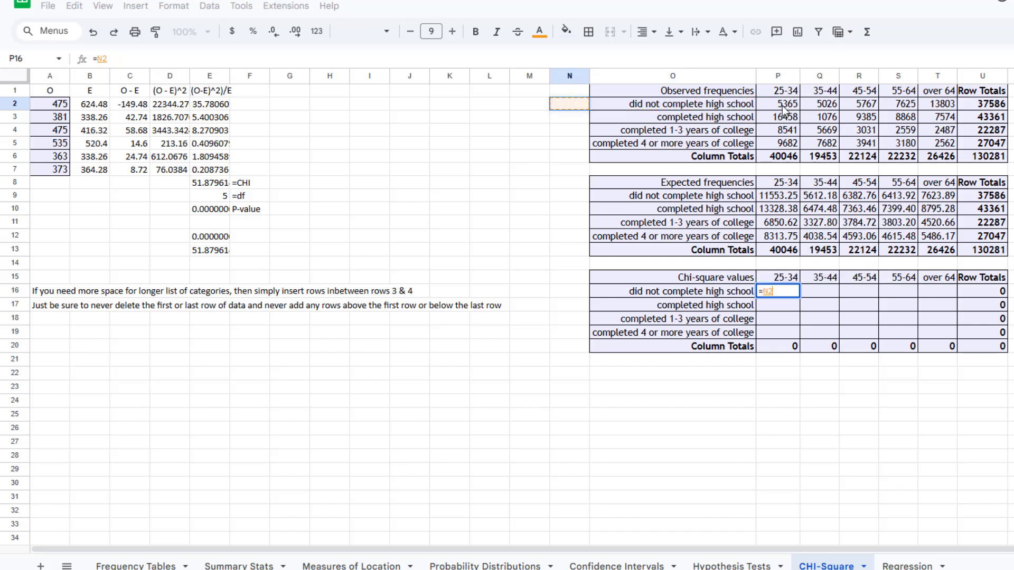
key(Right)
key(Right)
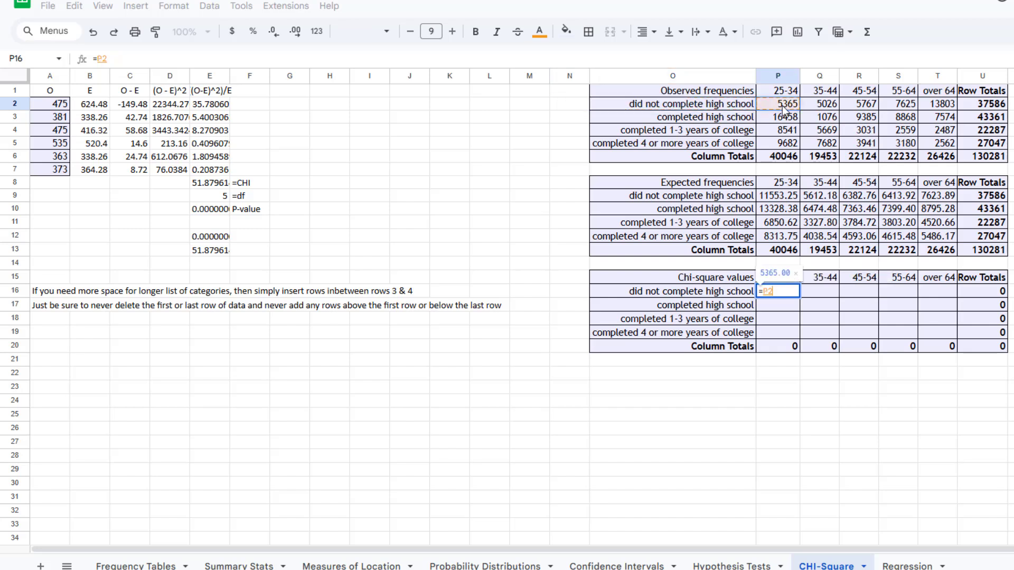
click(127, 58)
key(BackSpace)
key(BackSpace)
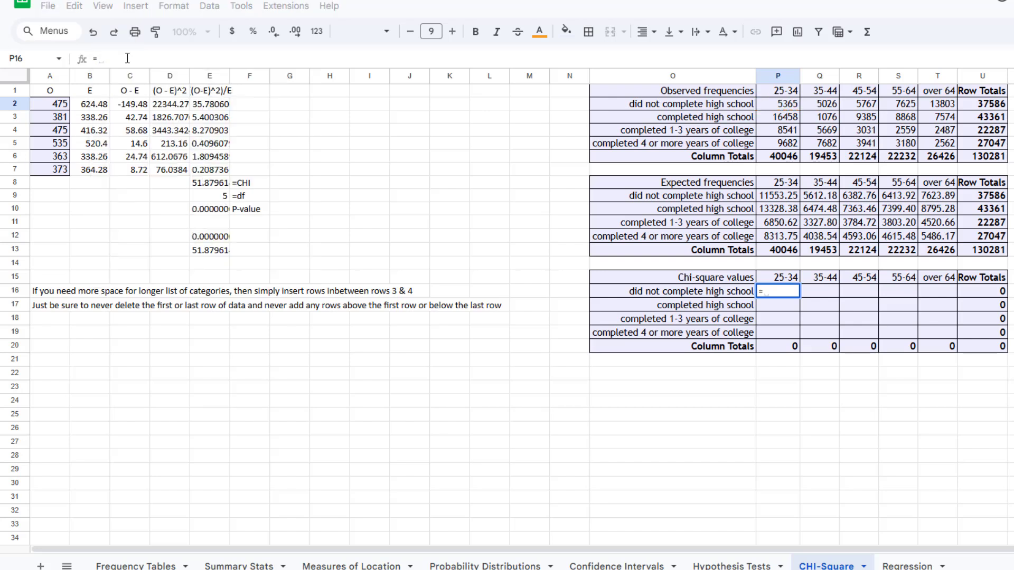
Complete the formula in P16 as =(P2-P9)^2/P9, using the observed and expected frequencies.
text(()
click(790, 105)
text(-)
click(769, 198)
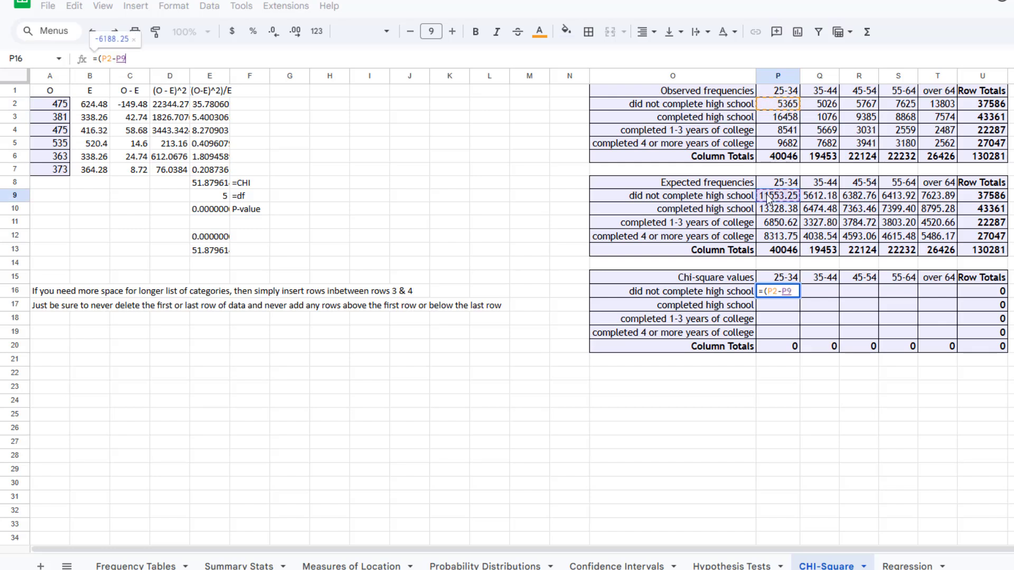
text()^2)
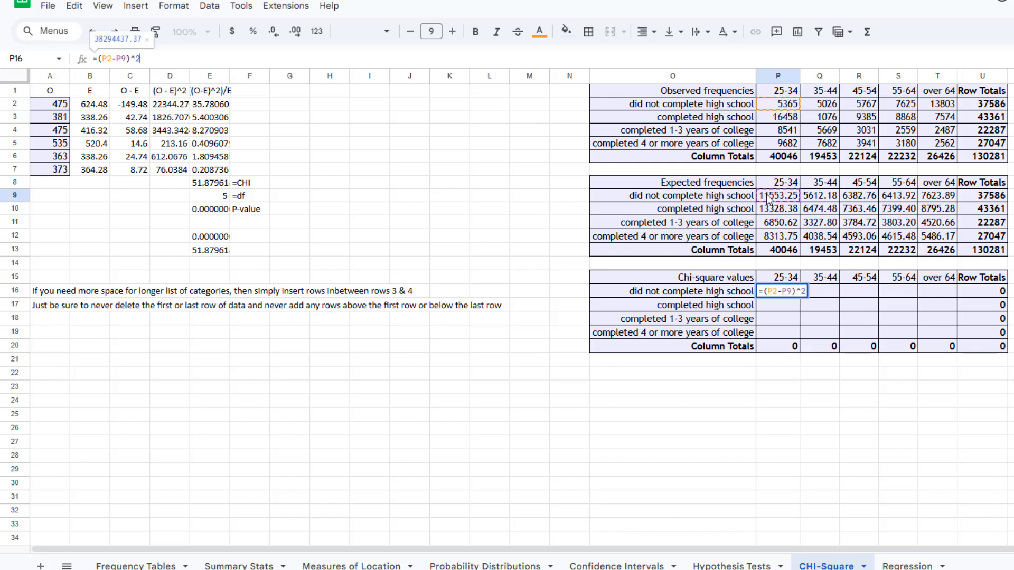
text(/)
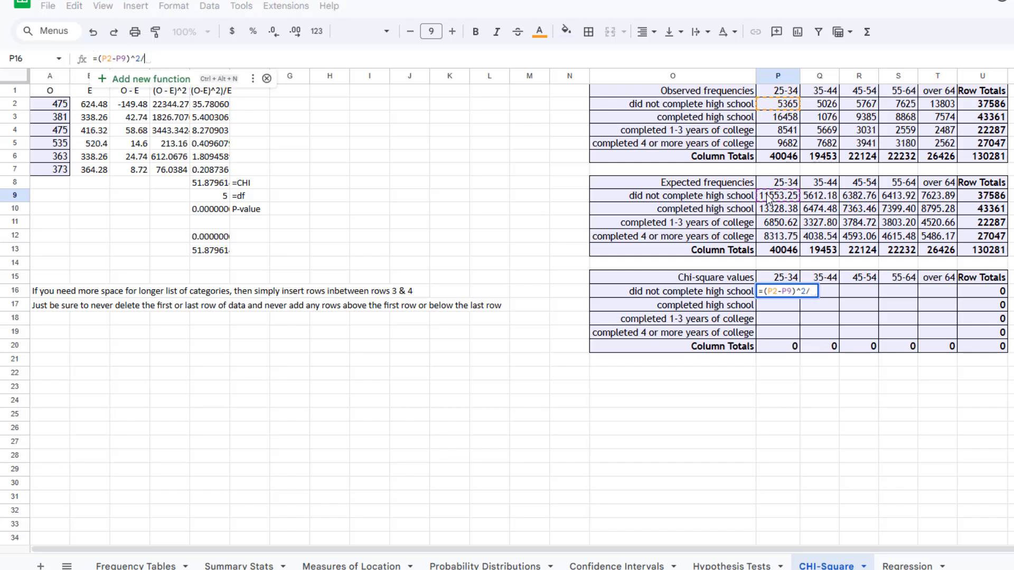
click(767, 199)
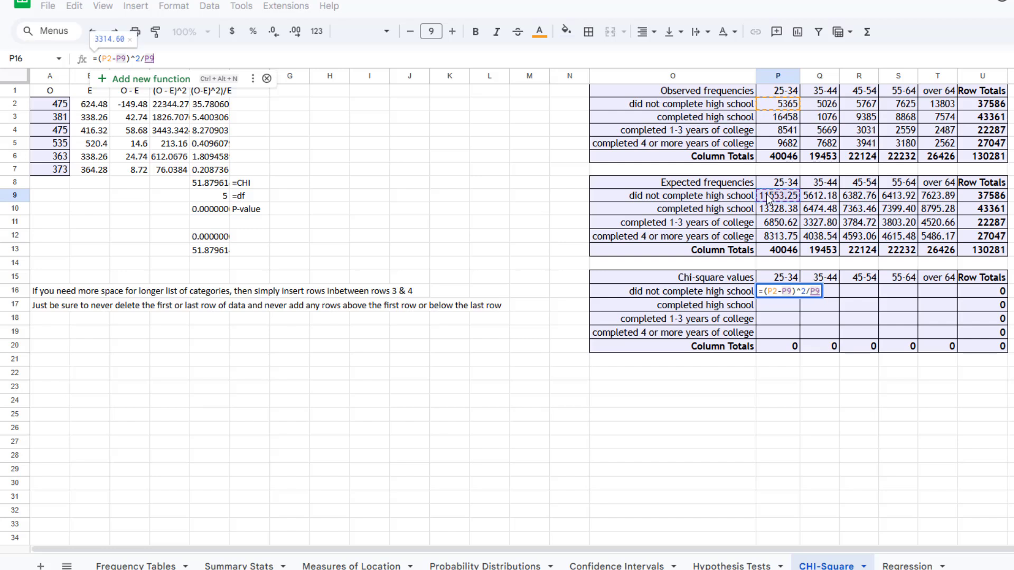
key(Return)
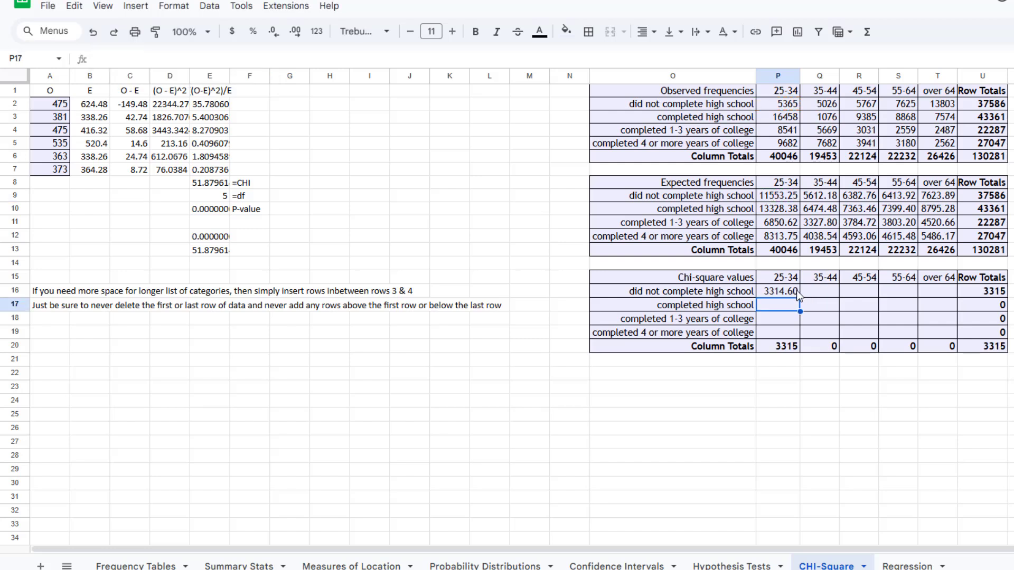
Fill the P16 formula across the Chi-square values table through T19 and check the copied formula in P17.
click(794, 291)
drag(800, 298, 957, 332)
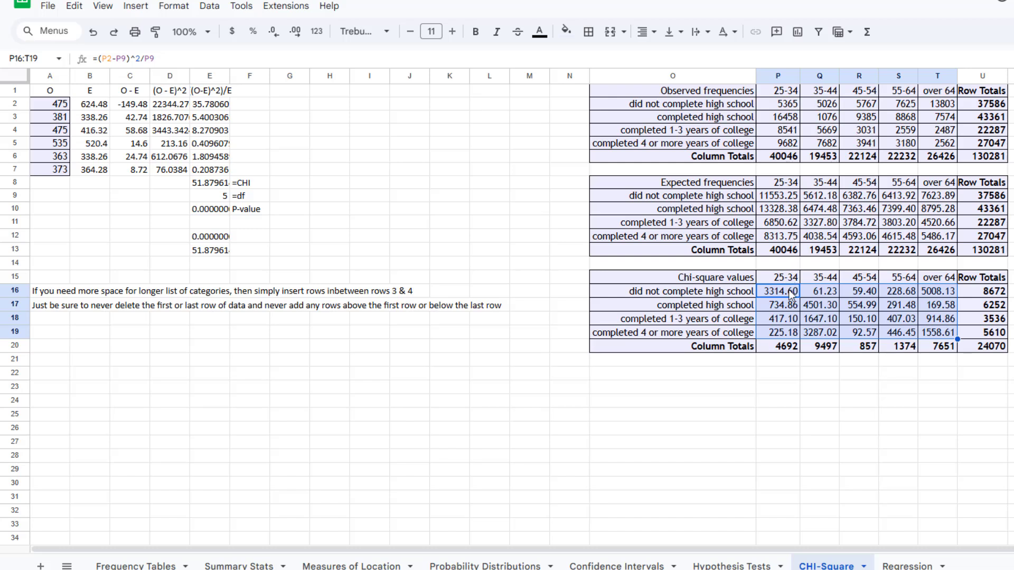
click(788, 304)
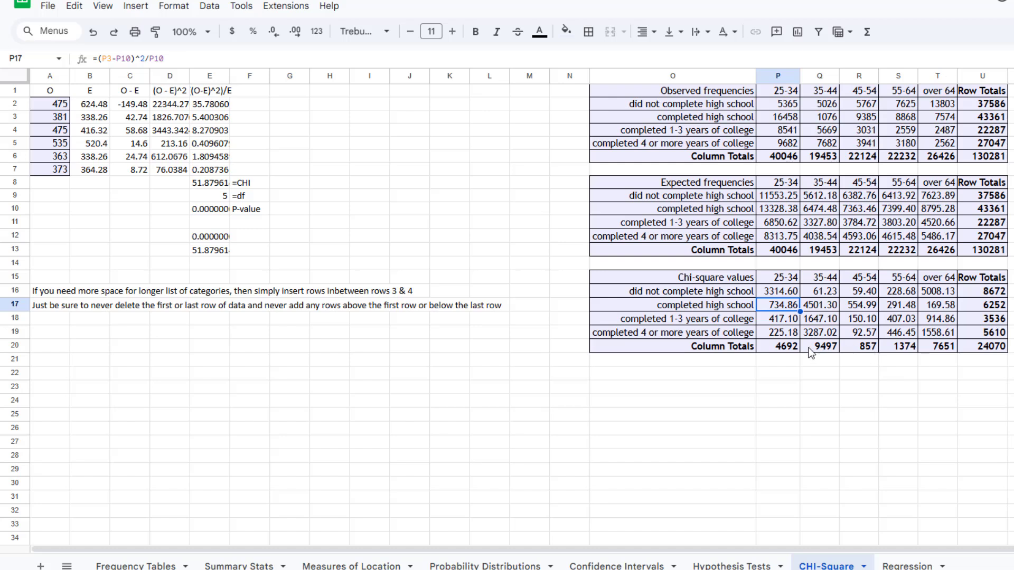
Clear the column totals P20:T20 and row totals U16:U19 of the Chi-square values table, keeping the grand total in U20.
click(786, 350)
drag(787, 353, 930, 351)
key(Delete)
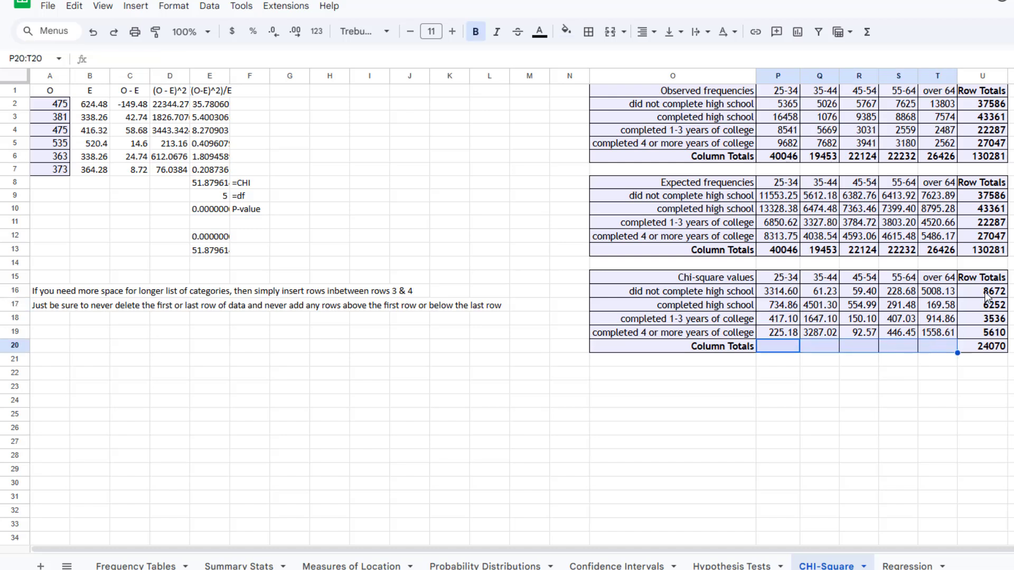
drag(988, 294, 984, 333)
key(Delete)
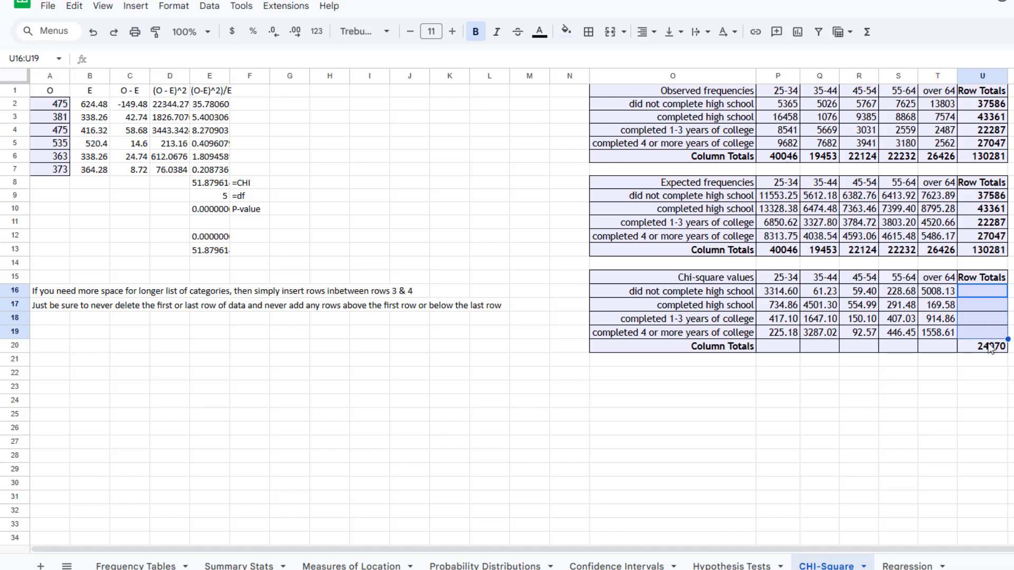
click(988, 351)
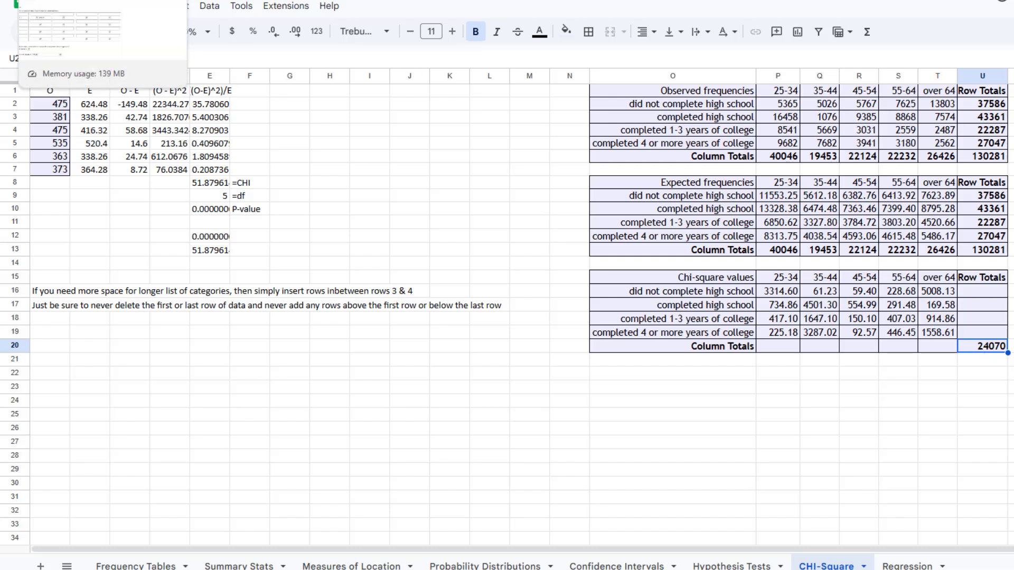
Switch to the assignment page, reveal the answer for the expected values matrix's last cell, and compare it with T12 in the spreadsheet.
click(95, 0)
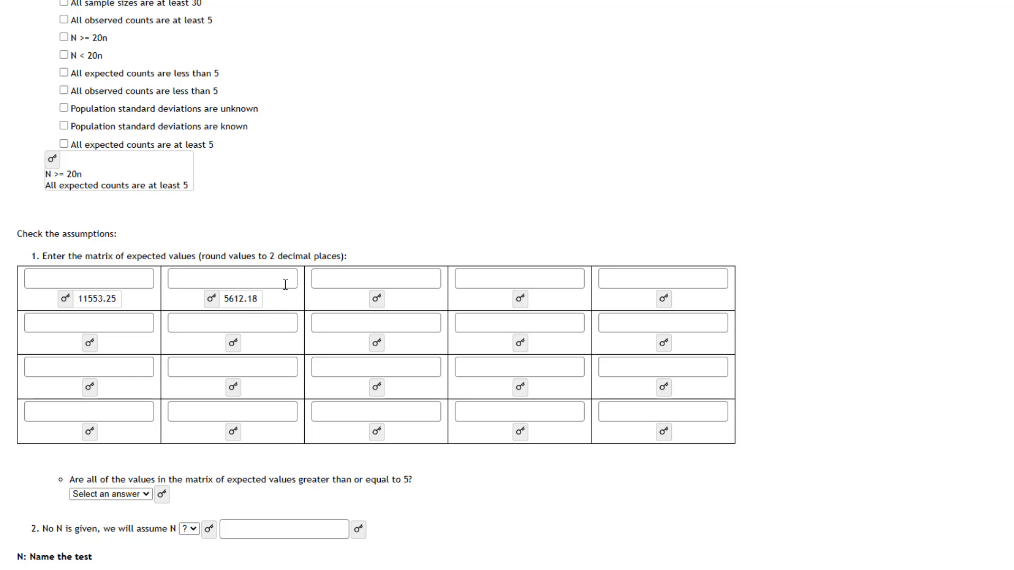
click(253, 0)
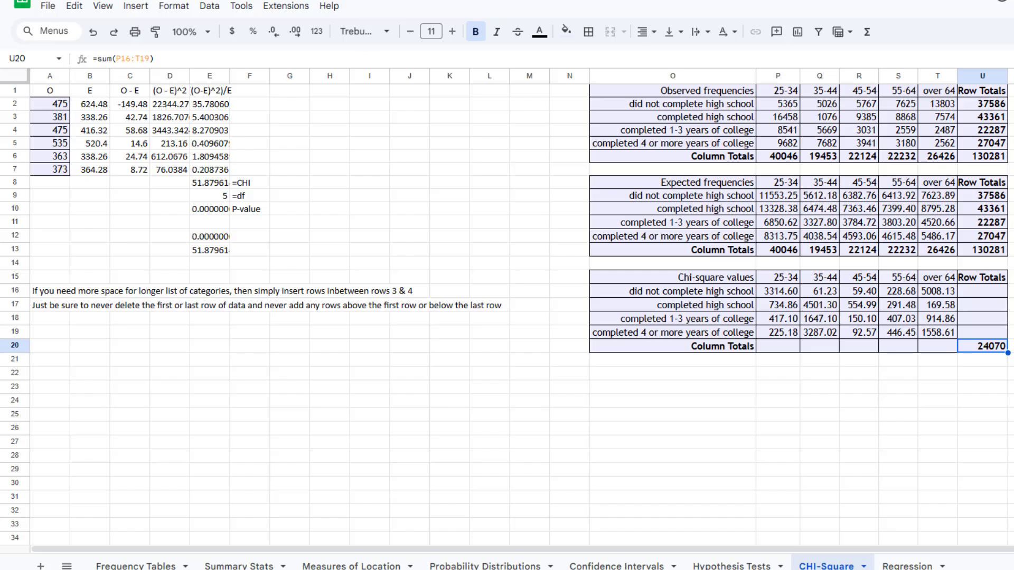
click(253, 0)
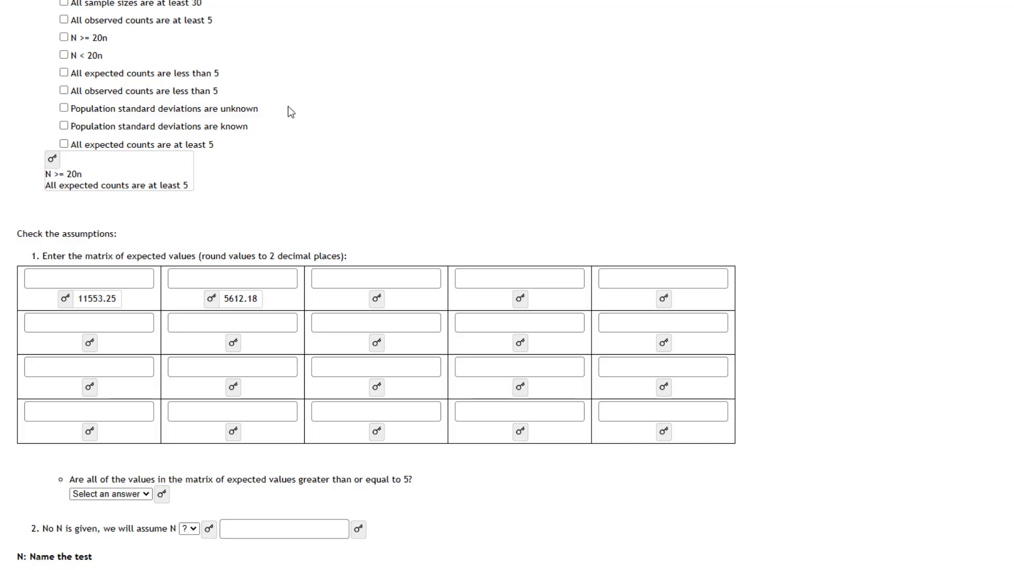
click(665, 431)
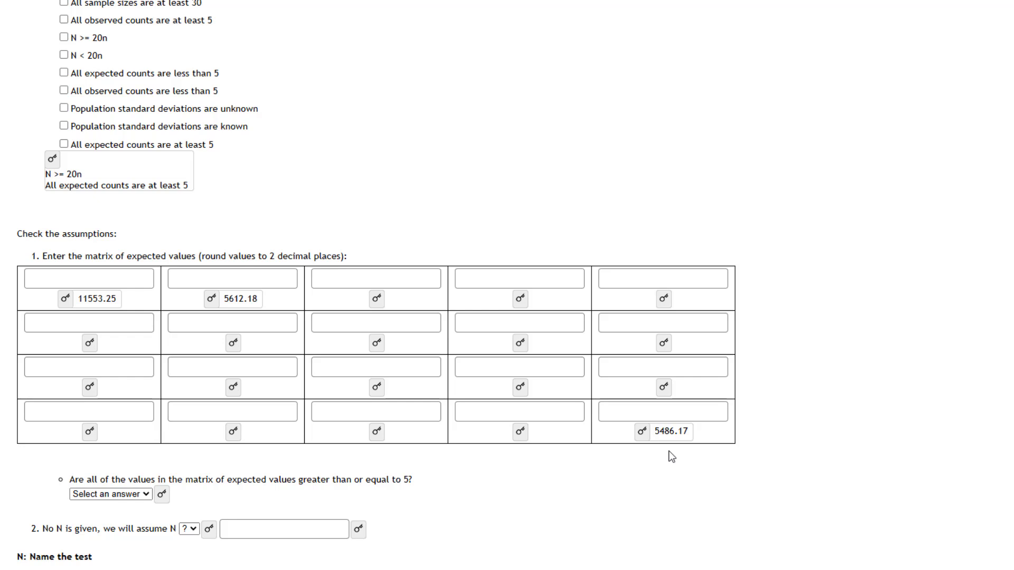
click(423, 1)
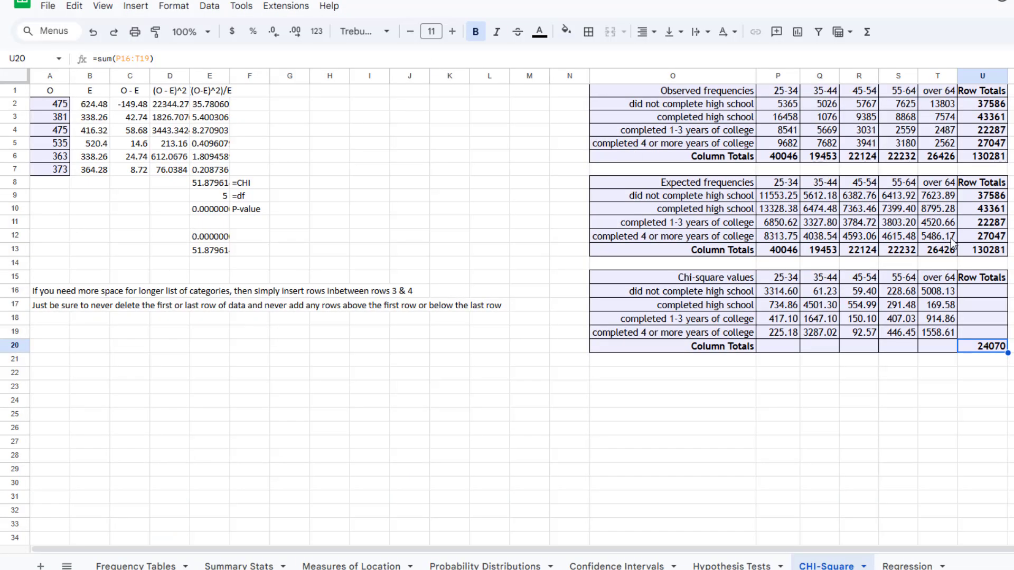
click(312, 0)
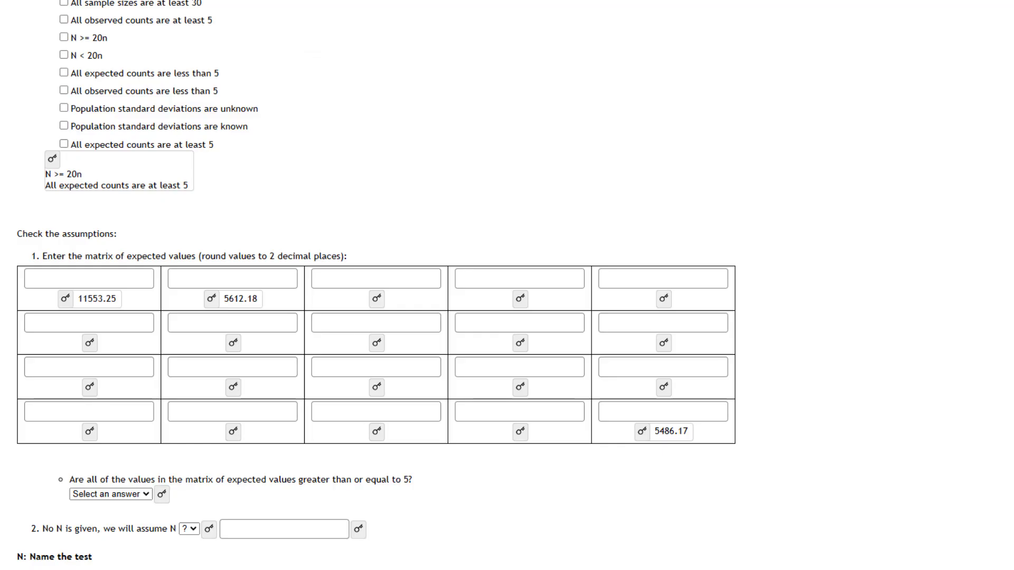
Reveal the answers on whether all expected values are at least 5 and for the assumed N comparison and value.
scroll(312, 405, down, 4)
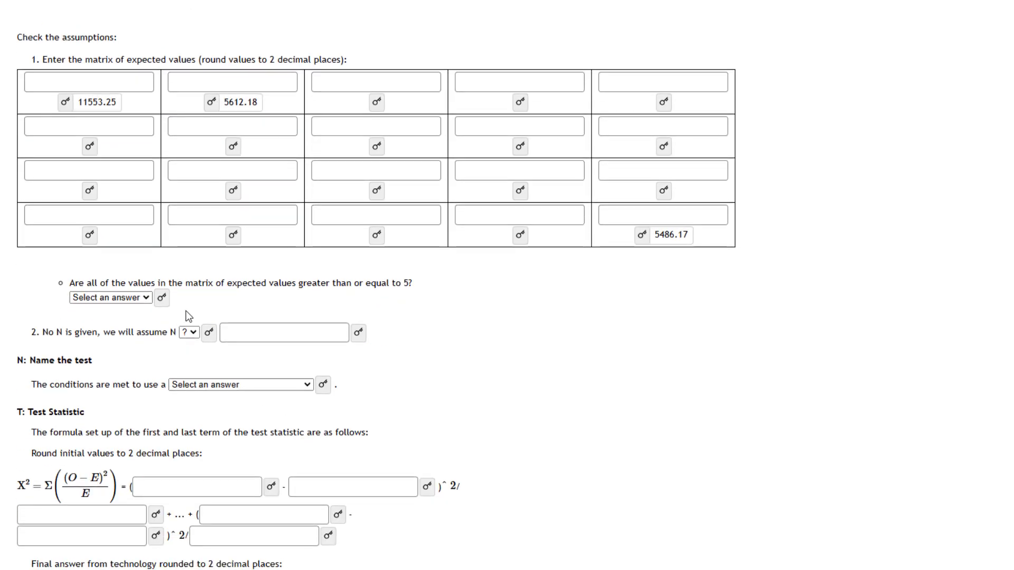
click(162, 298)
click(209, 333)
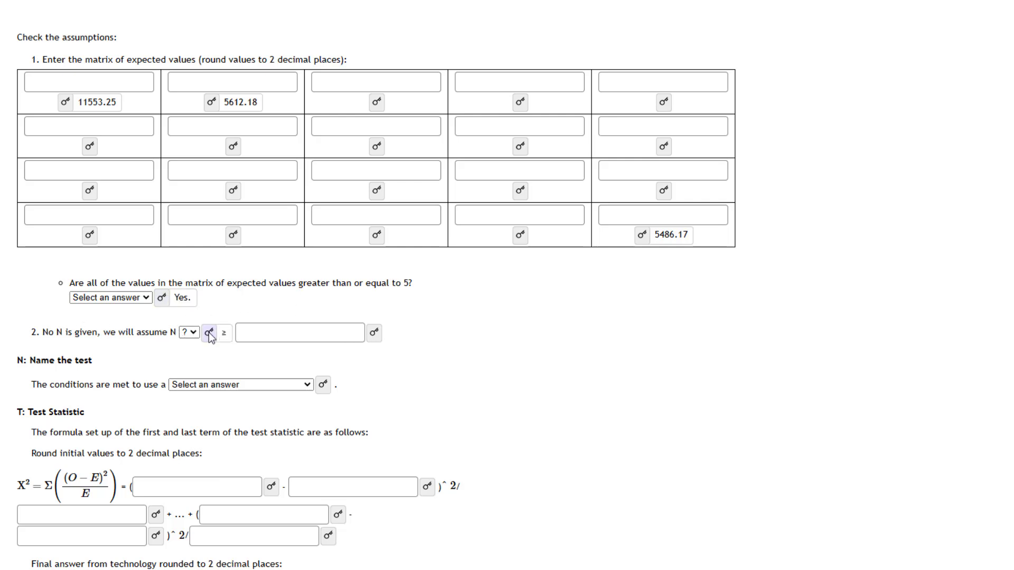
click(374, 334)
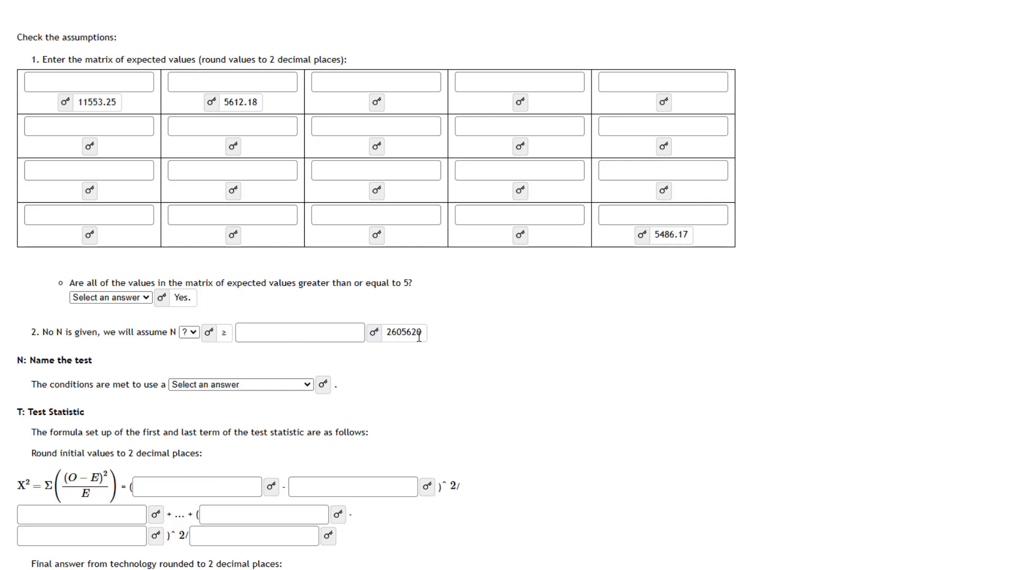
Highlight the revealed value for N and compare it with the observed grand total in U6 of the spreadsheet.
drag(387, 333, 433, 334)
click(571, 1)
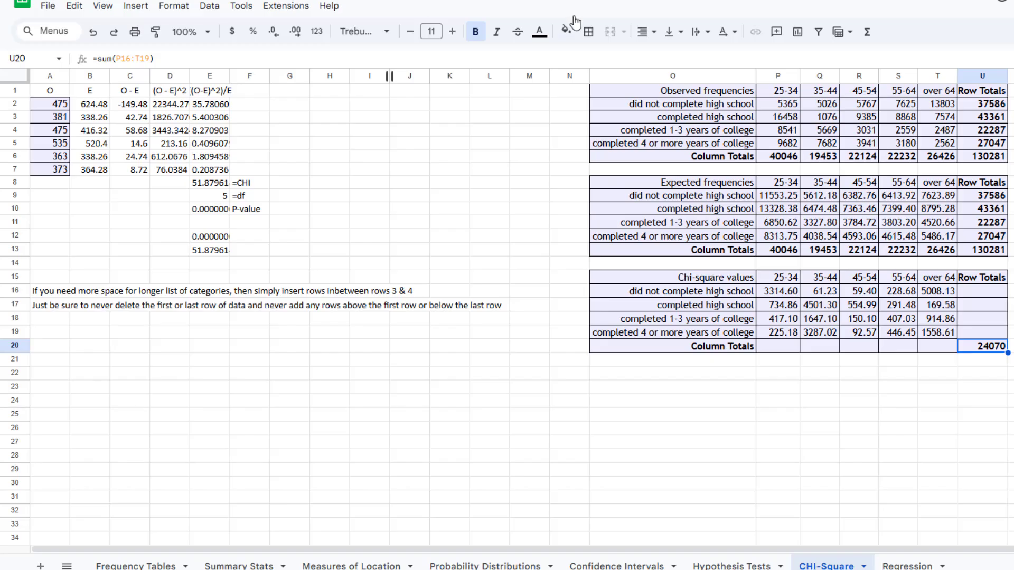
click(970, 157)
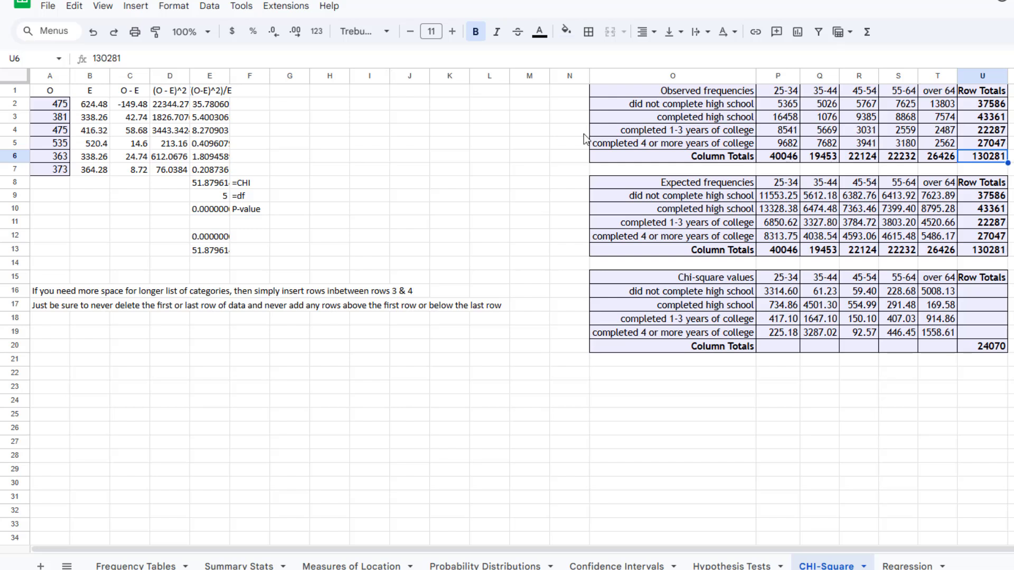
click(149, 1)
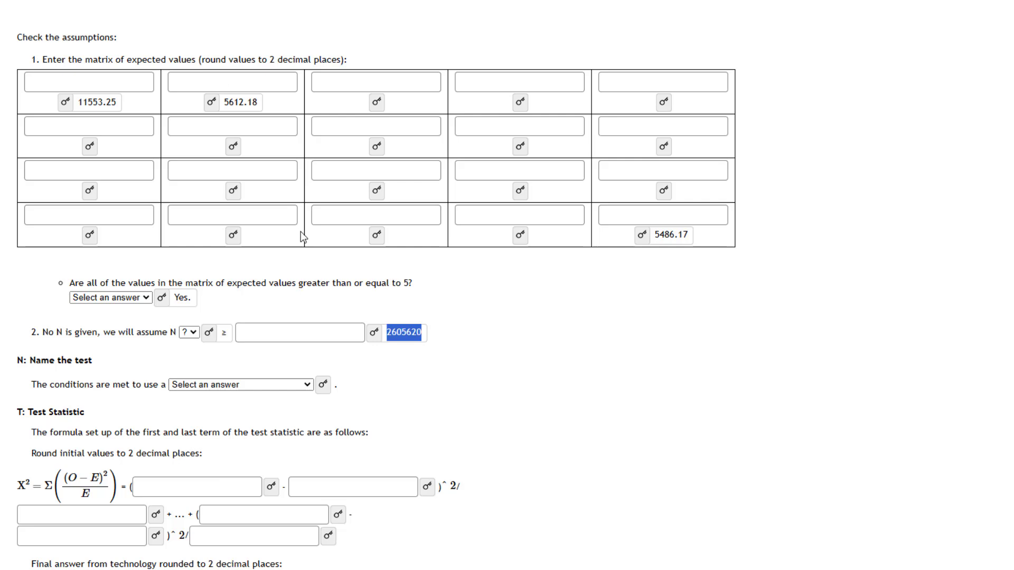
Reveal the answer under "N: Name the test" and look through the available test options without choosing one.
click(322, 386)
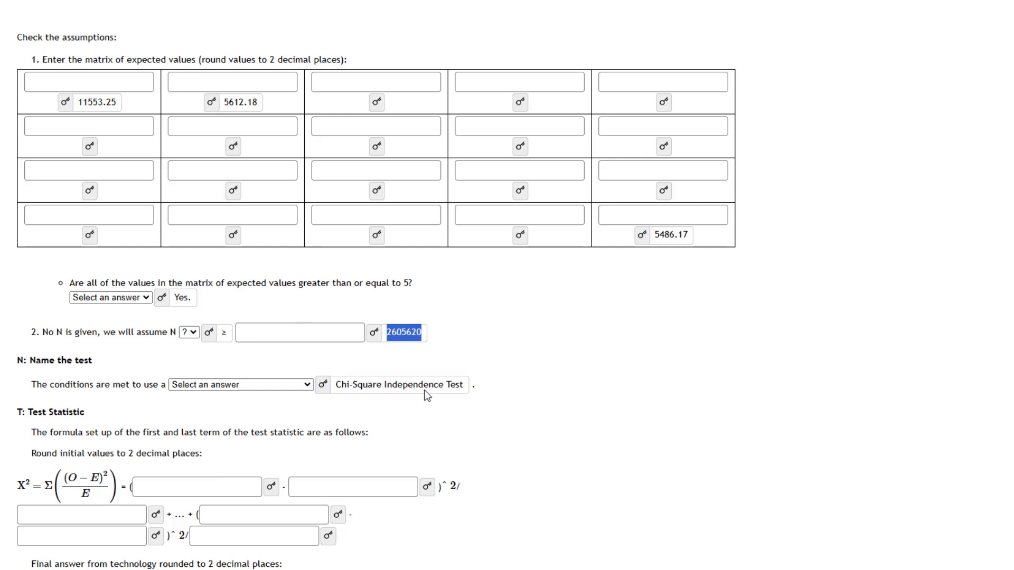
click(311, 388)
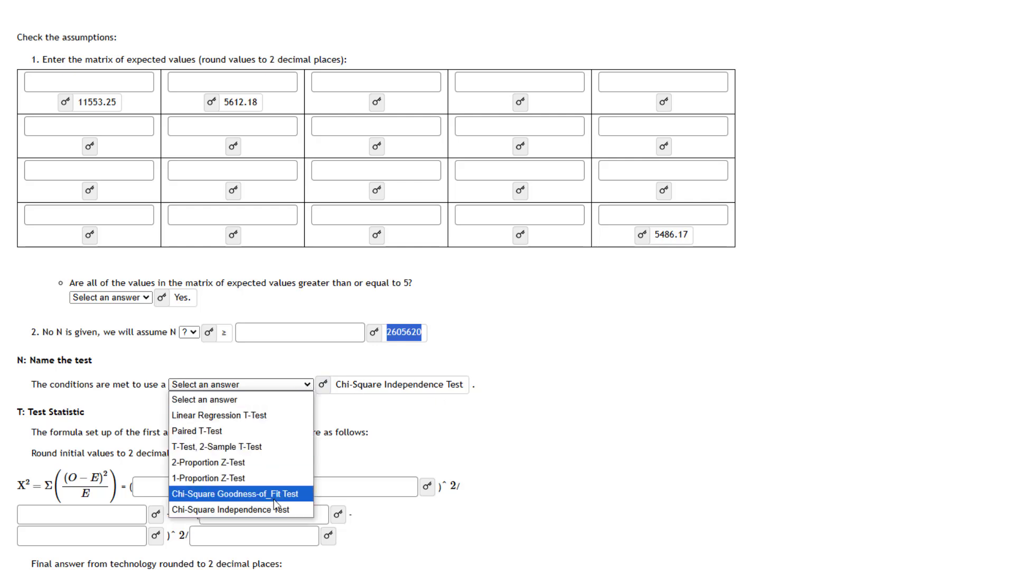
click(421, 451)
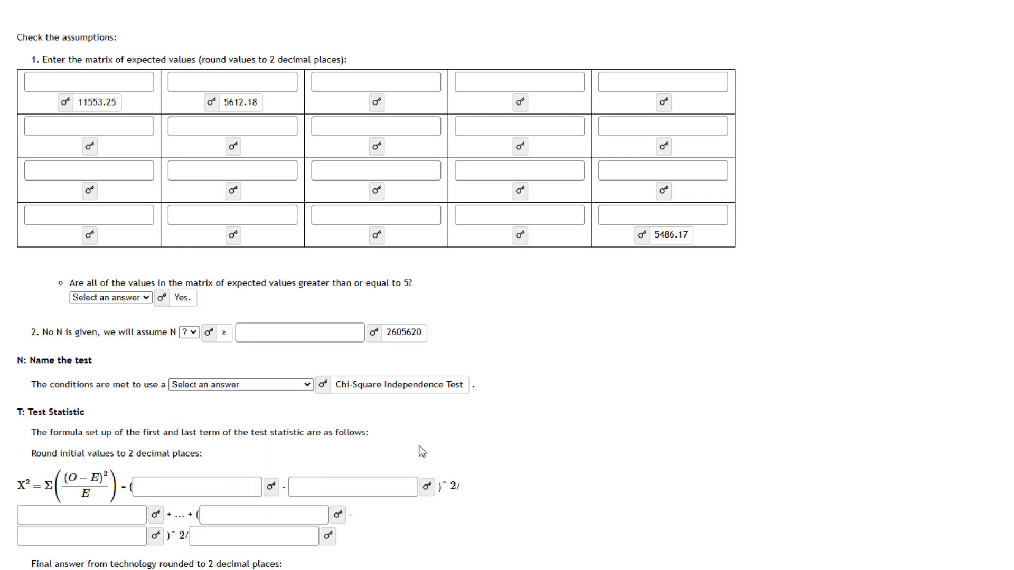
Reveal the answers for all six blanks in the first and last terms of the test statistic formula.
scroll(421, 452, down, 2)
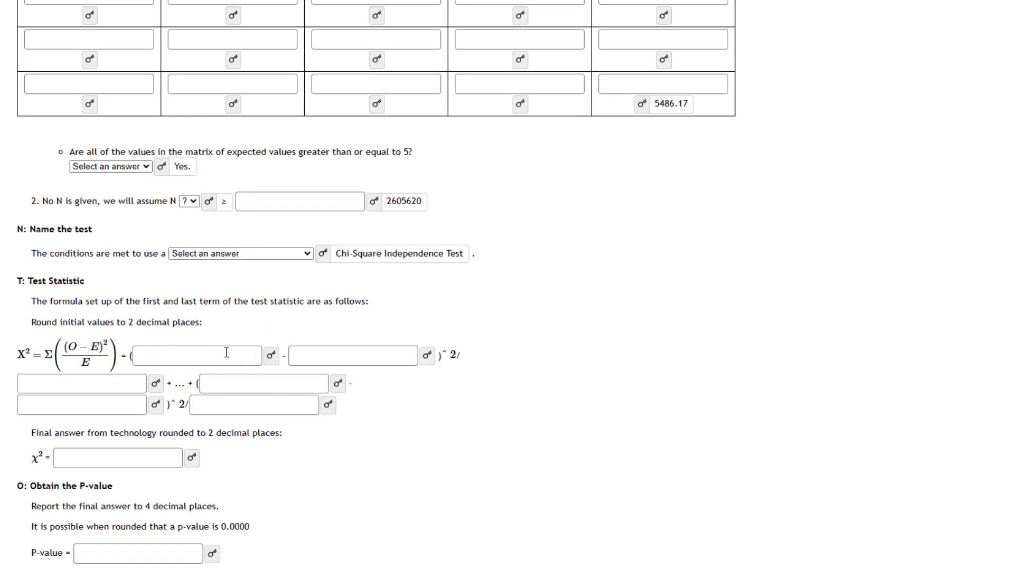
click(271, 354)
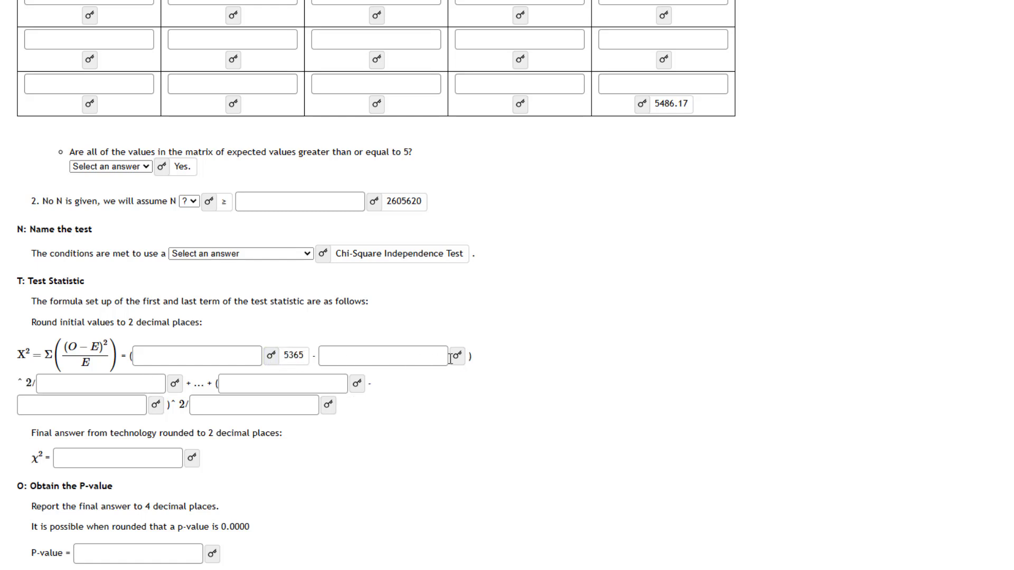
scroll(457, 362, down, 1)
click(459, 293)
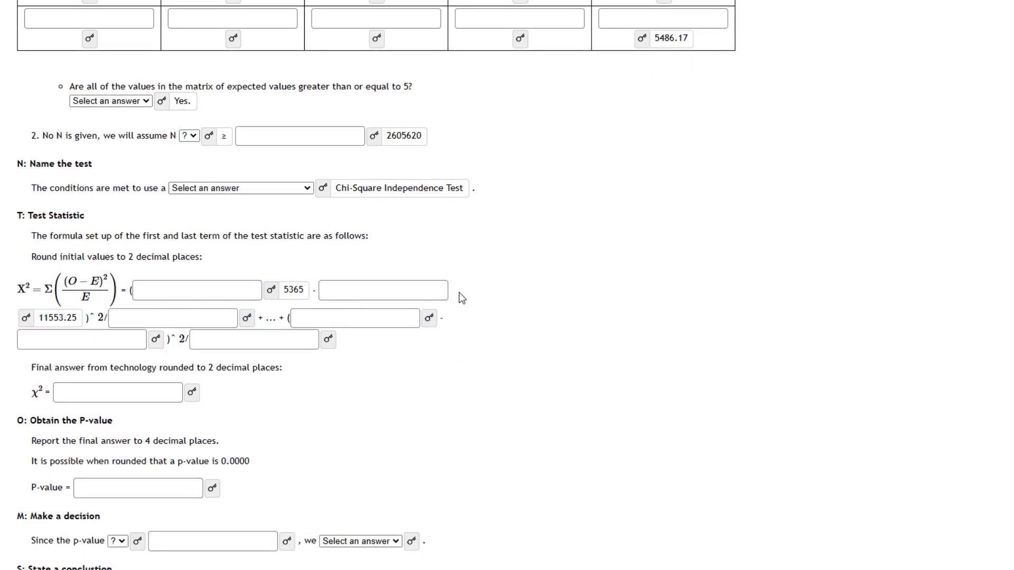
click(248, 318)
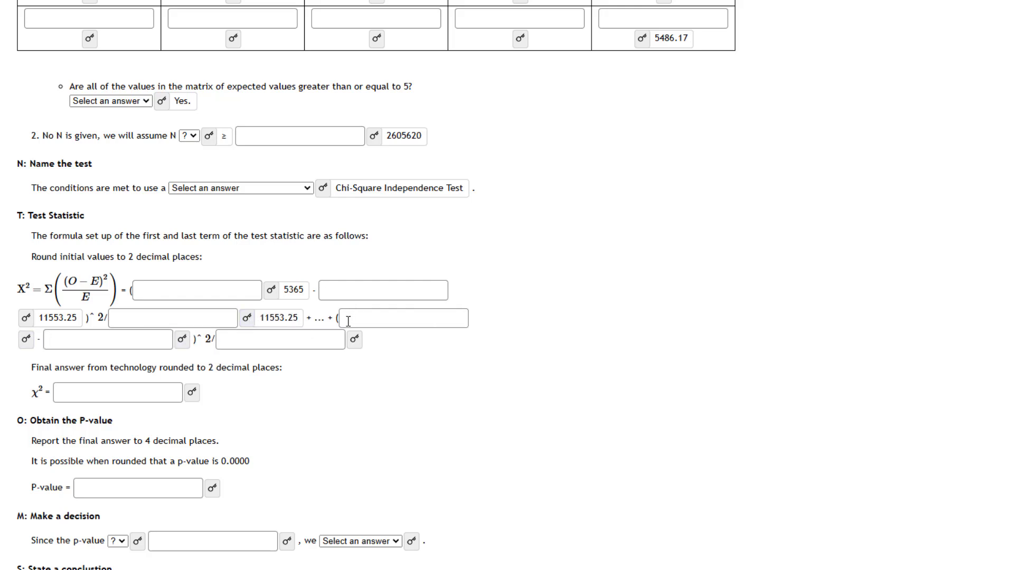
click(26, 339)
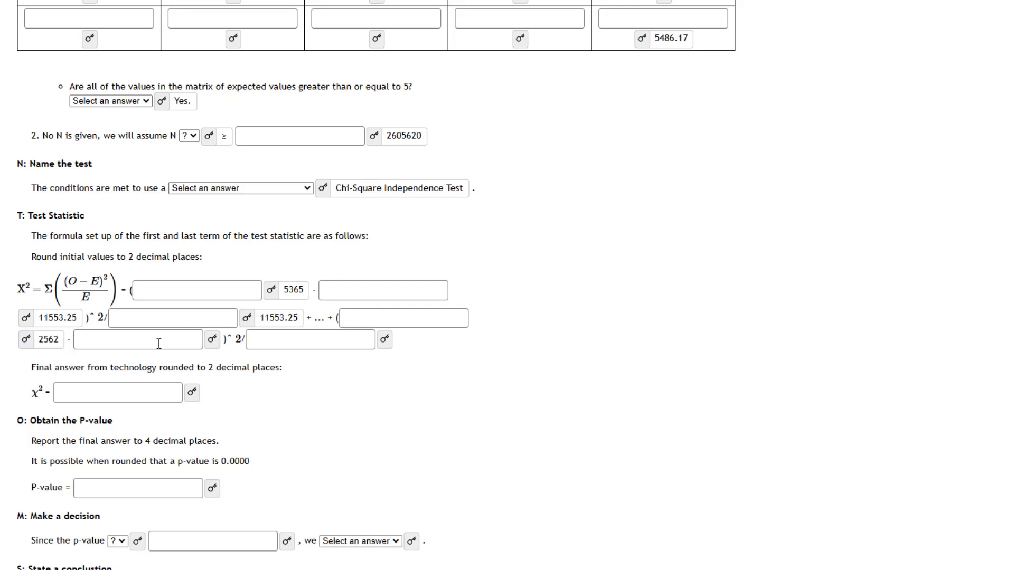
click(212, 339)
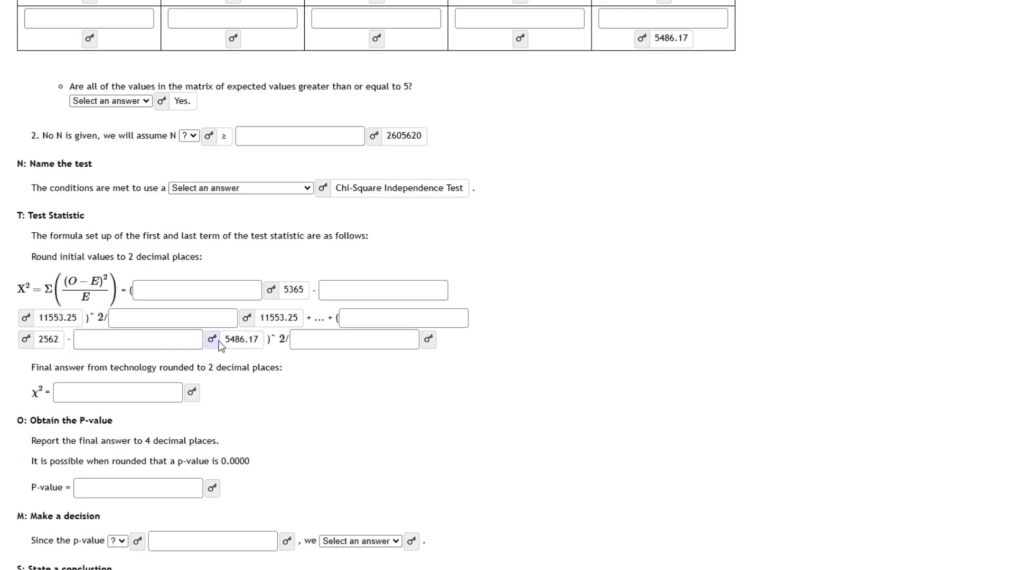
click(431, 343)
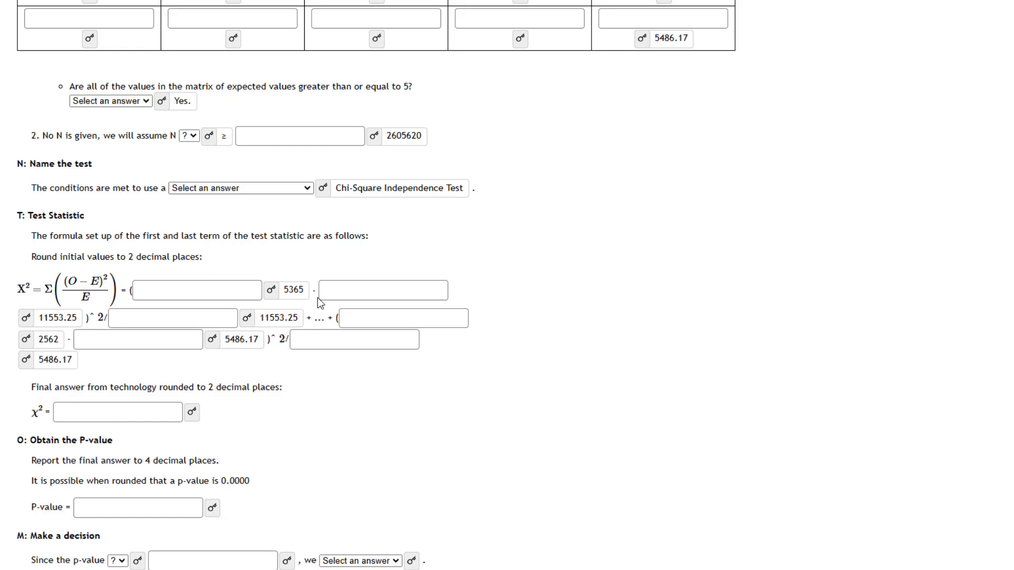
Compare the revealed formula terms with the expected values matrix and the observed counts in the Question 6 table.
scroll(534, 198, up, 5)
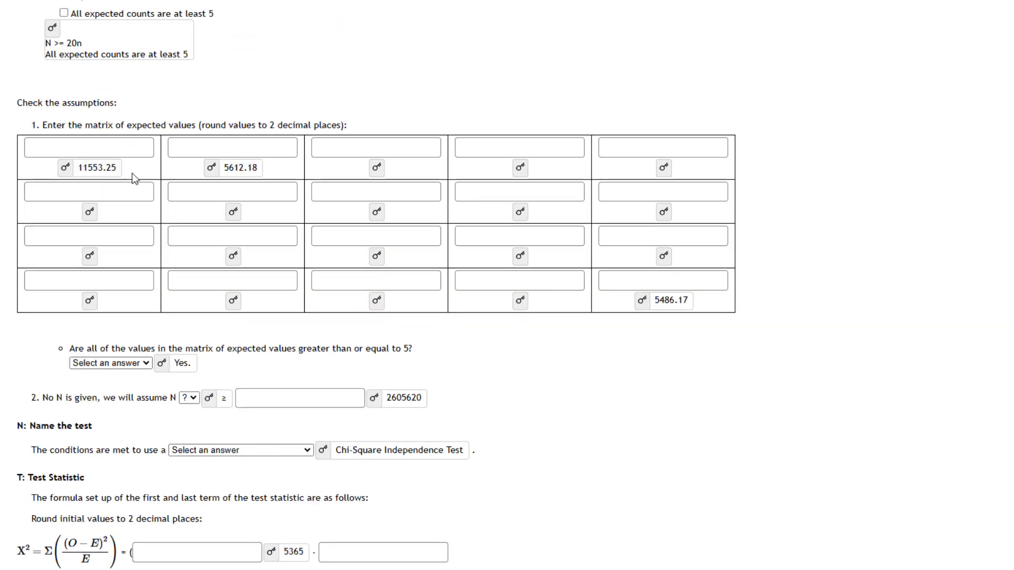
scroll(132, 173, down, 2)
scroll(132, 173, down, 1)
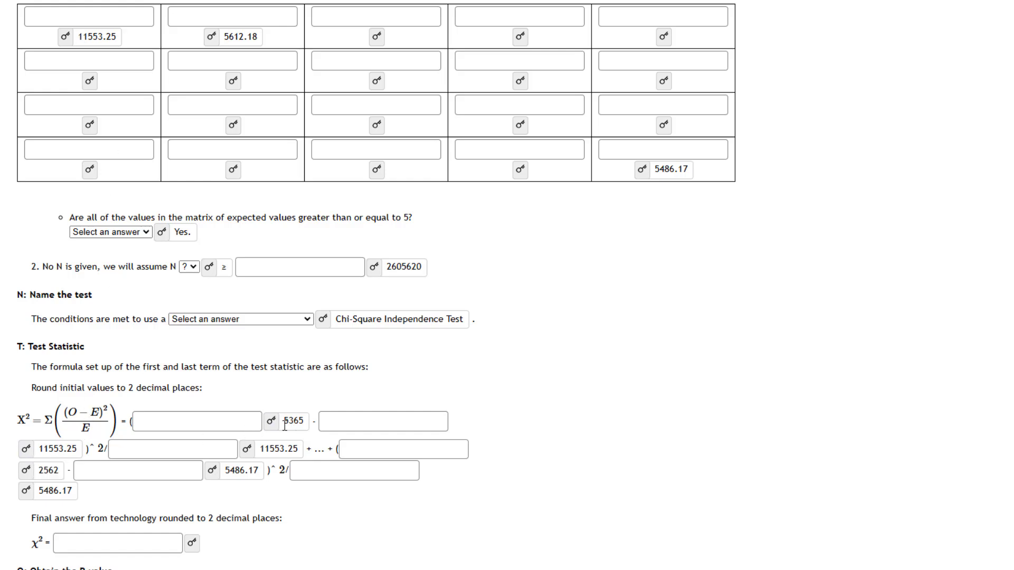
scroll(358, 212, up, 15)
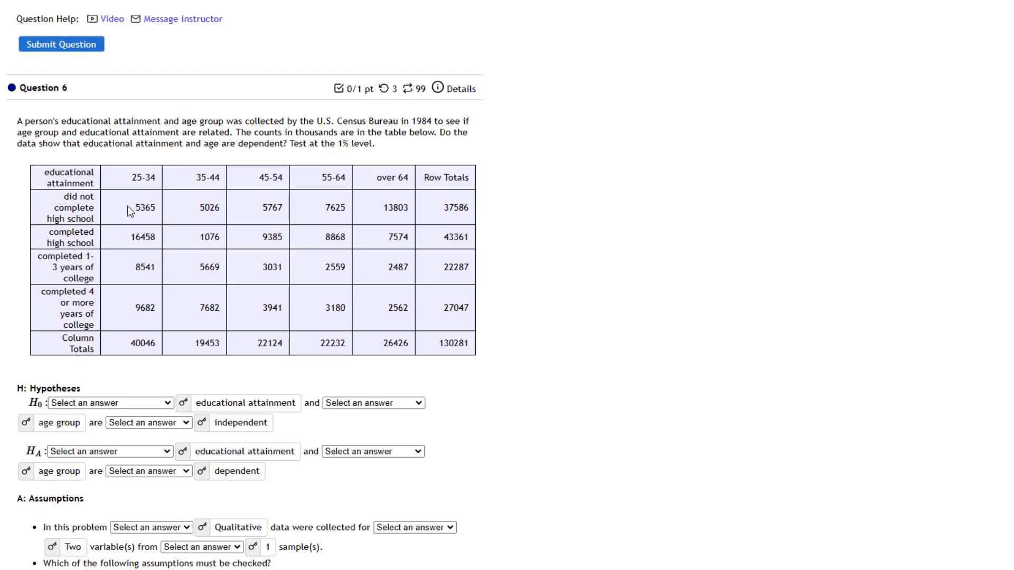
double_click(143, 207)
drag(385, 308, 432, 309)
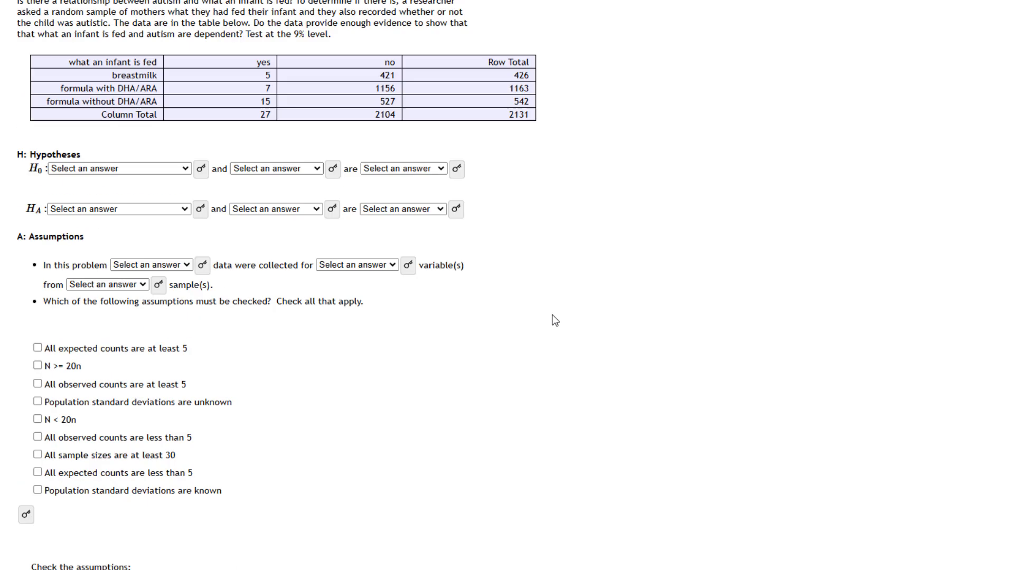
scroll(554, 320, up, 2)
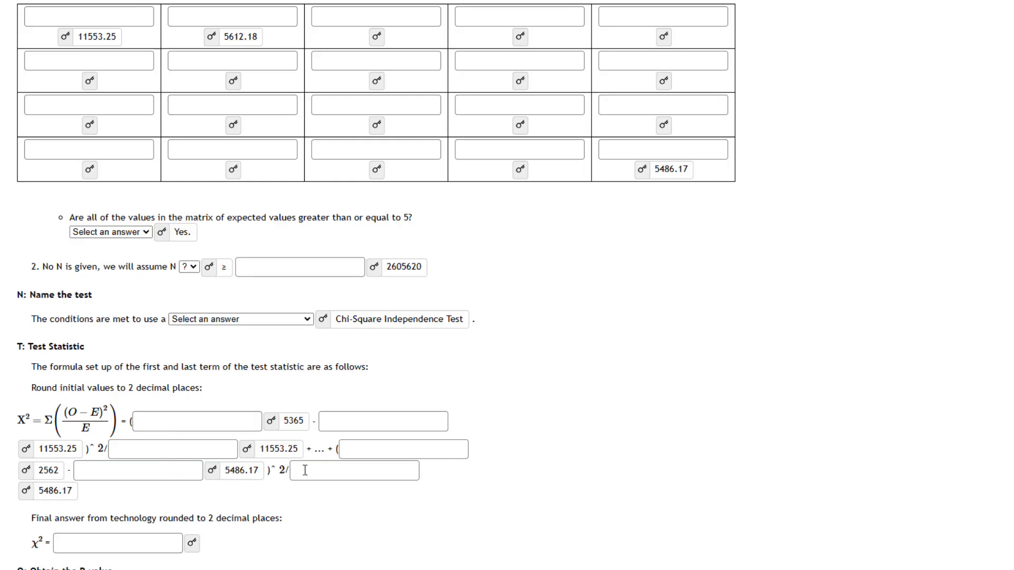
Reveal the final chi-square answer, and show the chi-square total in U20 of the spreadsheet with two decimal places for comparison.
click(192, 543)
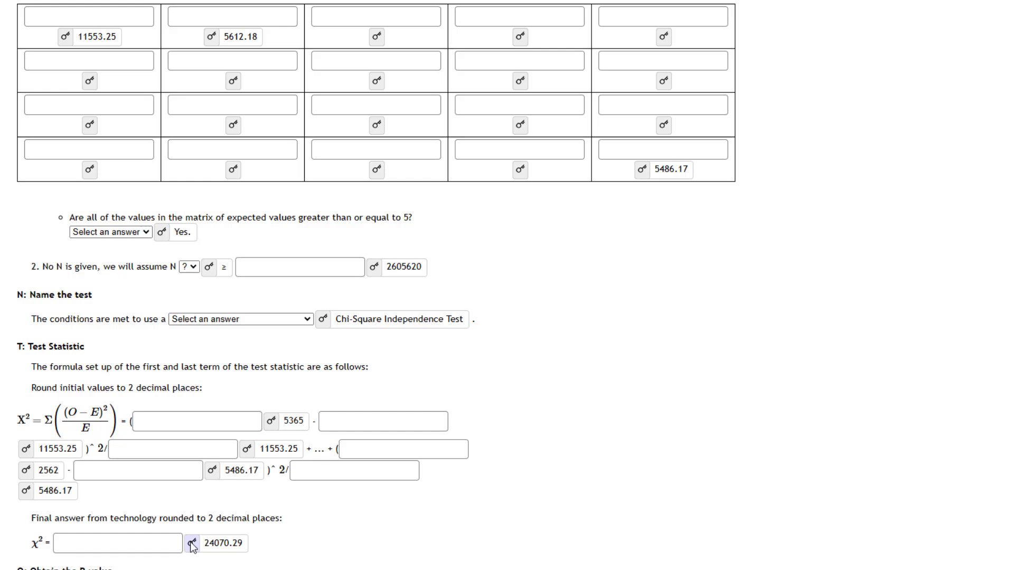
drag(206, 542, 244, 544)
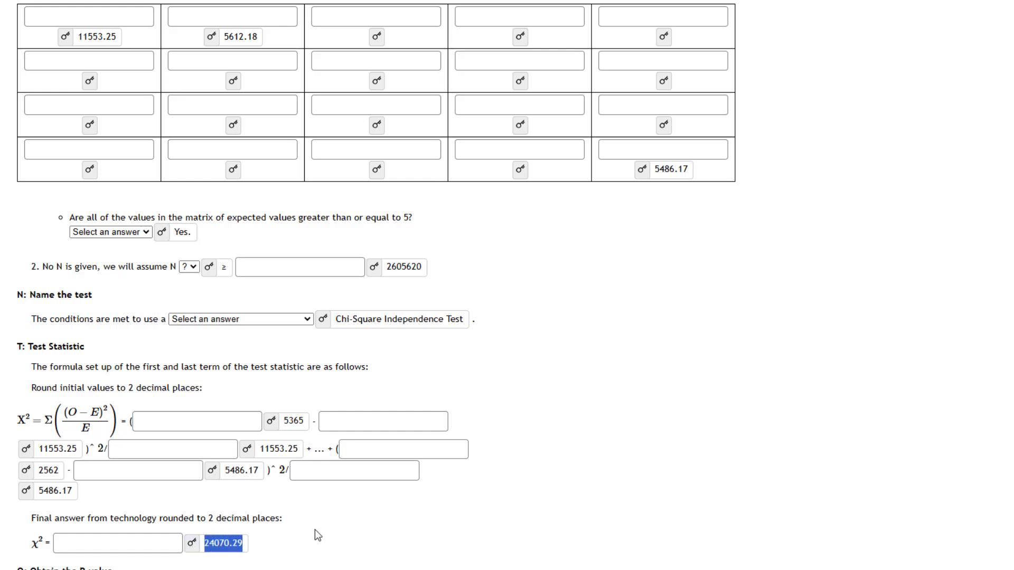
click(209, 10)
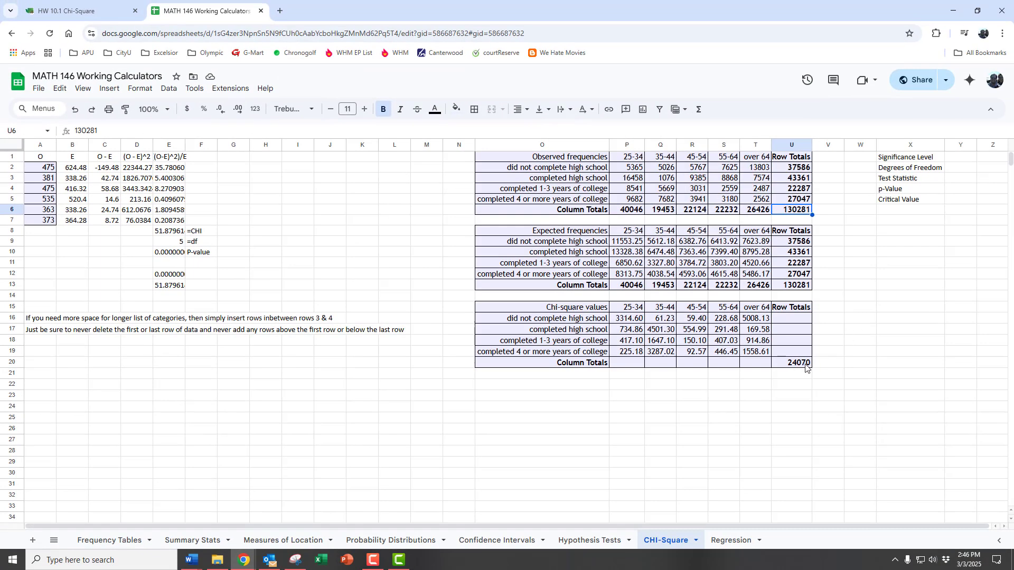
click(799, 364)
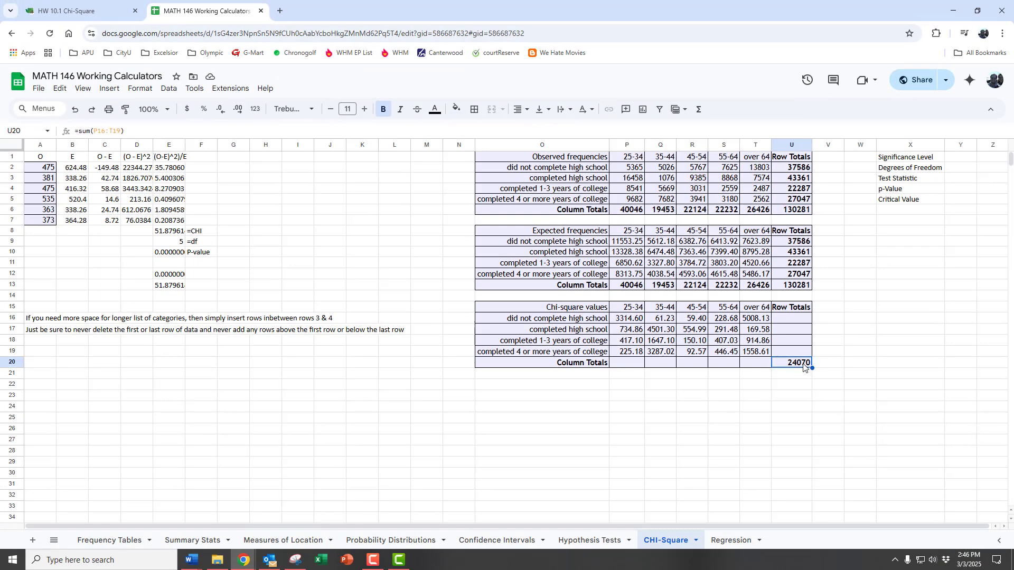
click(239, 110)
click(238, 110)
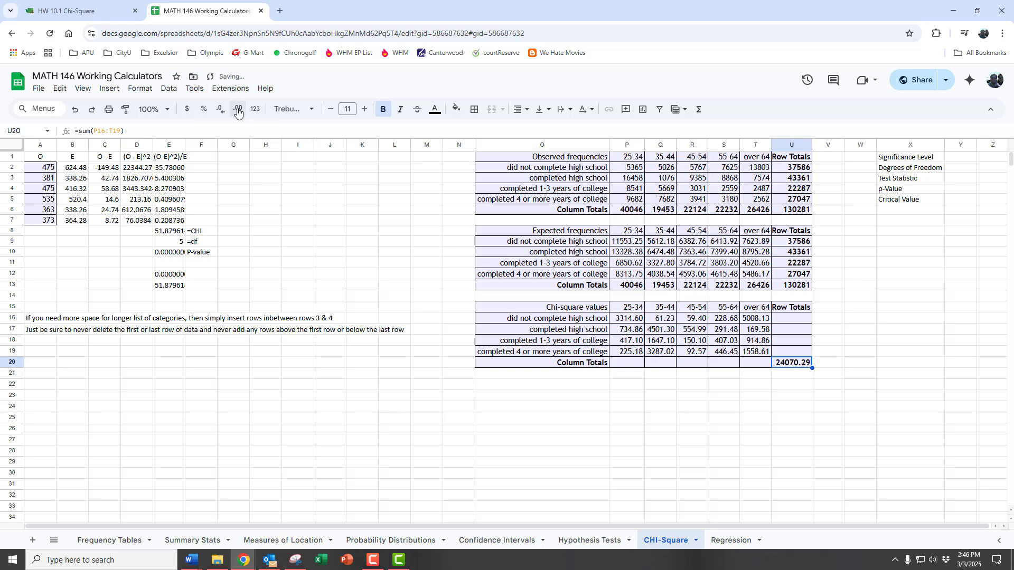
Switch to the assignment page, read the P-value section's rounding instructions, and return to the spreadsheet.
click(93, 12)
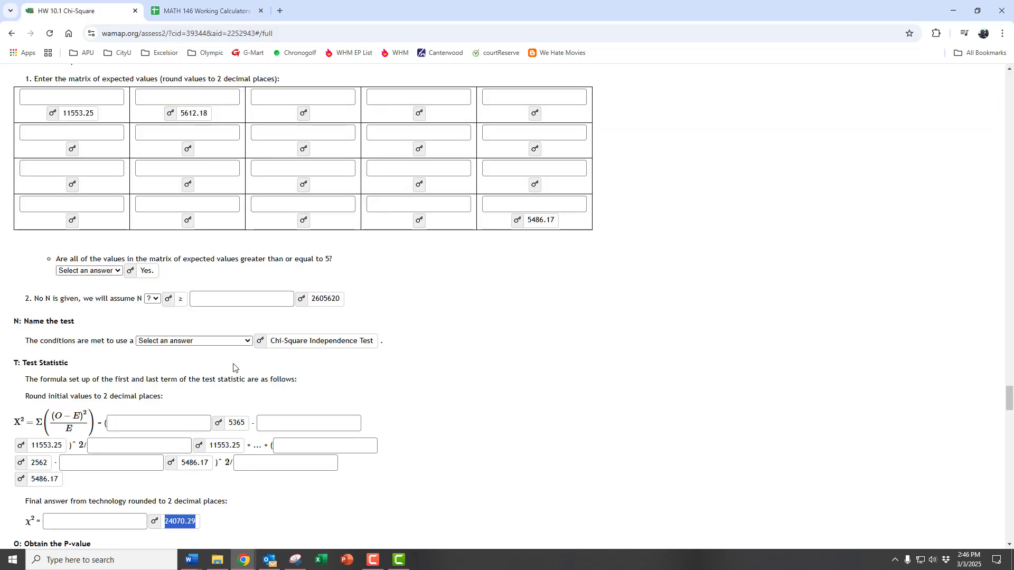
scroll(347, 368, down, 5)
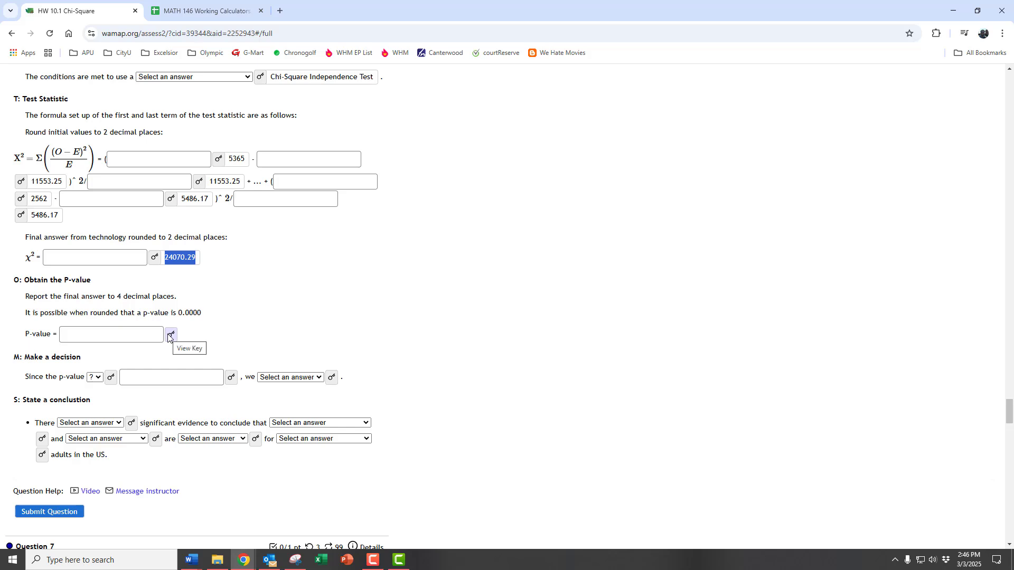
click(201, 10)
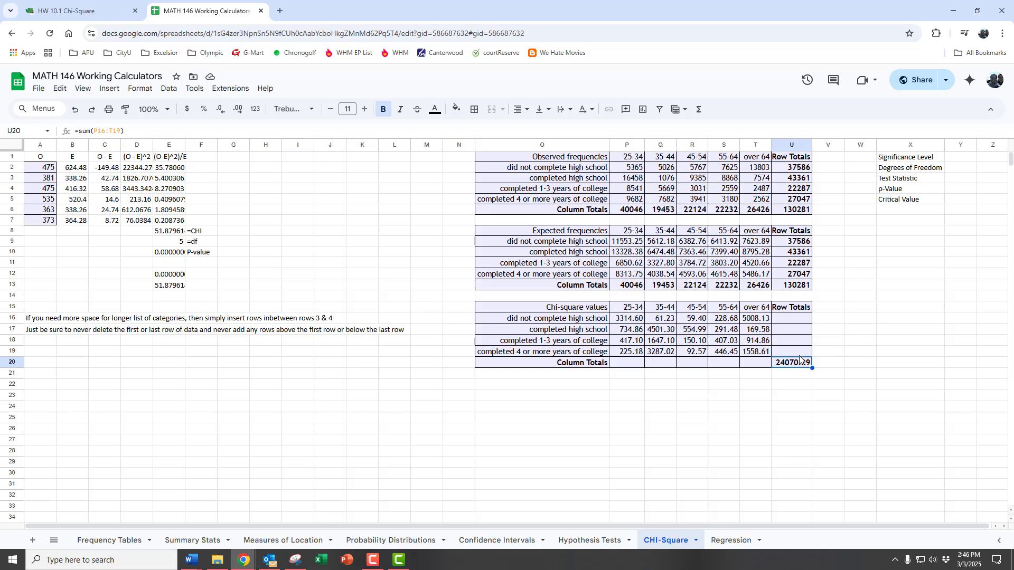
Check the test level in the Question 6 text and enter .01 as the Significance Level in Y1 of the spreadsheet.
click(962, 158)
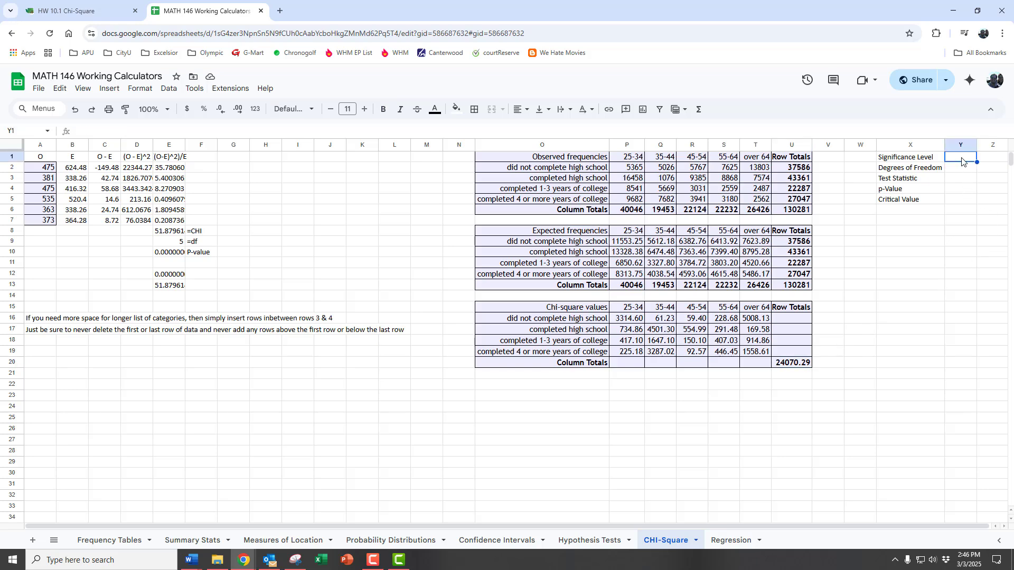
click(104, 9)
scroll(251, 268, up, 7)
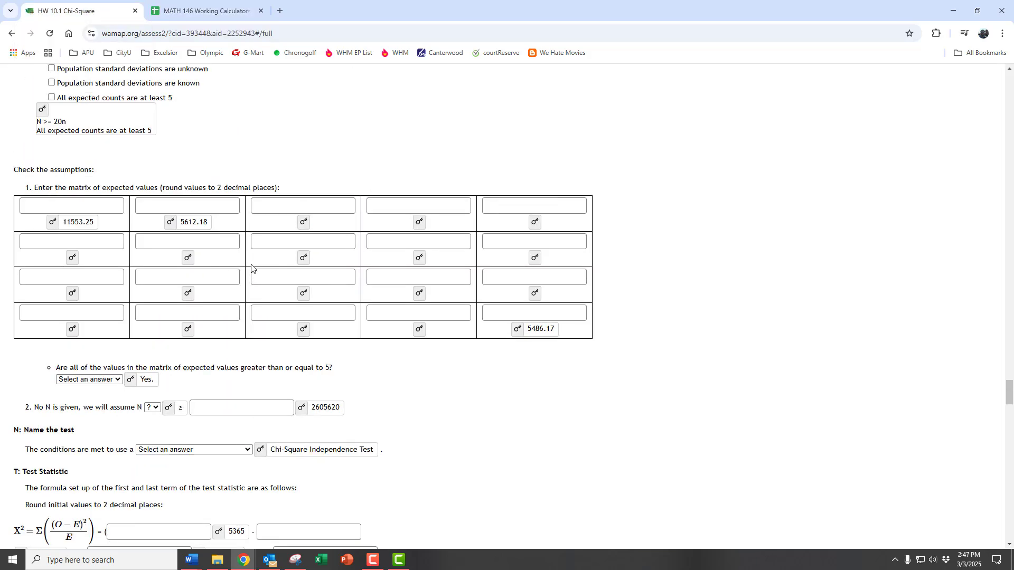
scroll(251, 268, up, 10)
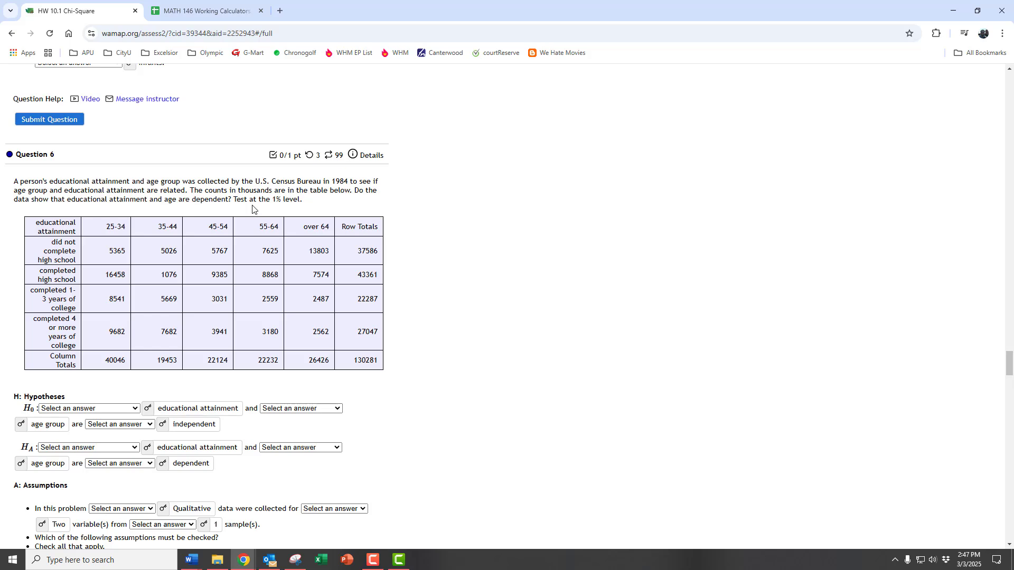
scroll(257, 261, down, 9)
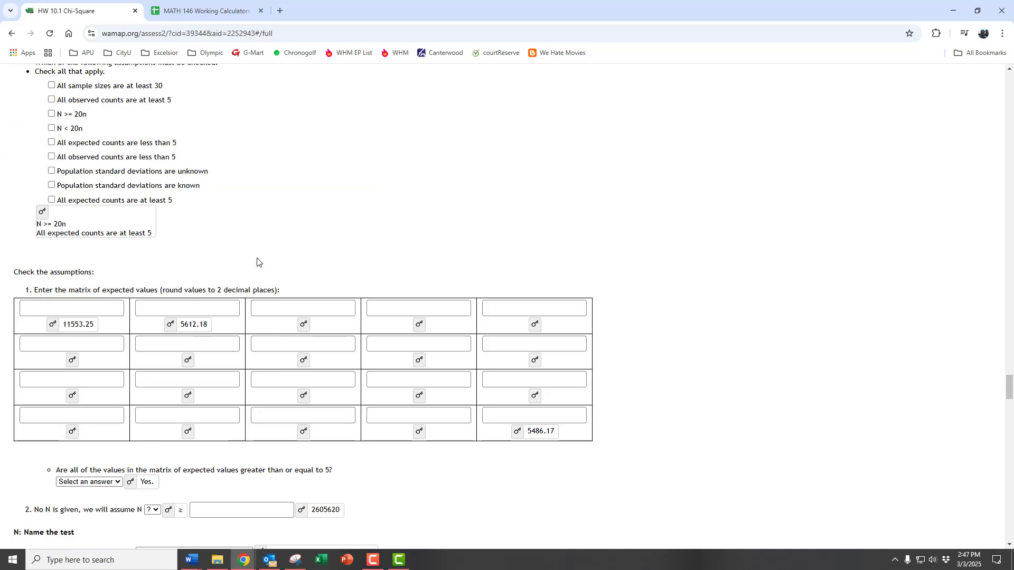
scroll(257, 262, down, 5)
scroll(256, 264, down, 2)
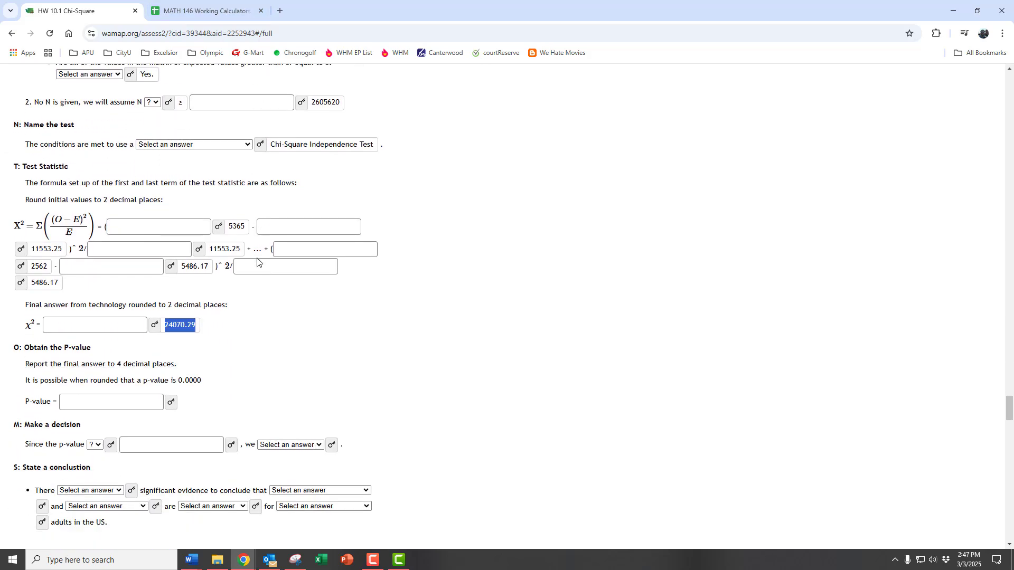
click(222, 11)
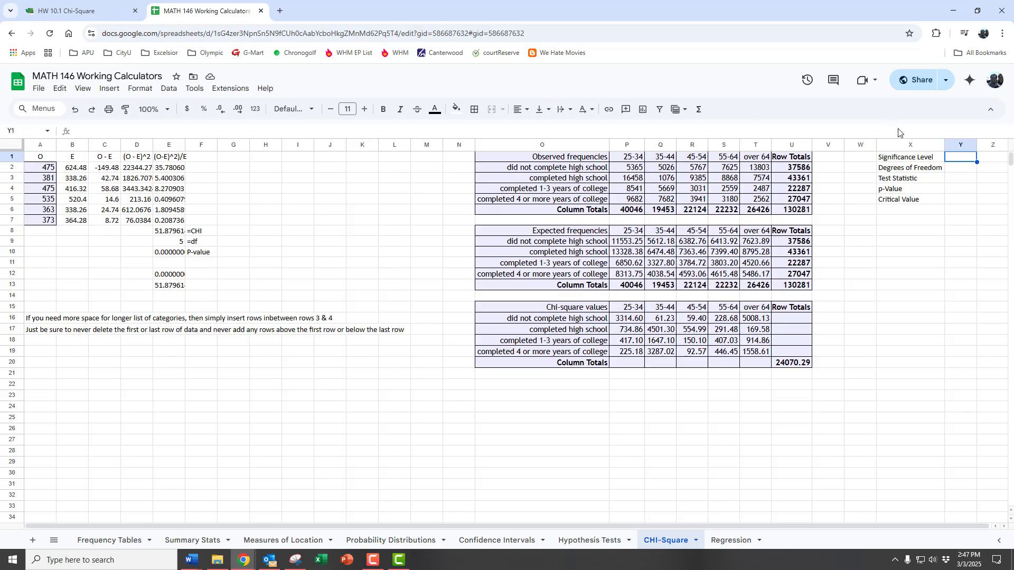
text(10.01)
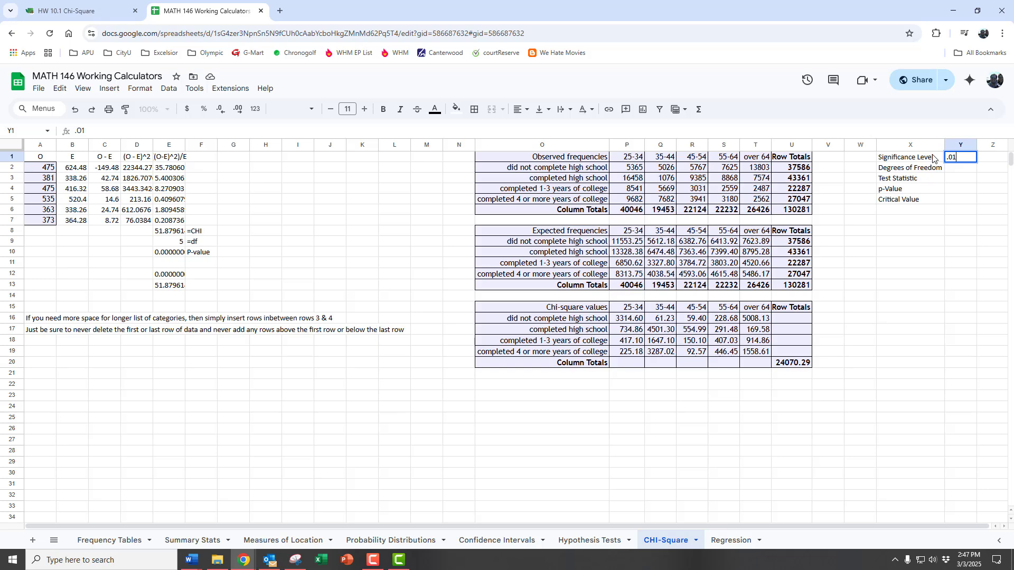
key(Return)
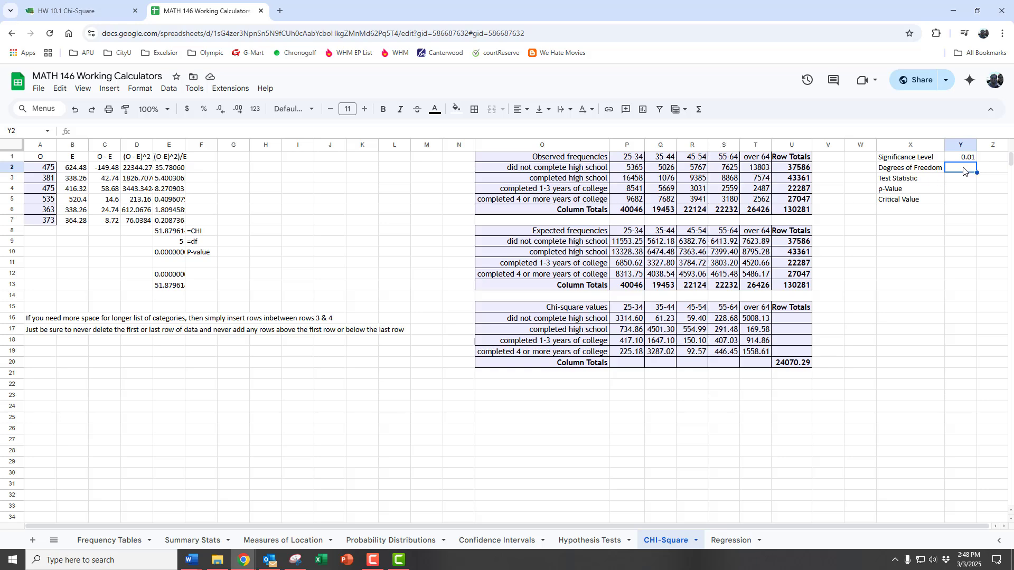
Enter 12 as the Degrees of Freedom in Y2 and link the Test Statistic in Y3 to the chi-square total in U20.
text(12)
key(Return)
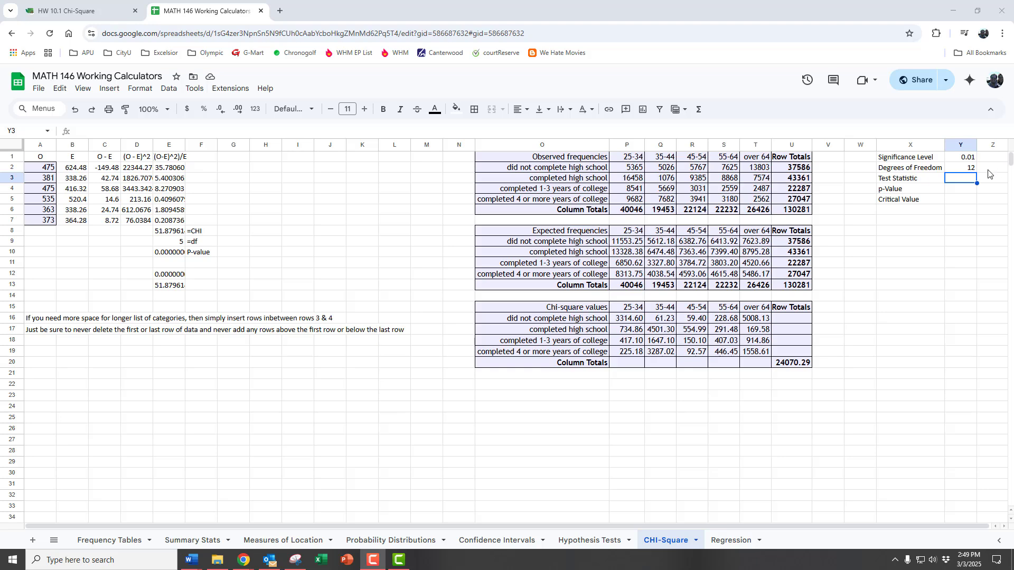
click(967, 178)
text(=)
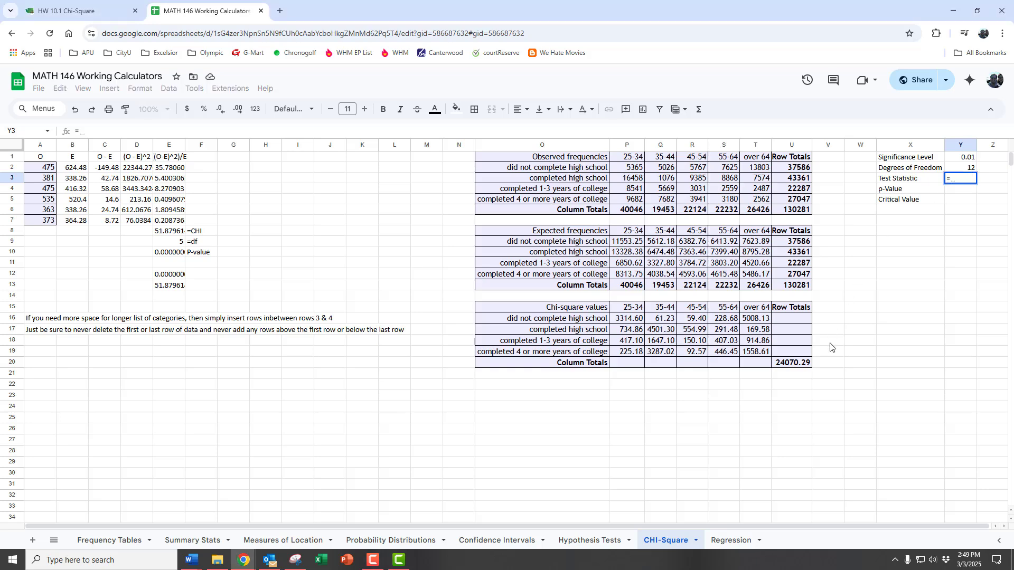
click(785, 364)
key(Return)
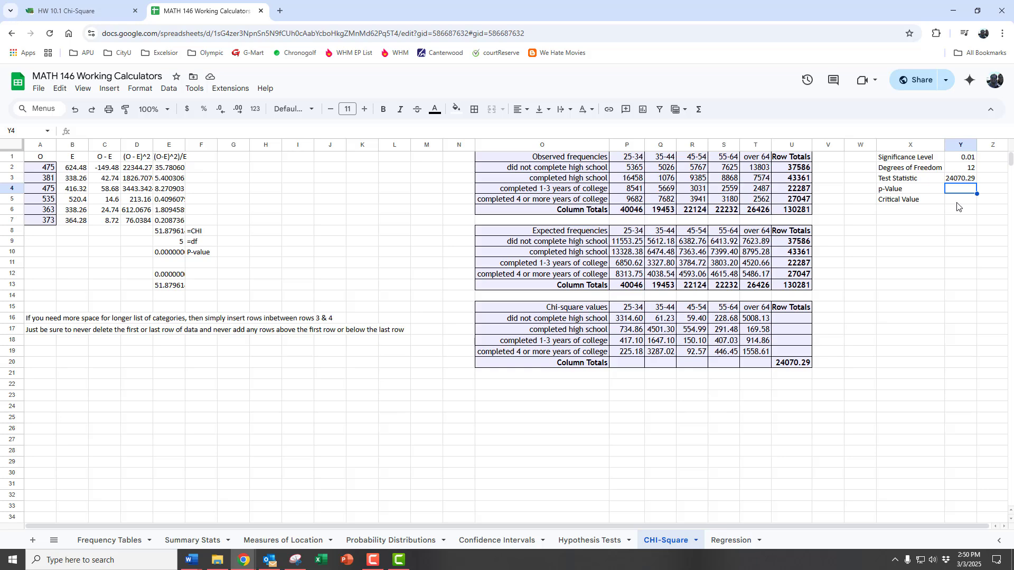
Check the existing p-value formula in E10 and compute the p-Value in Y4 with =CHISQ.DIST.RT(Y3,Y2).
click(162, 255)
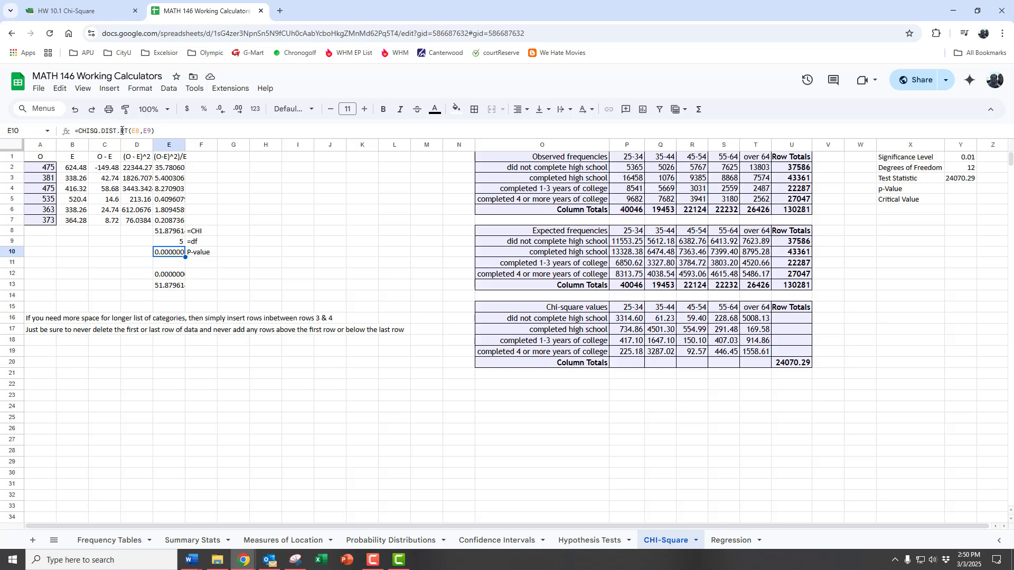
click(958, 191)
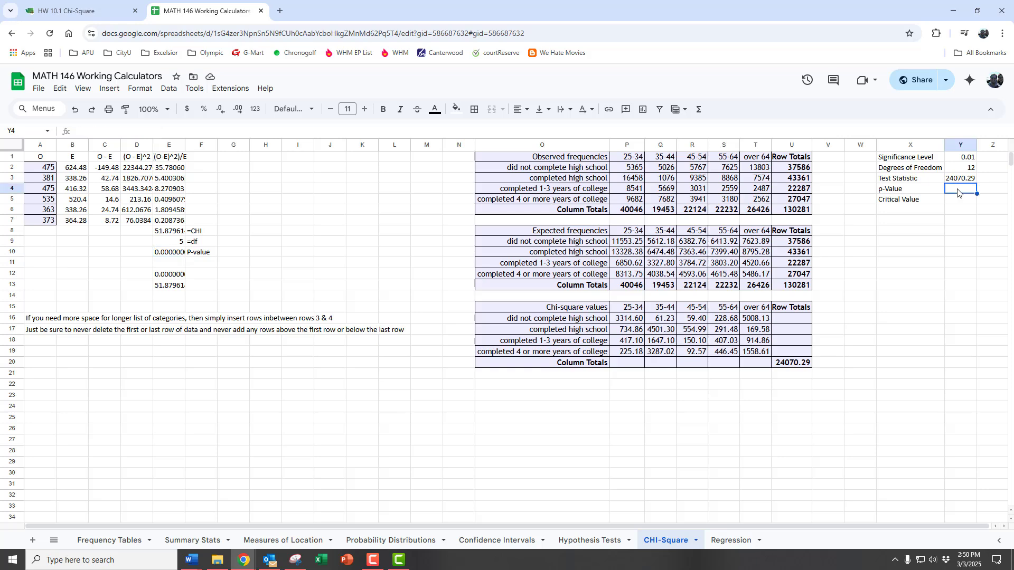
text(=ch)
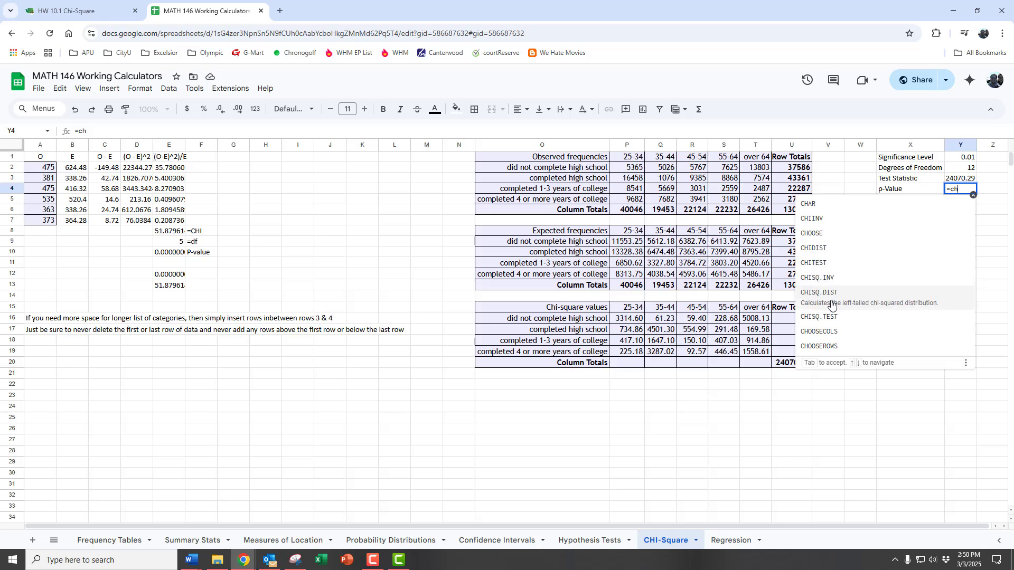
text(sq)
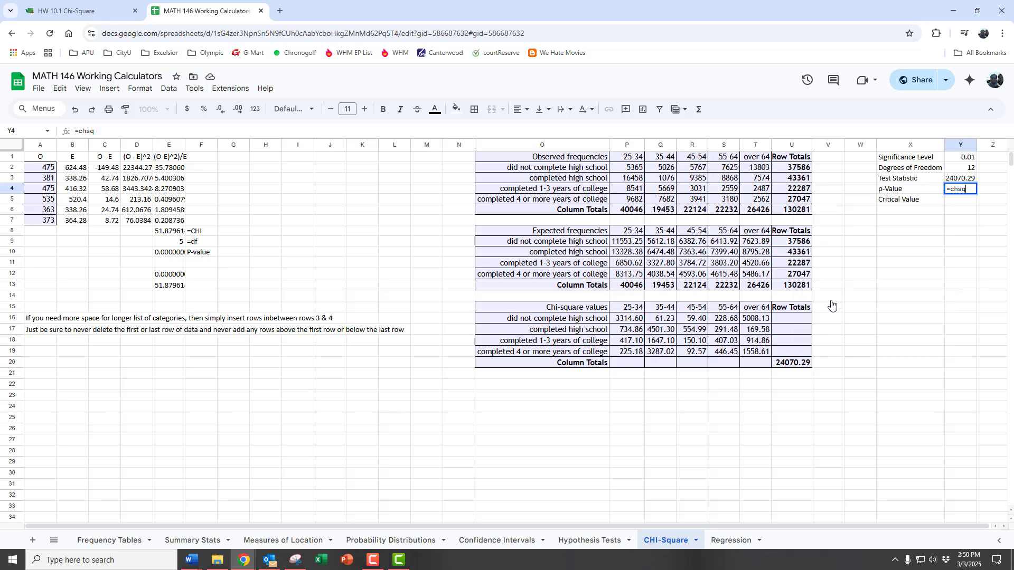
key(BackSpace)
key(BackSpace)
text(is)
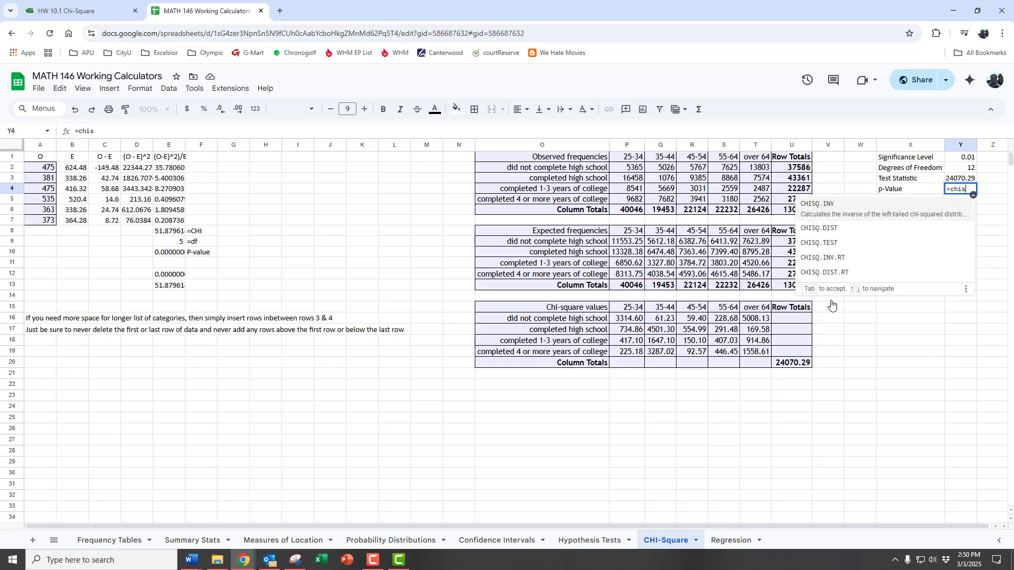
text(q)
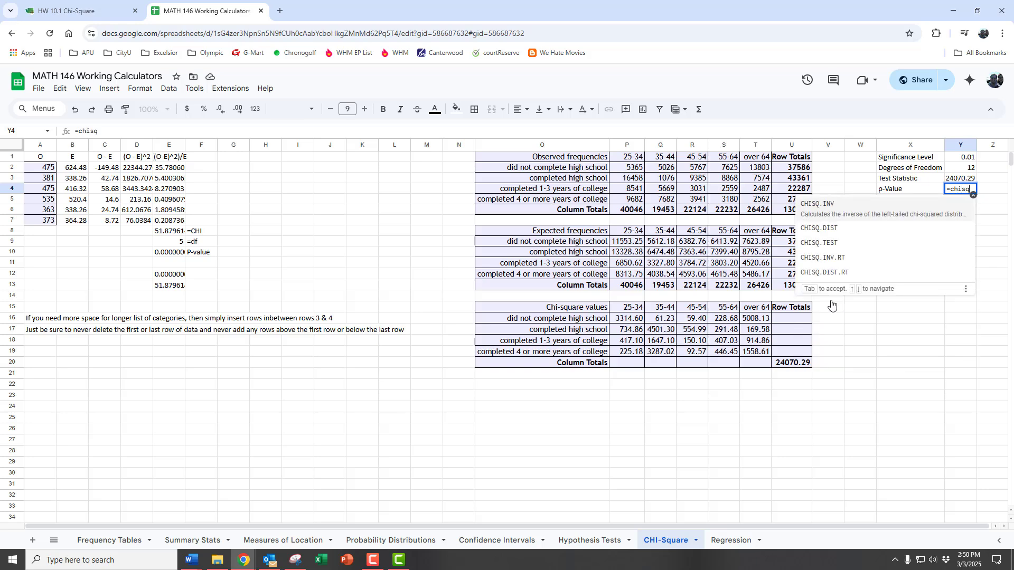
click(833, 267)
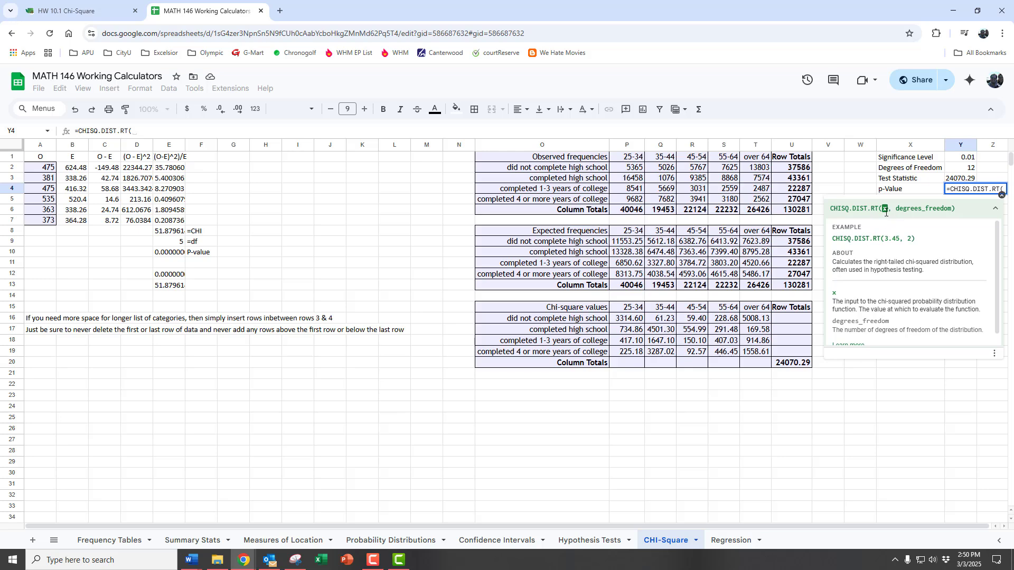
click(954, 181)
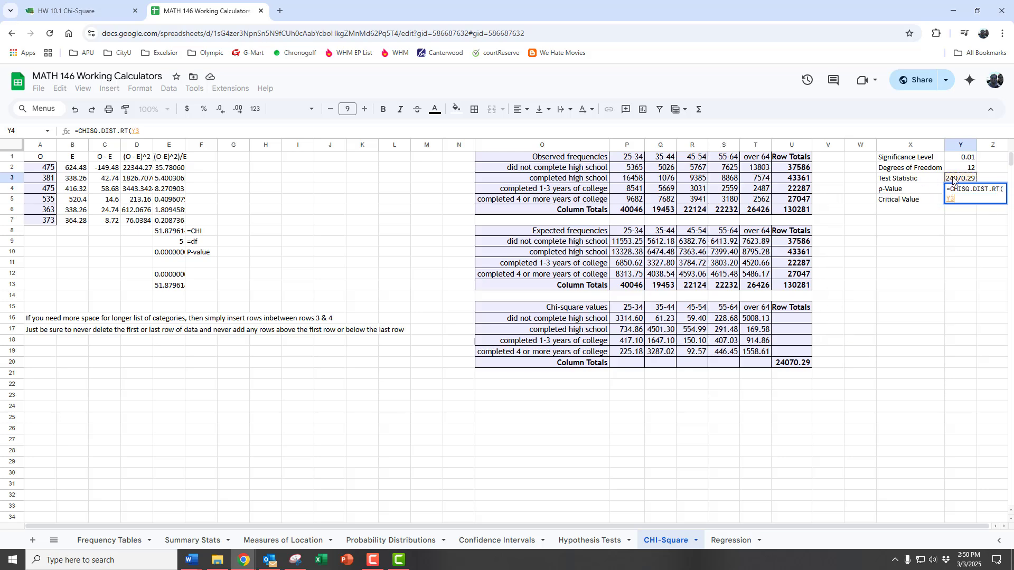
text(,)
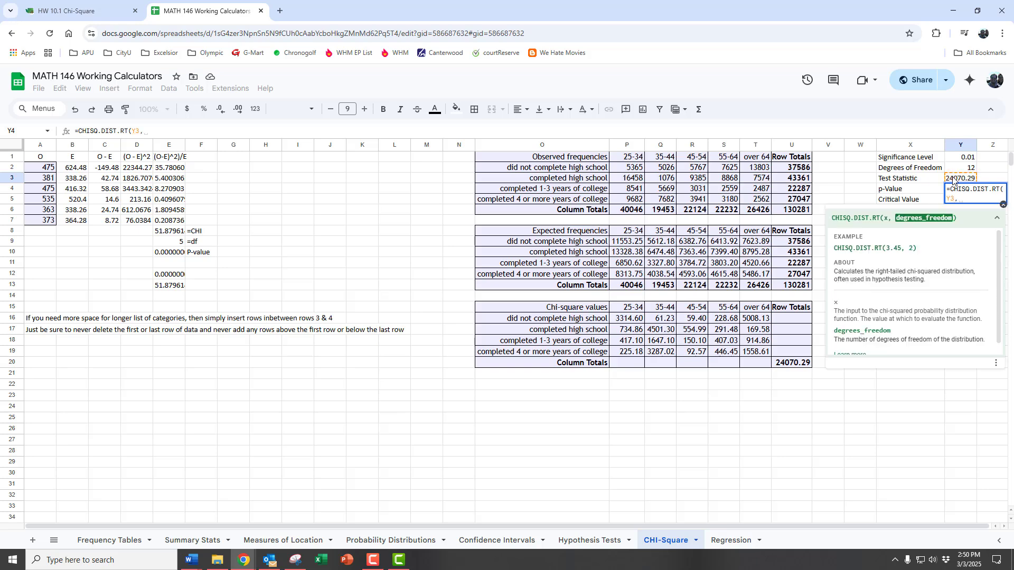
click(960, 168)
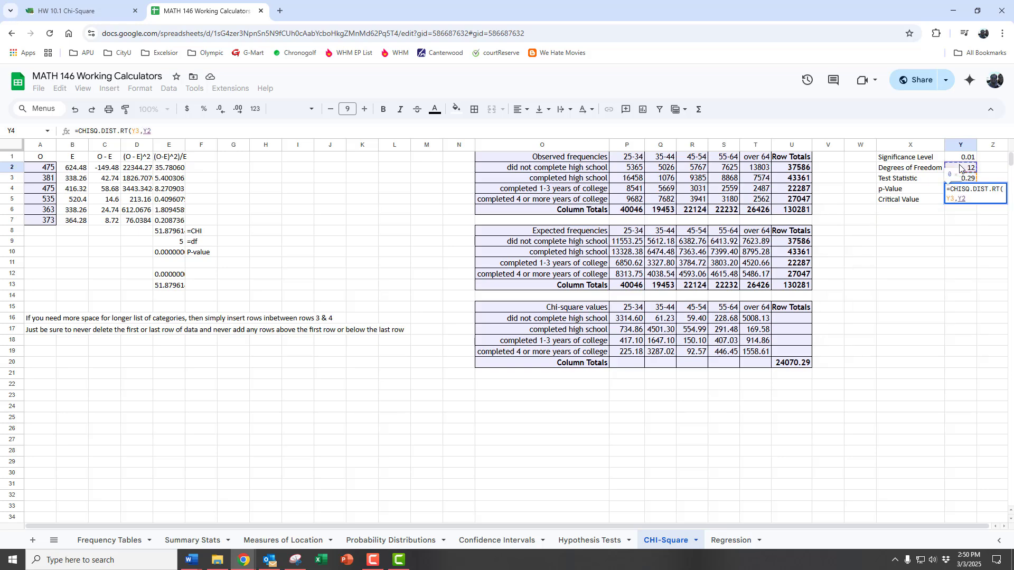
key(Return)
Show the p-Value in Y4 with four decimal places.
click(960, 191)
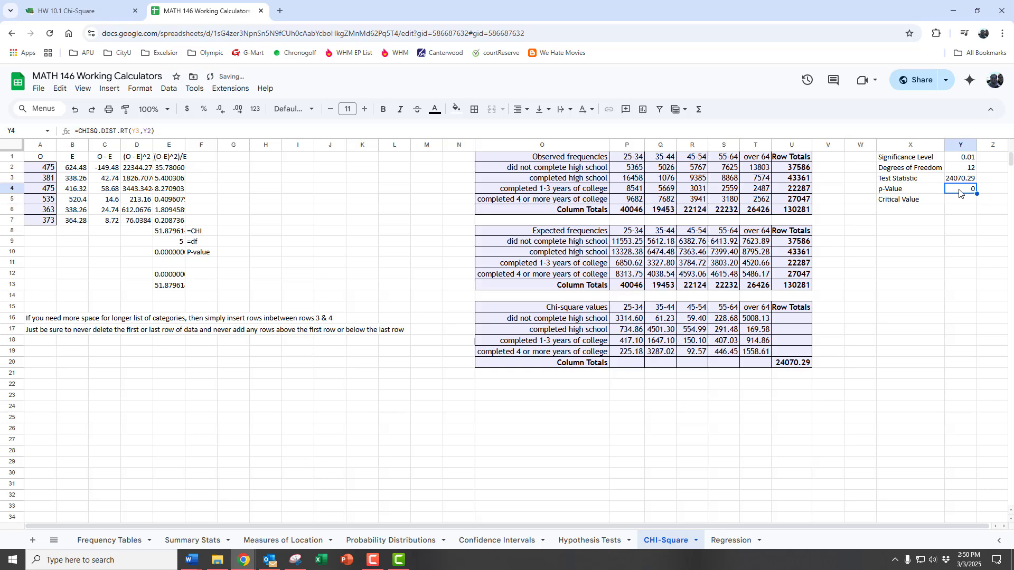
click(236, 111)
click(236, 111)
click(236, 111)
click(236, 111)
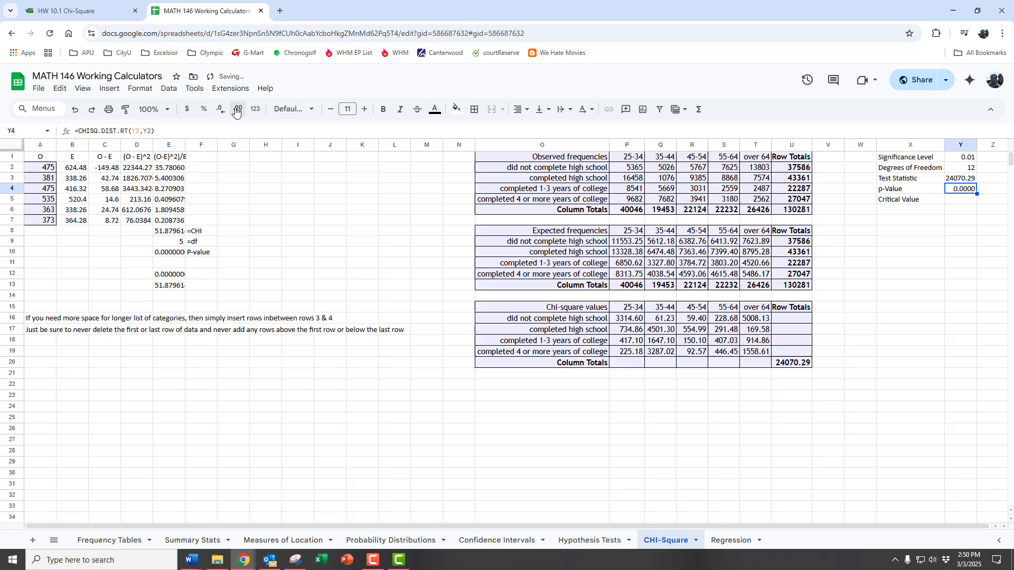
Compute the Critical Value in Y5 with =CHISQ.INV.RT(Y1,Y2), using the significance level and degrees of freedom.
click(956, 202)
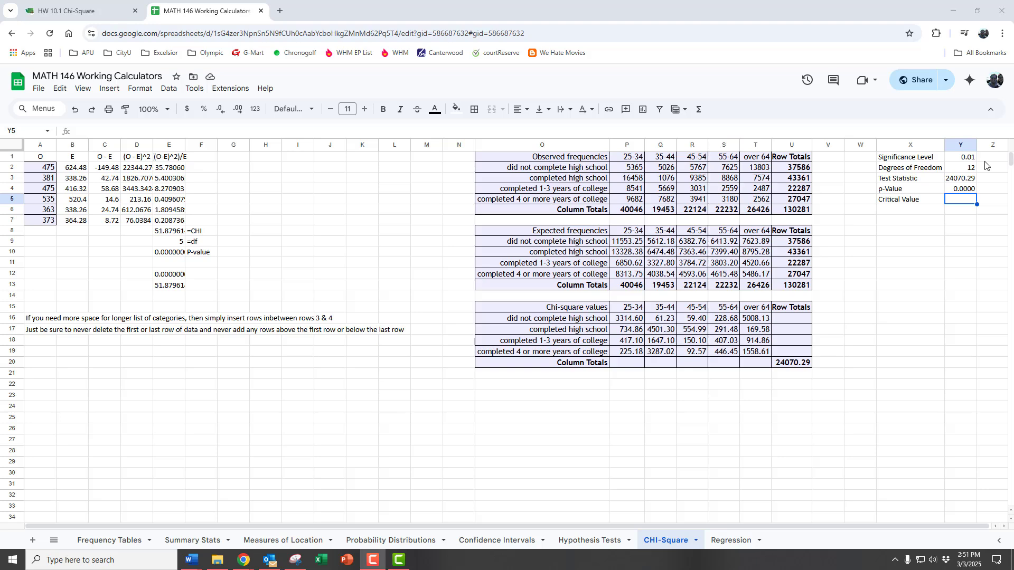
click(967, 203)
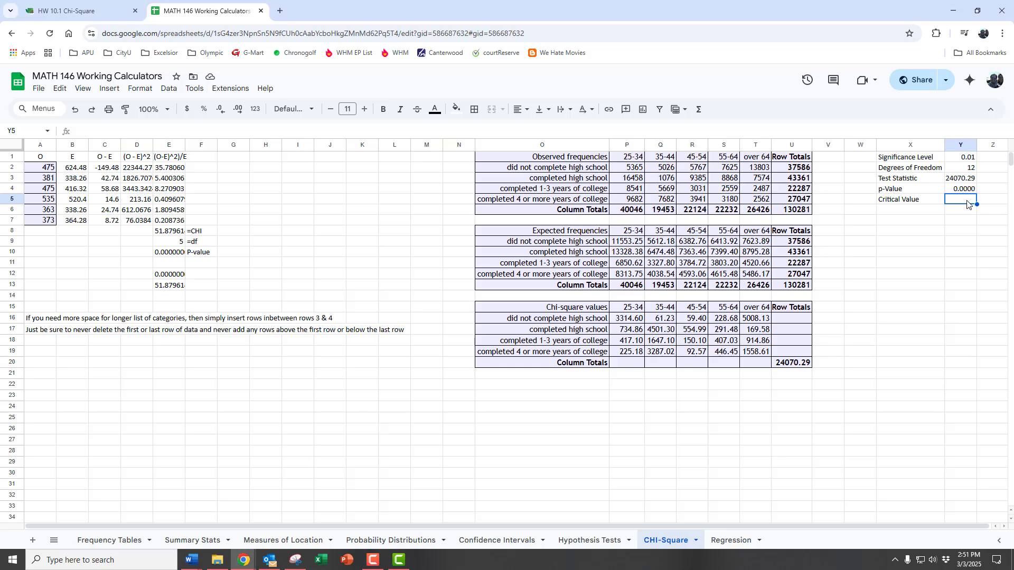
text(=ch)
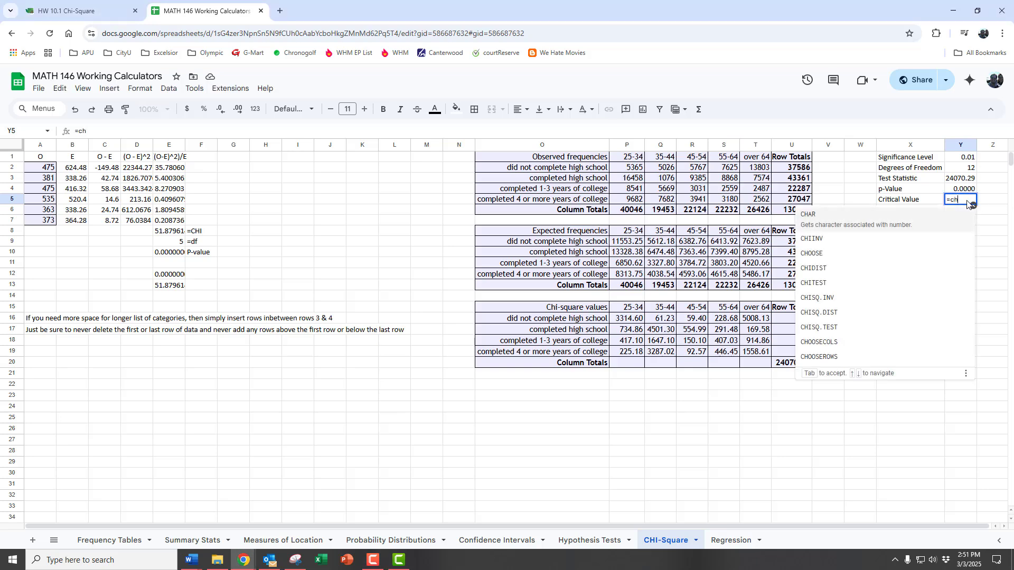
text(isq)
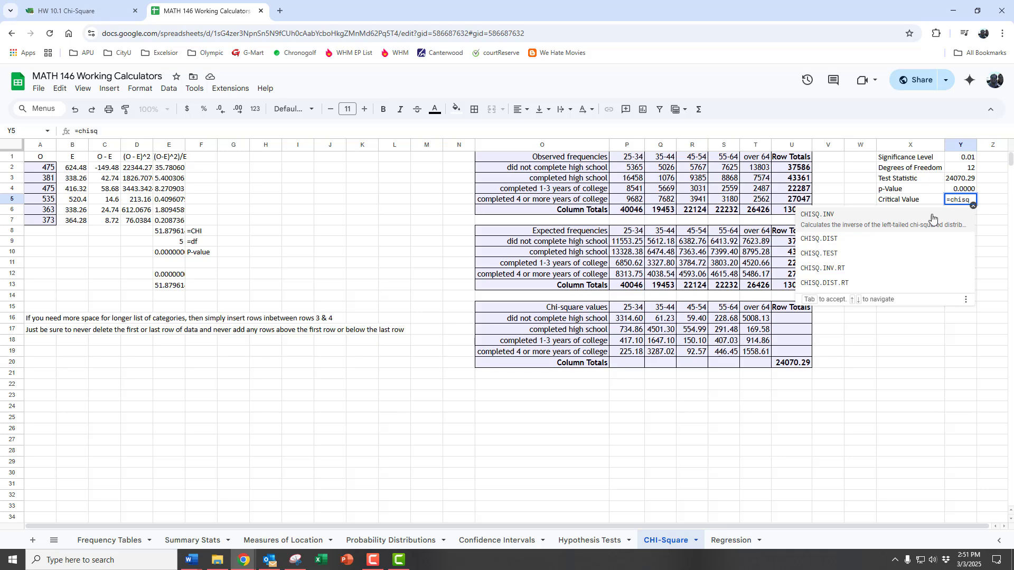
click(828, 269)
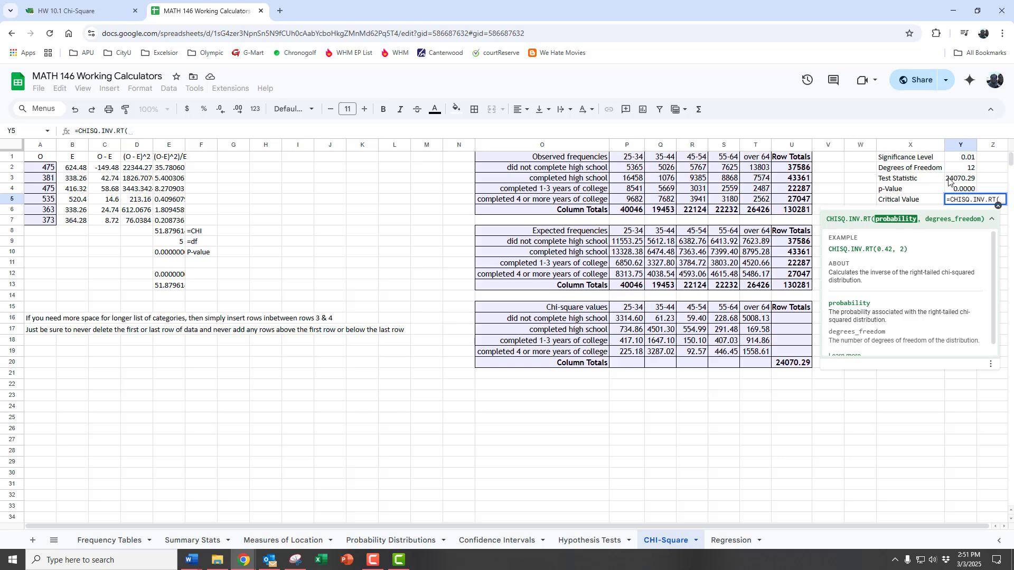
click(962, 158)
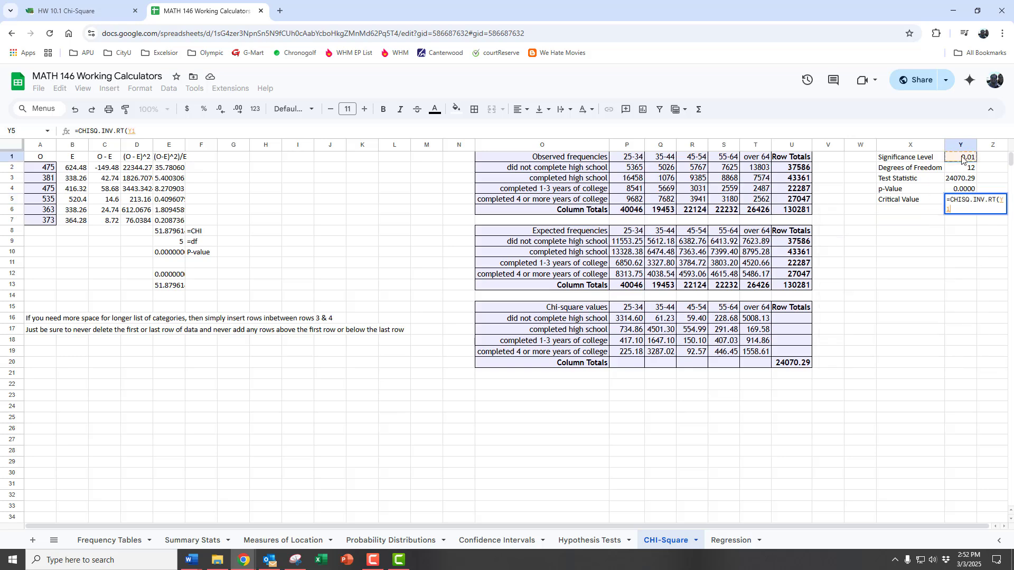
text(,)
click(962, 169)
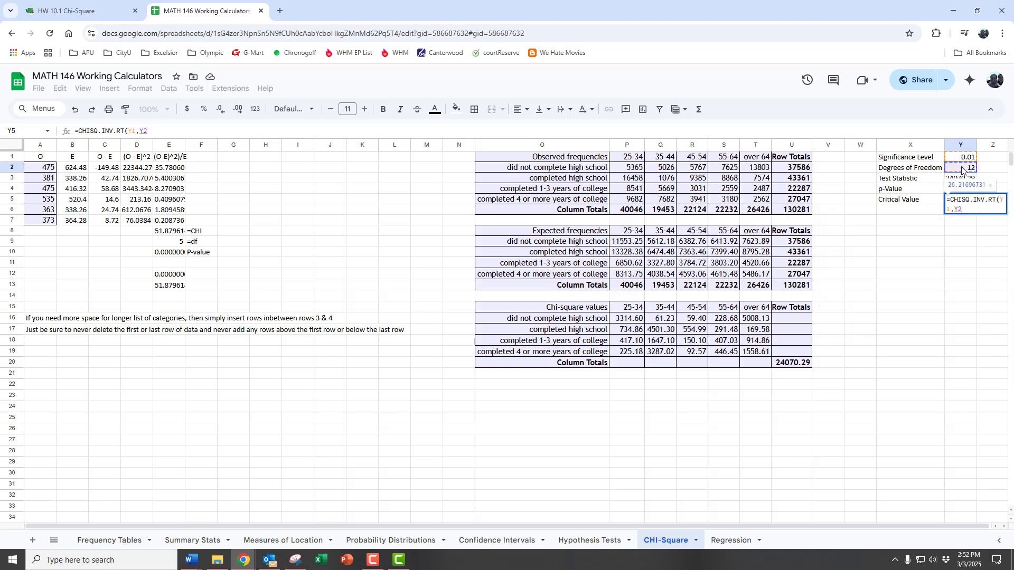
text())
key(Return)
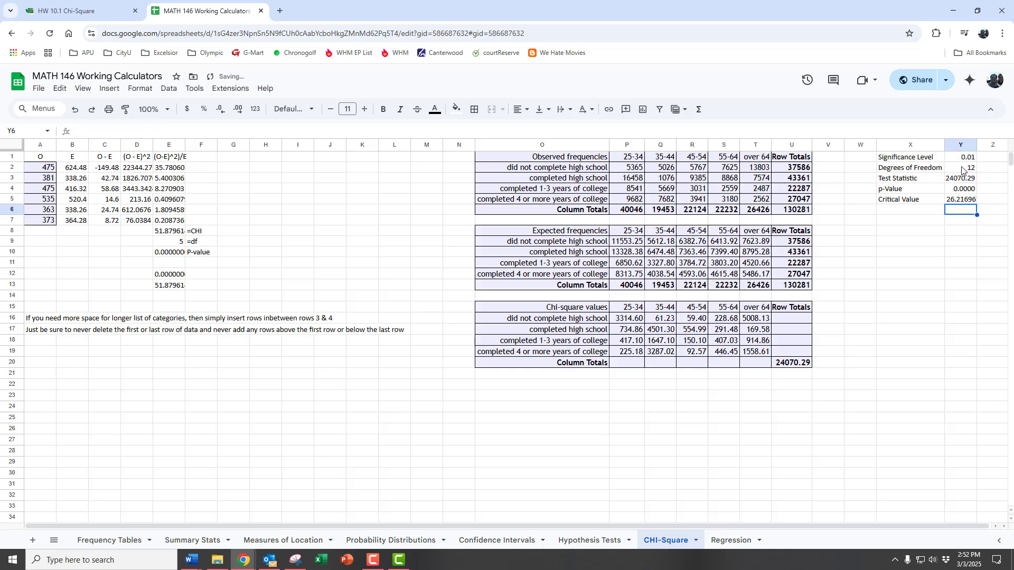
Reduce the number of decimal places shown for the Critical Value in Y5.
click(967, 201)
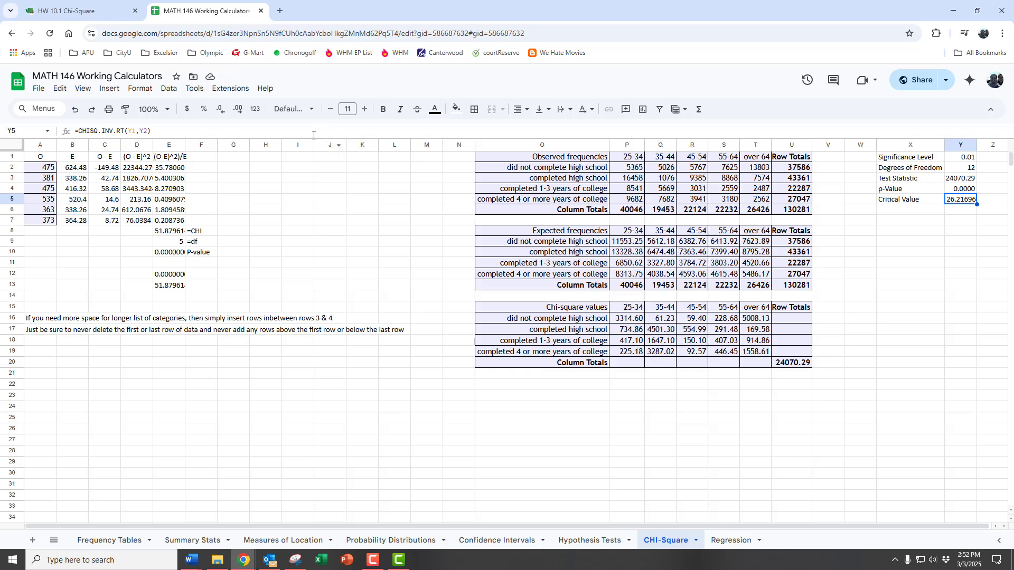
click(220, 110)
click(219, 116)
click(219, 112)
click(220, 114)
Switch to the assignment page and reveal the answers for the P-value and the whole "Make a decision" sentence of Question 6.
click(100, 18)
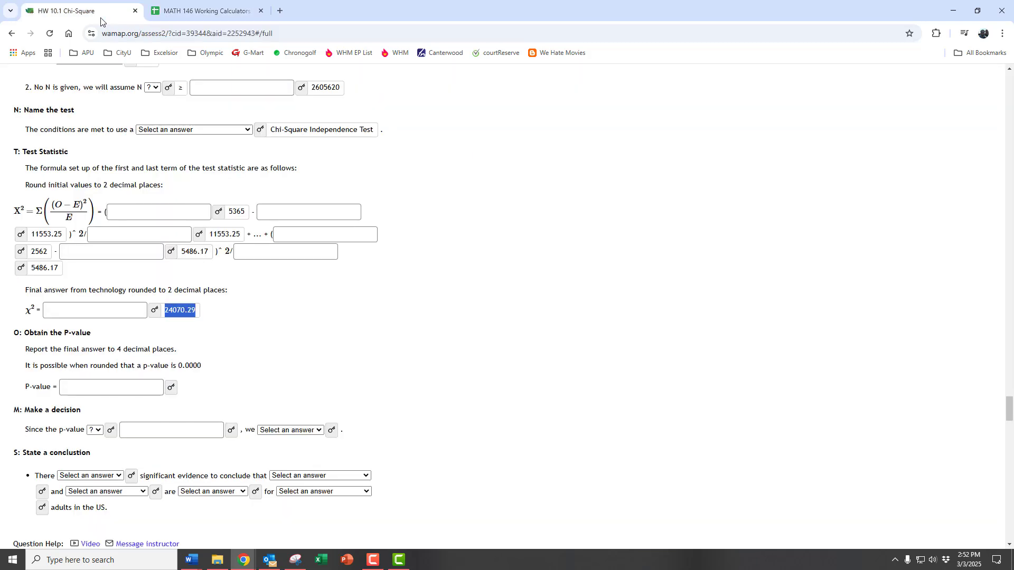
click(171, 389)
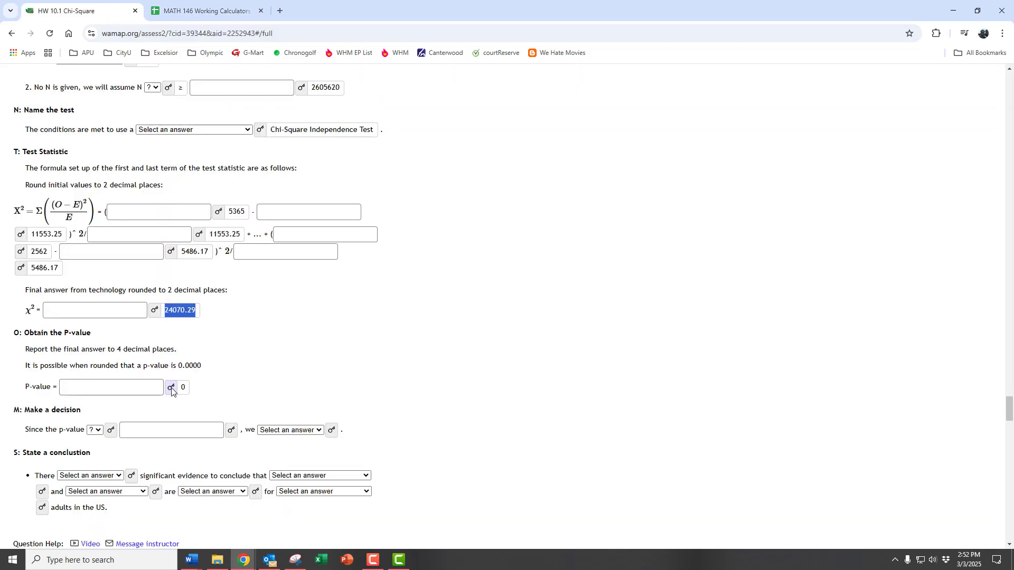
click(232, 431)
click(111, 430)
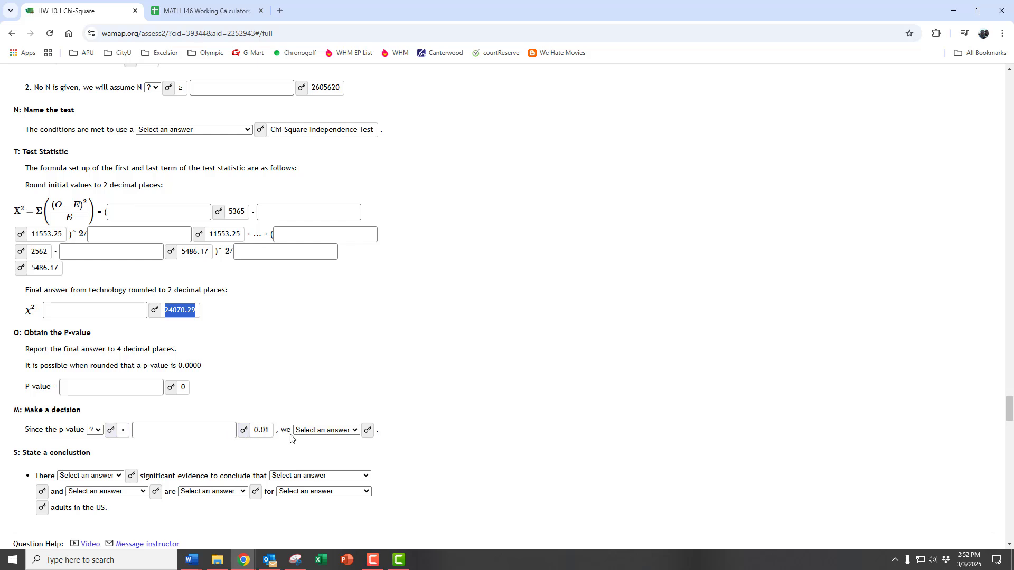
click(368, 430)
Reveal all the answers in the "State a conclusion" sentence of Question 6.
scroll(372, 433, down, 4)
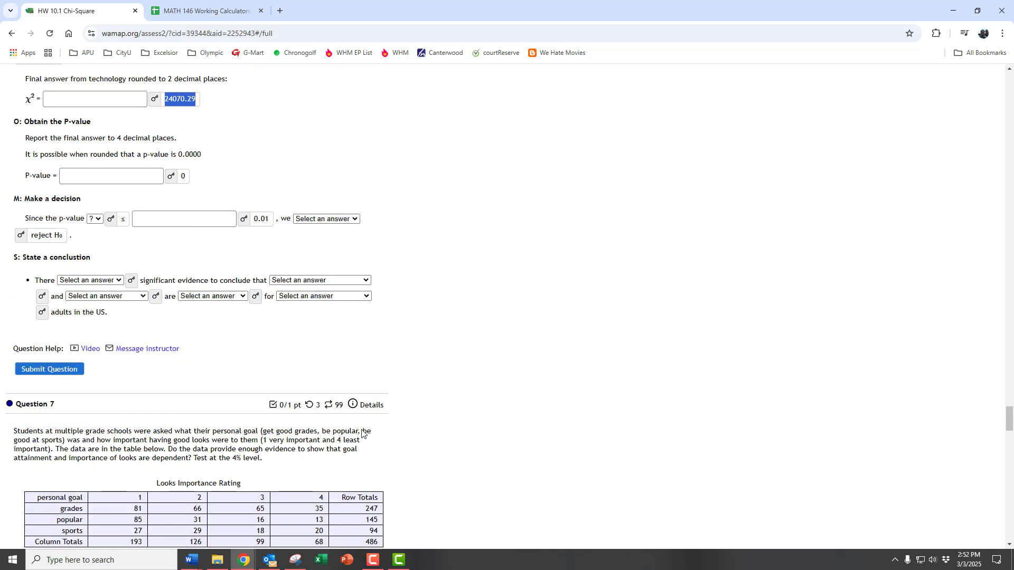
click(131, 283)
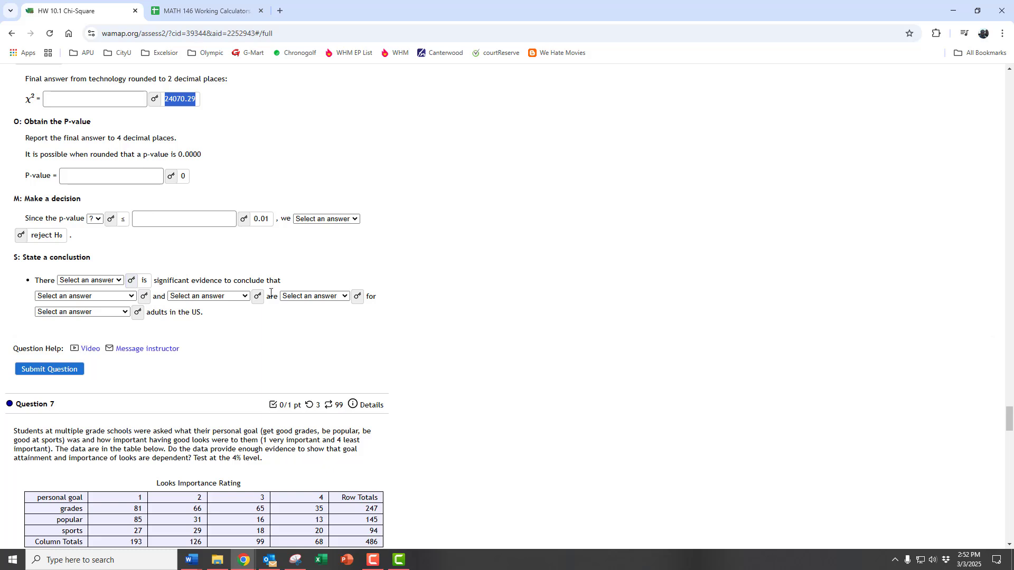
click(144, 297)
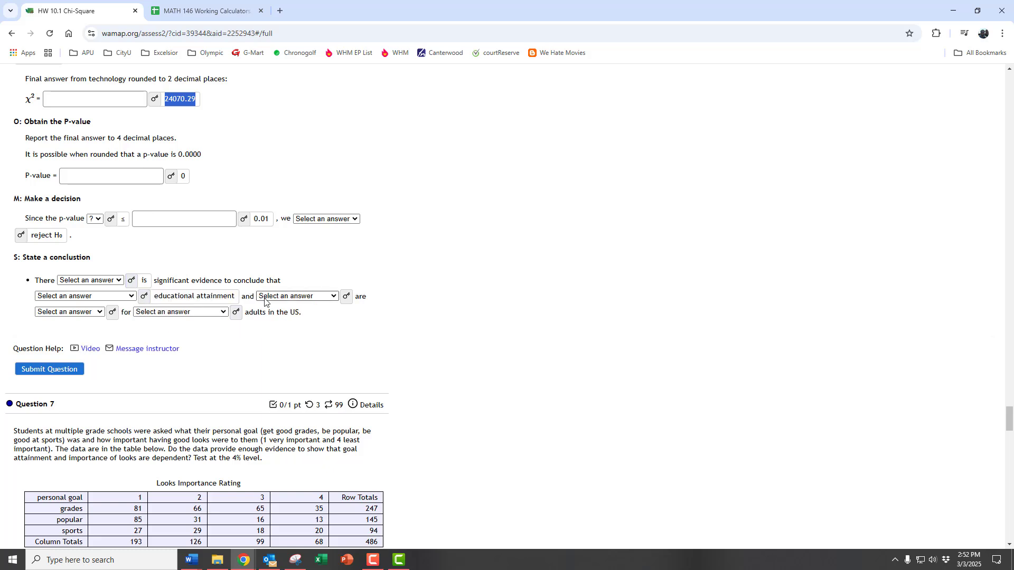
click(344, 297)
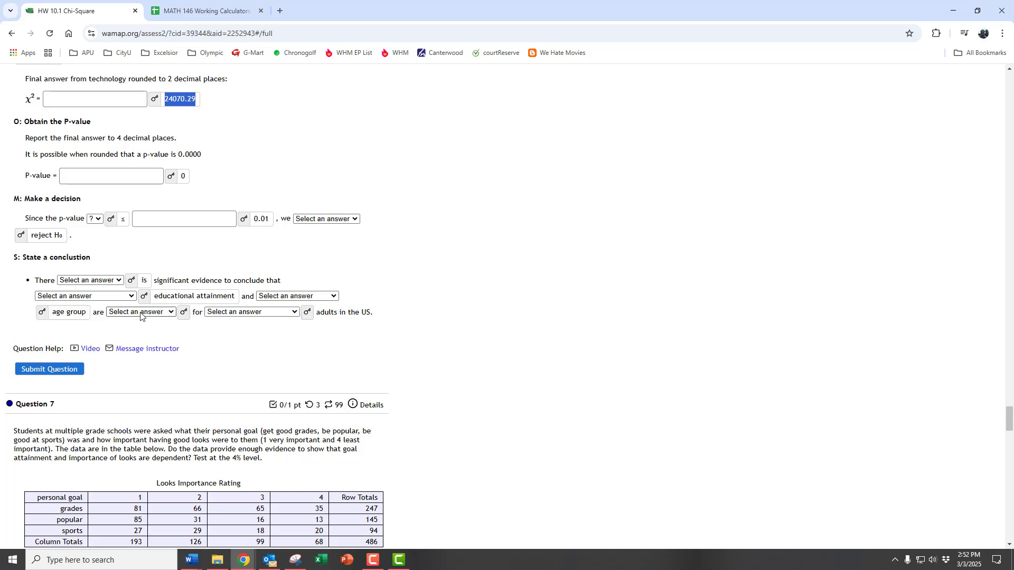
click(187, 313)
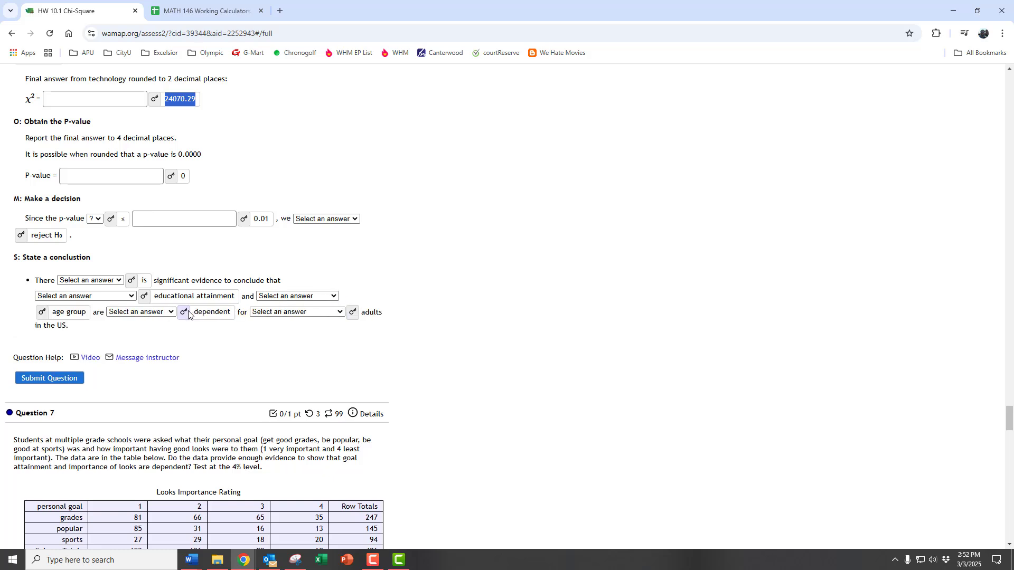
click(353, 313)
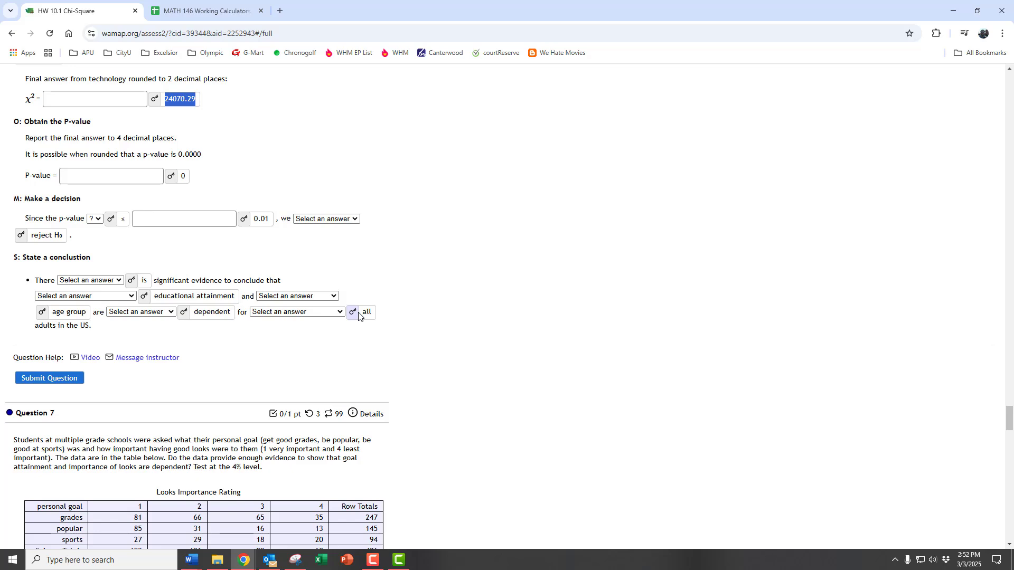
Go back to the Question 6 data table and highlight the age group headings and the "did not complete high school" row label.
scroll(358, 315, up, 20)
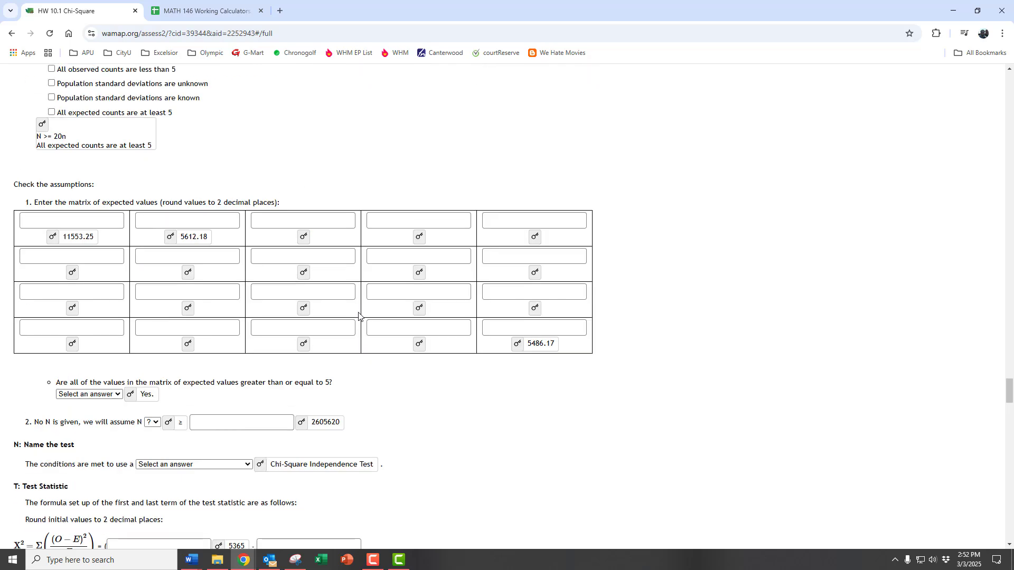
scroll(358, 315, up, 5)
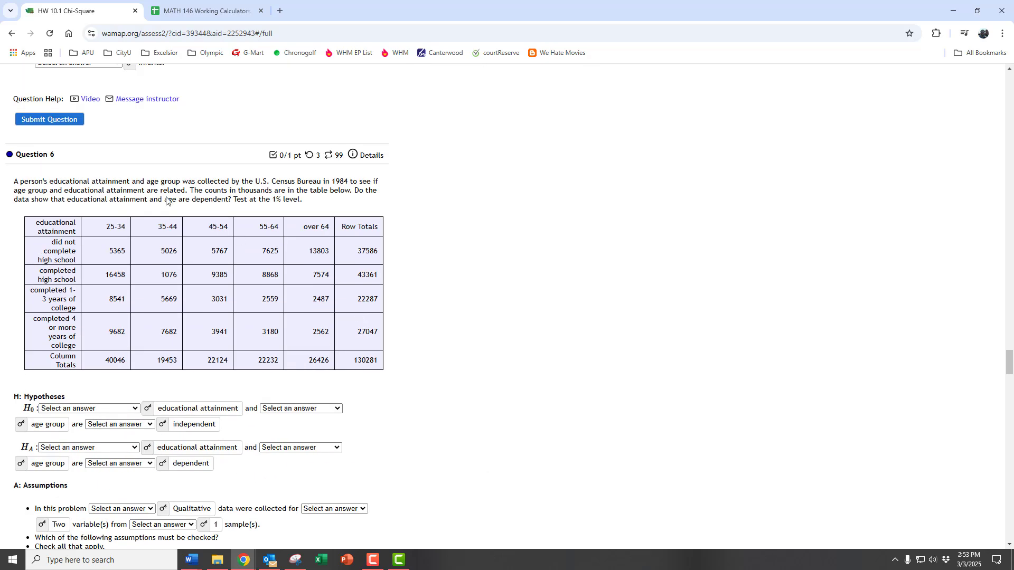
drag(100, 231, 330, 229)
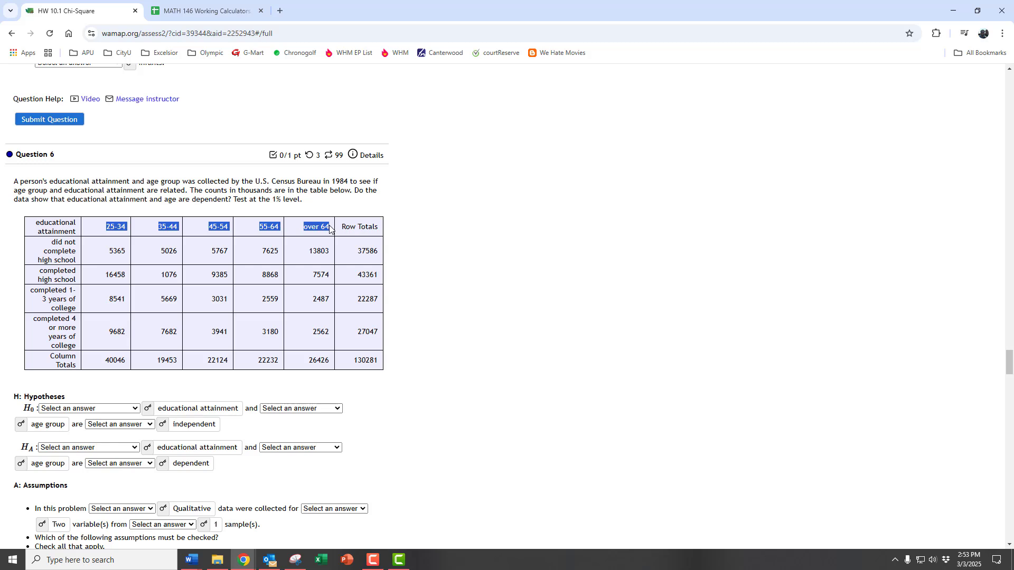
drag(64, 242, 67, 261)
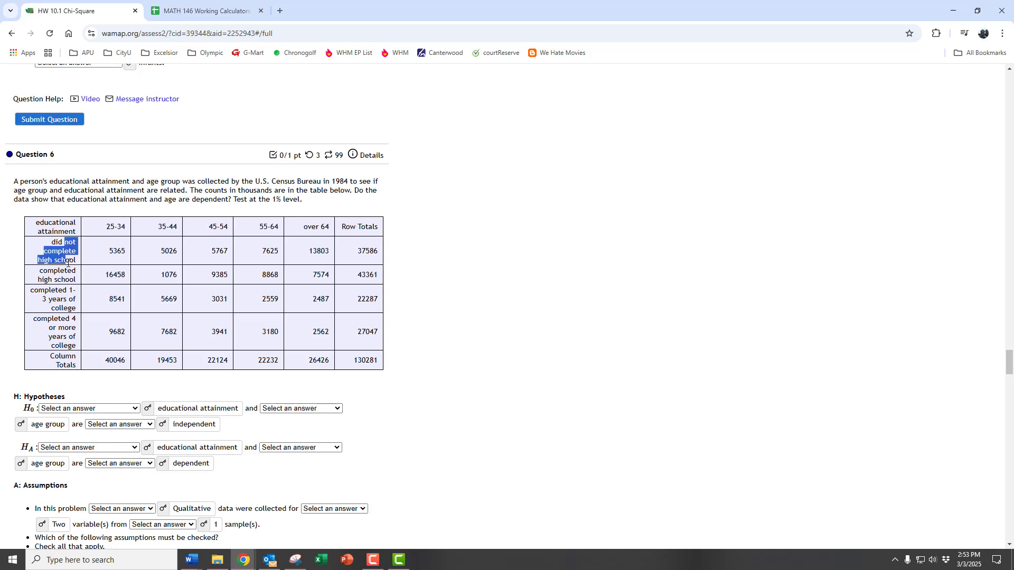